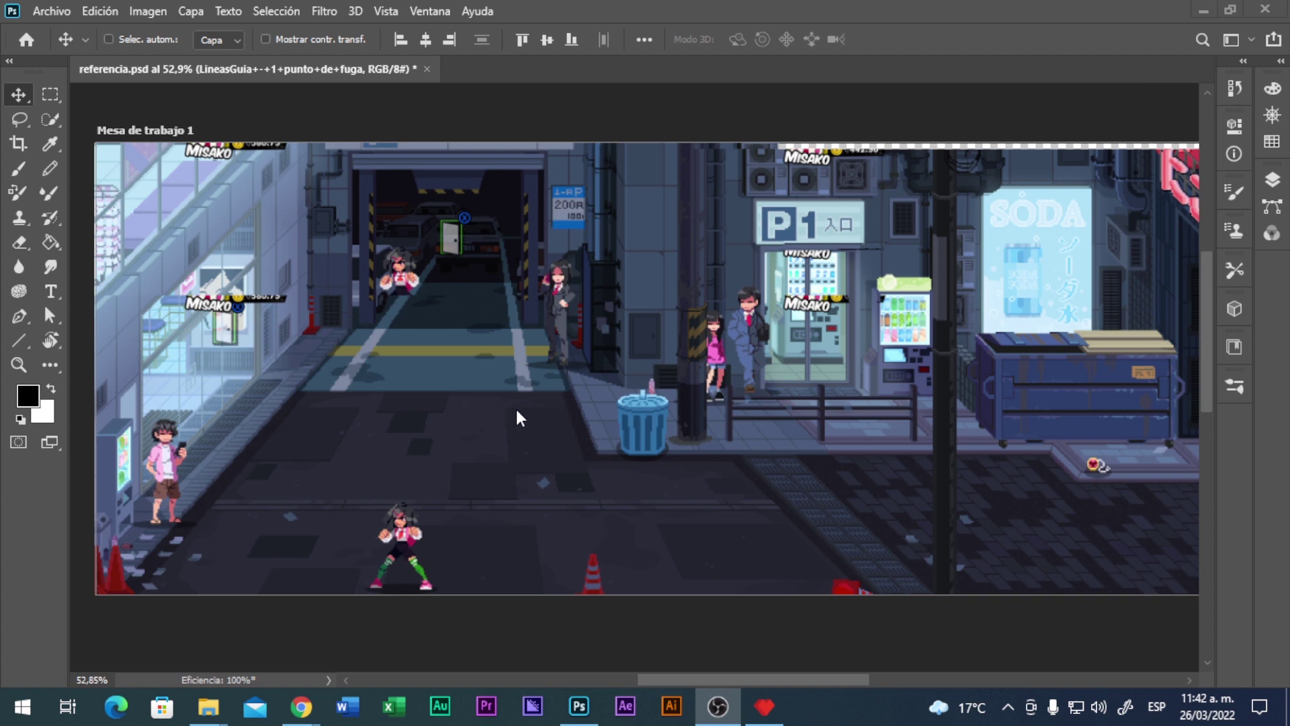
- Select the fighting girl standing on the street in the lower part of the scene with a rectangular marquee
mouse_move(402, 387)
mouse_down()
mouse_move(168, 395)
mouse_move(388, 385)
mouse_up()
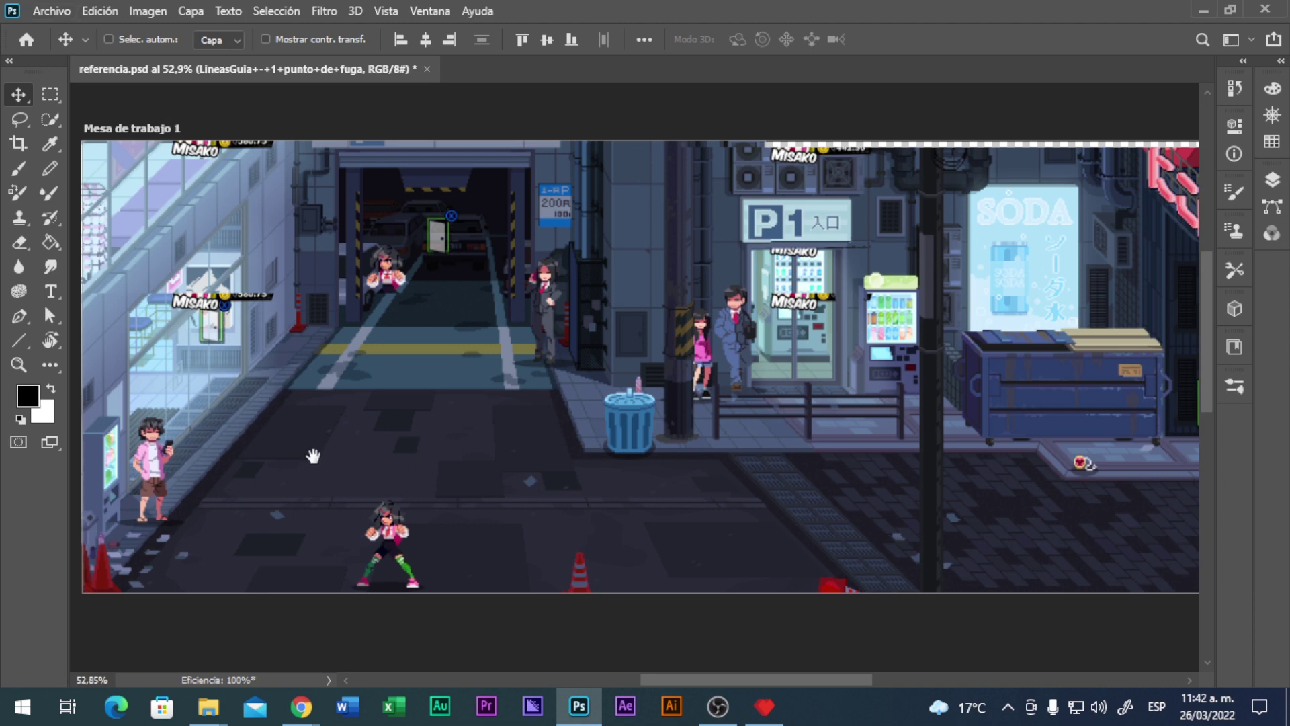
scroll(369, 441, up, 3)
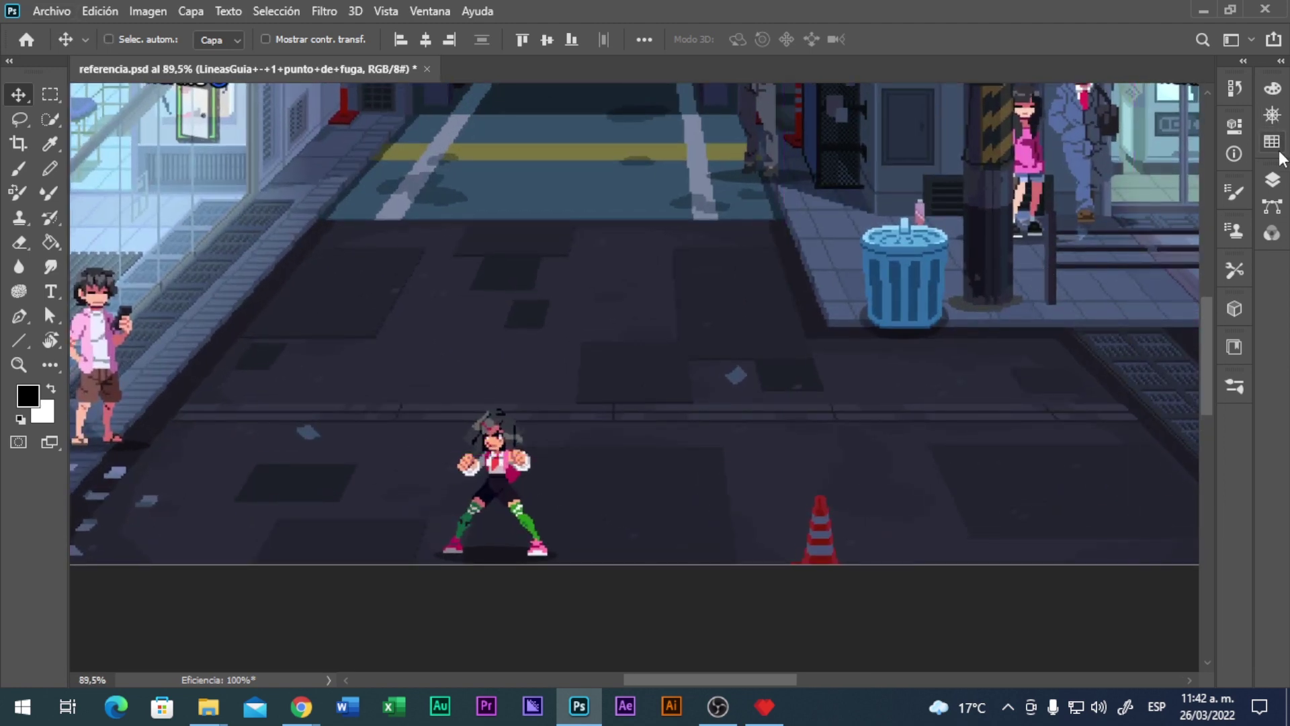
click(50, 95)
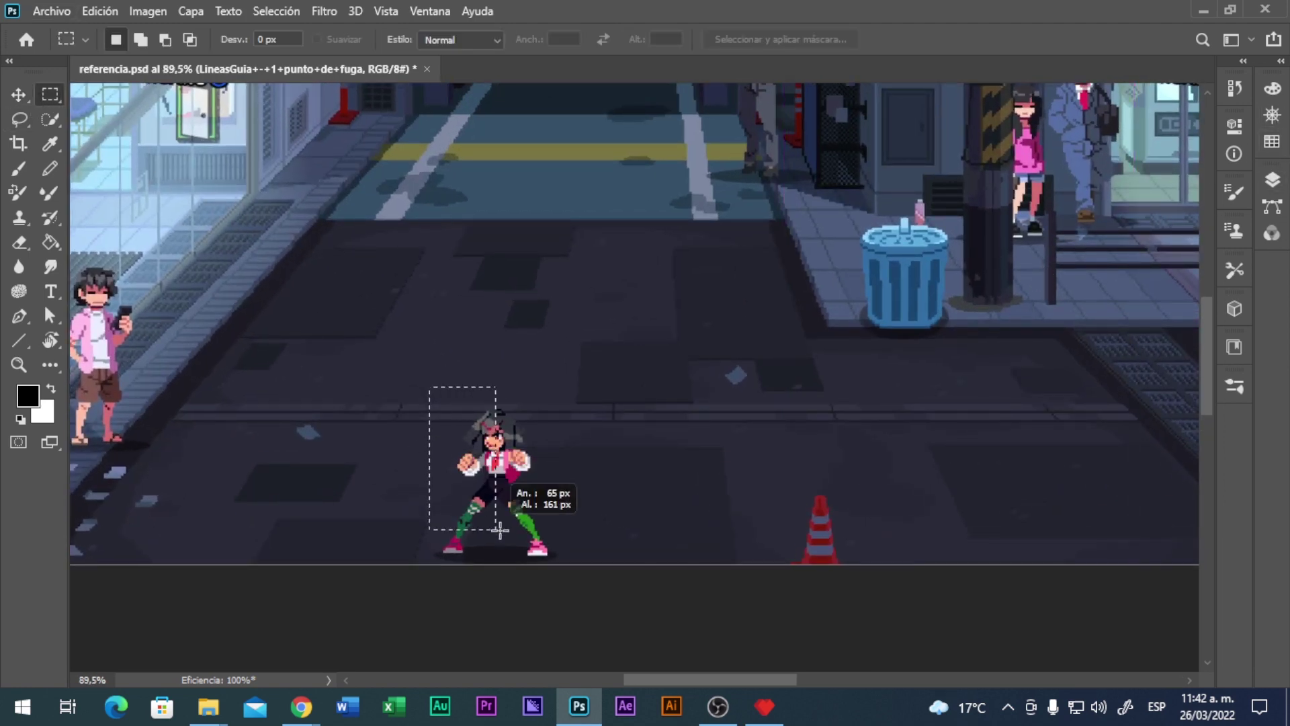
drag(499, 530, 548, 553)
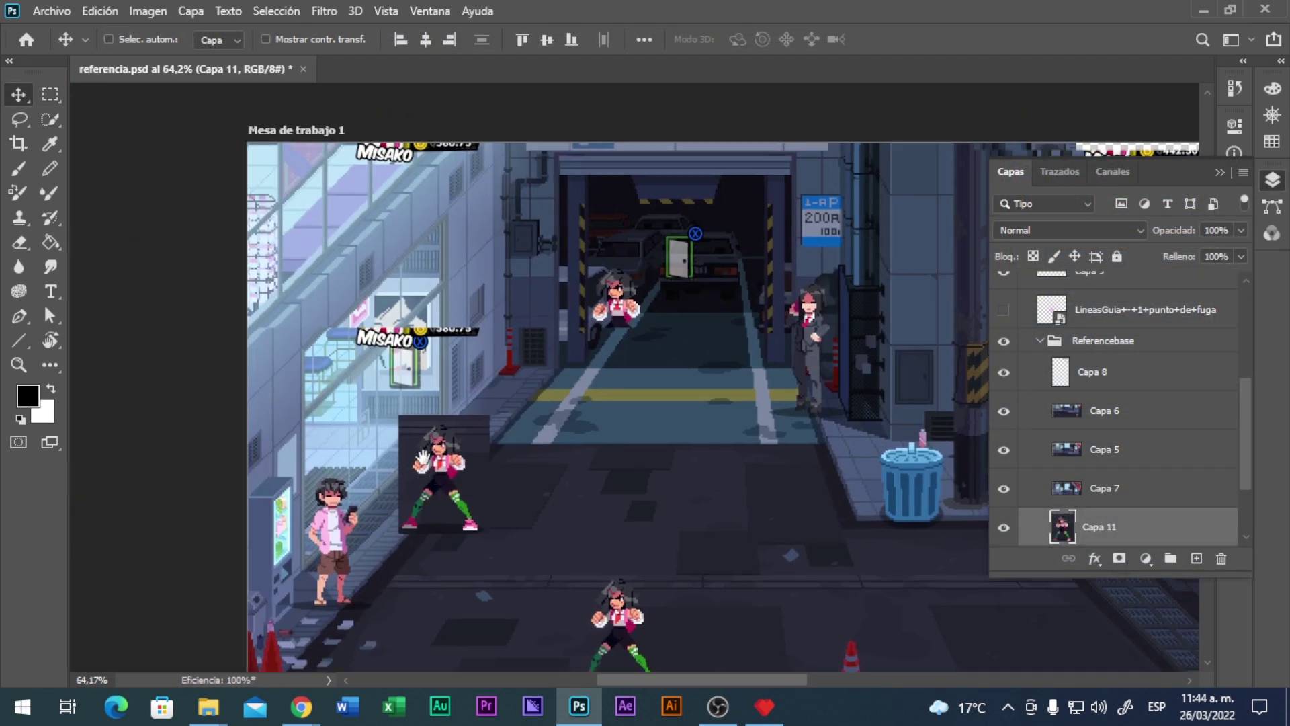
- Line up copies of the cut-out fighter along the artboard's upper and left edges as a size measure
drag(422, 459, 388, 222)
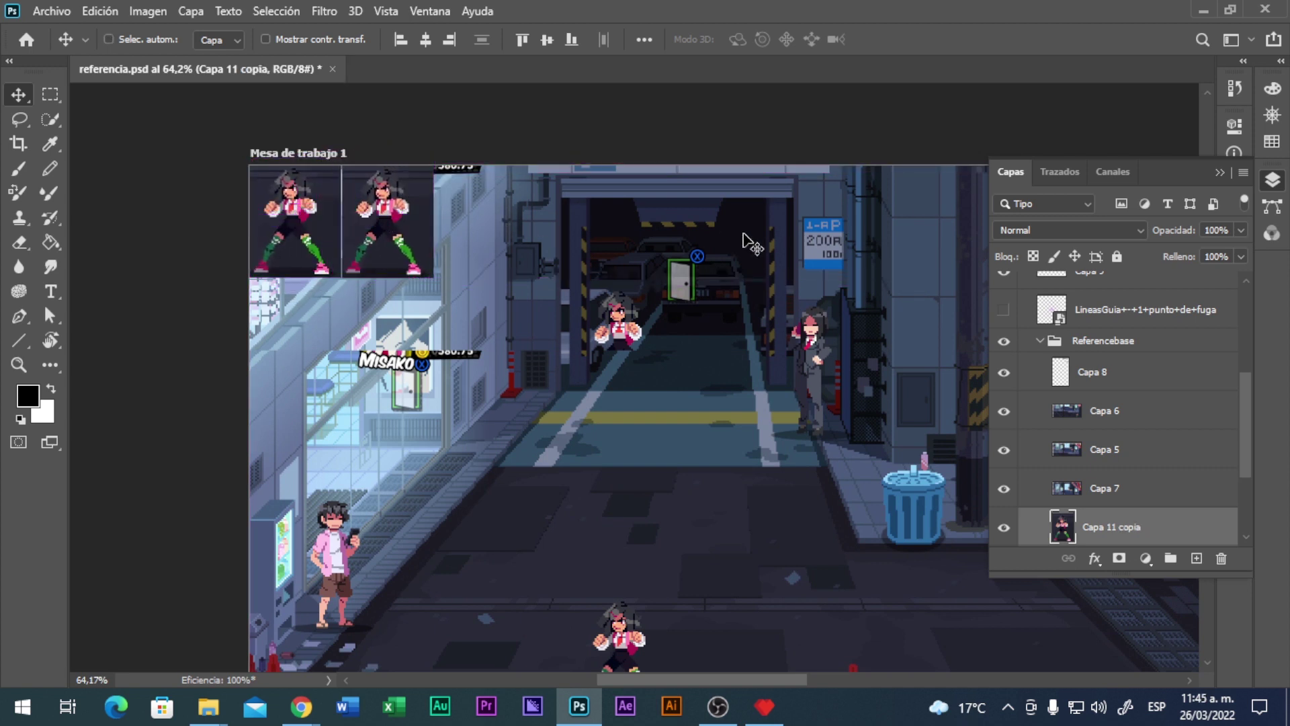
scroll(1095, 472, up, 5)
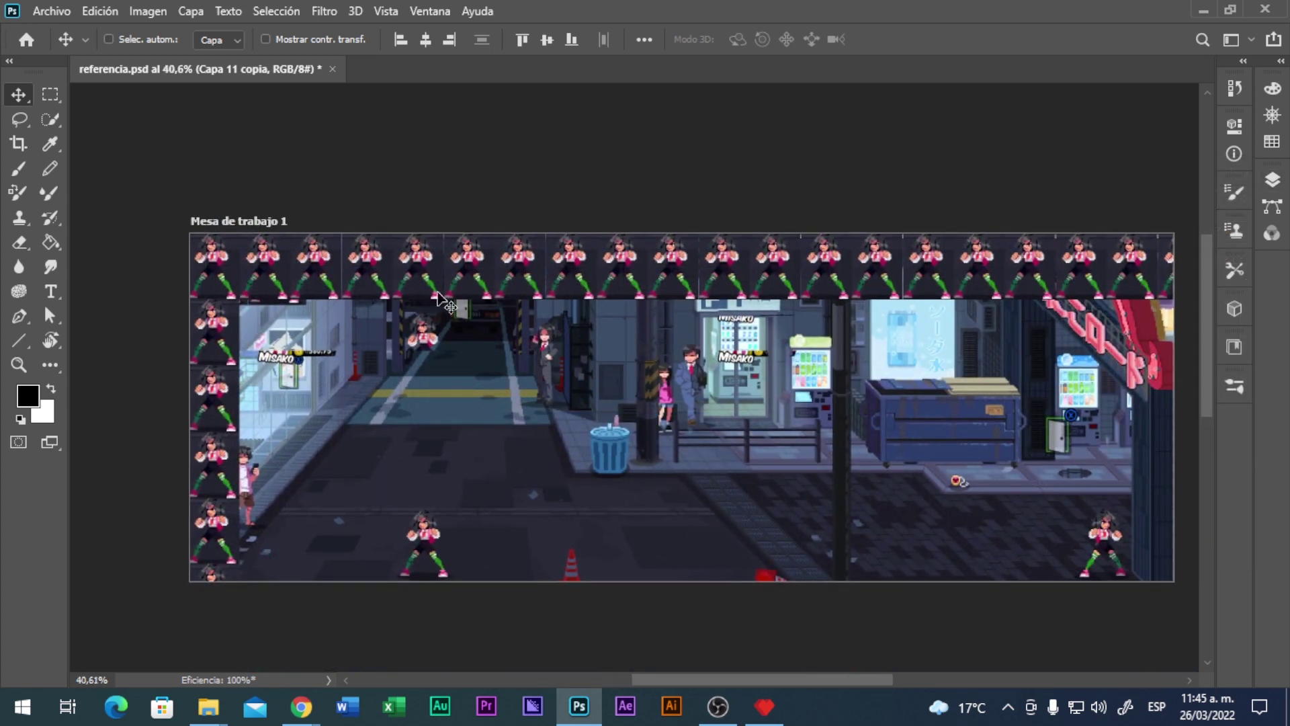
drag(918, 262, 866, 264)
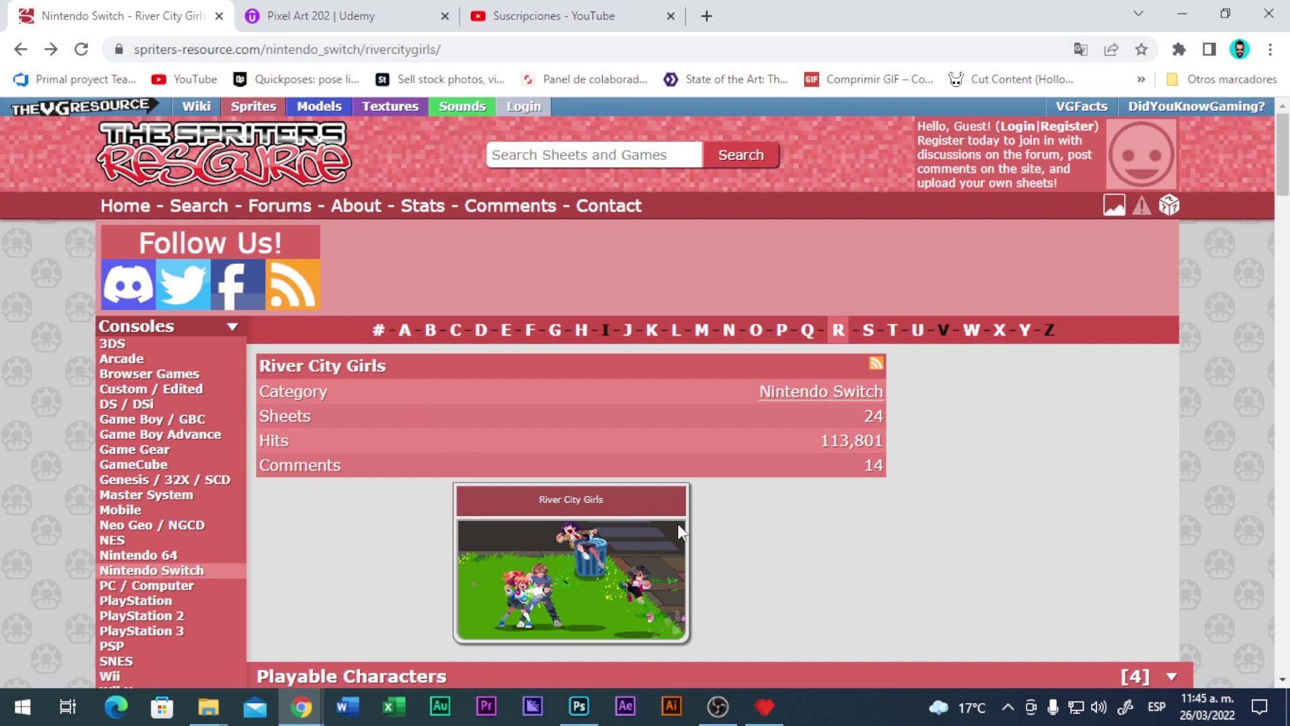
- Look through the River City Girls playable character sheets on The Spriters Resource
scroll(754, 405, down, 3)
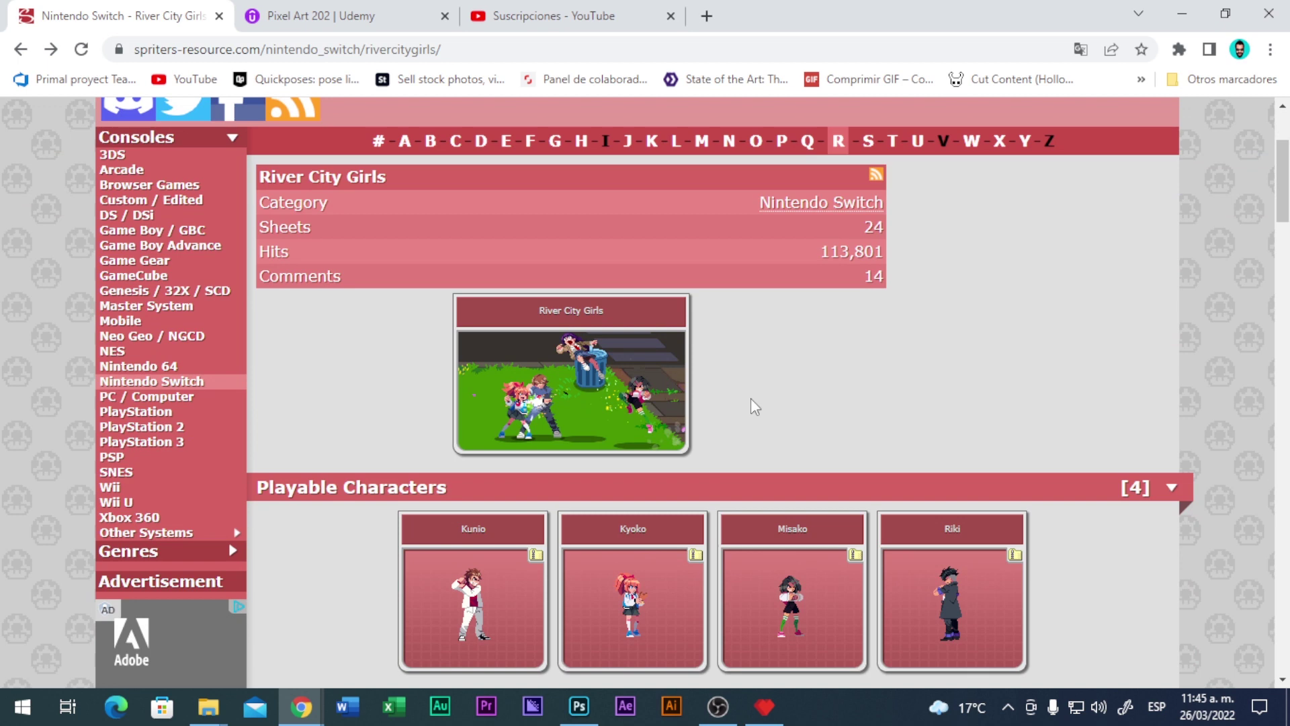
scroll(752, 404, down, 3)
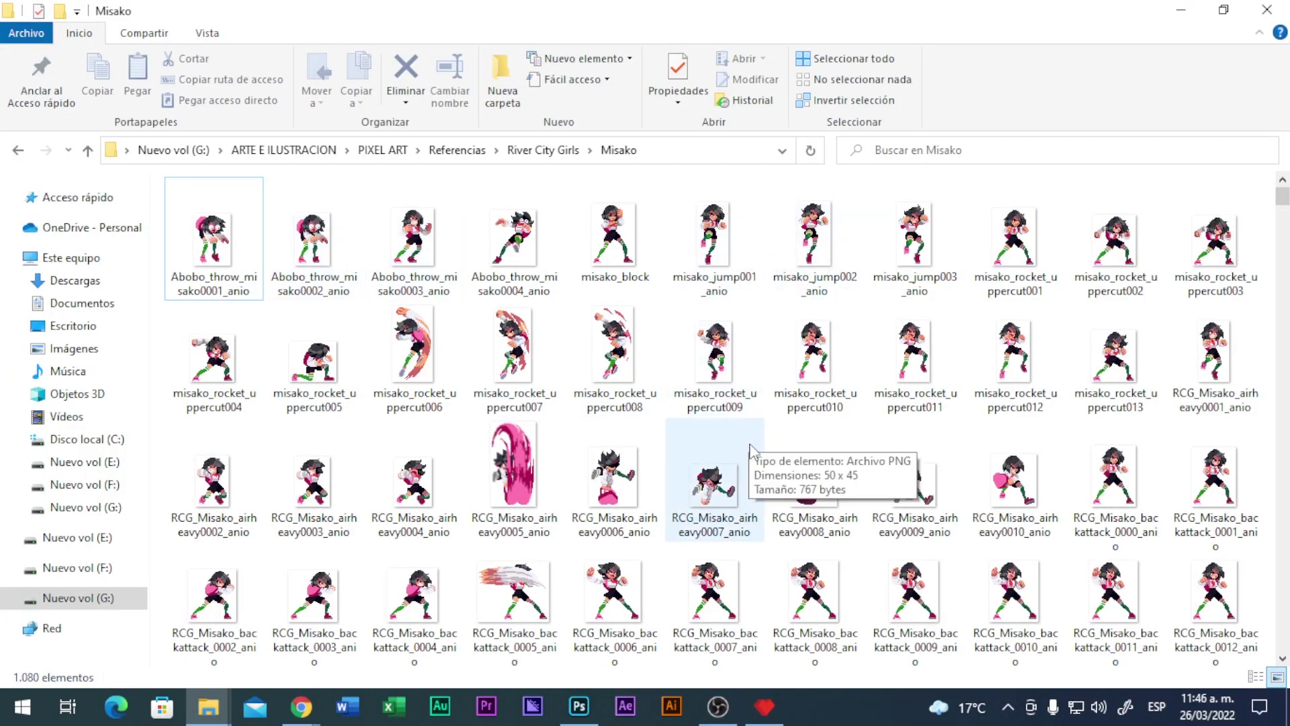
- Switch to Pyxel Edit and try placing fighter sprite copies beside the original in the BeatEmUP PuntoFuga document
click(770, 713)
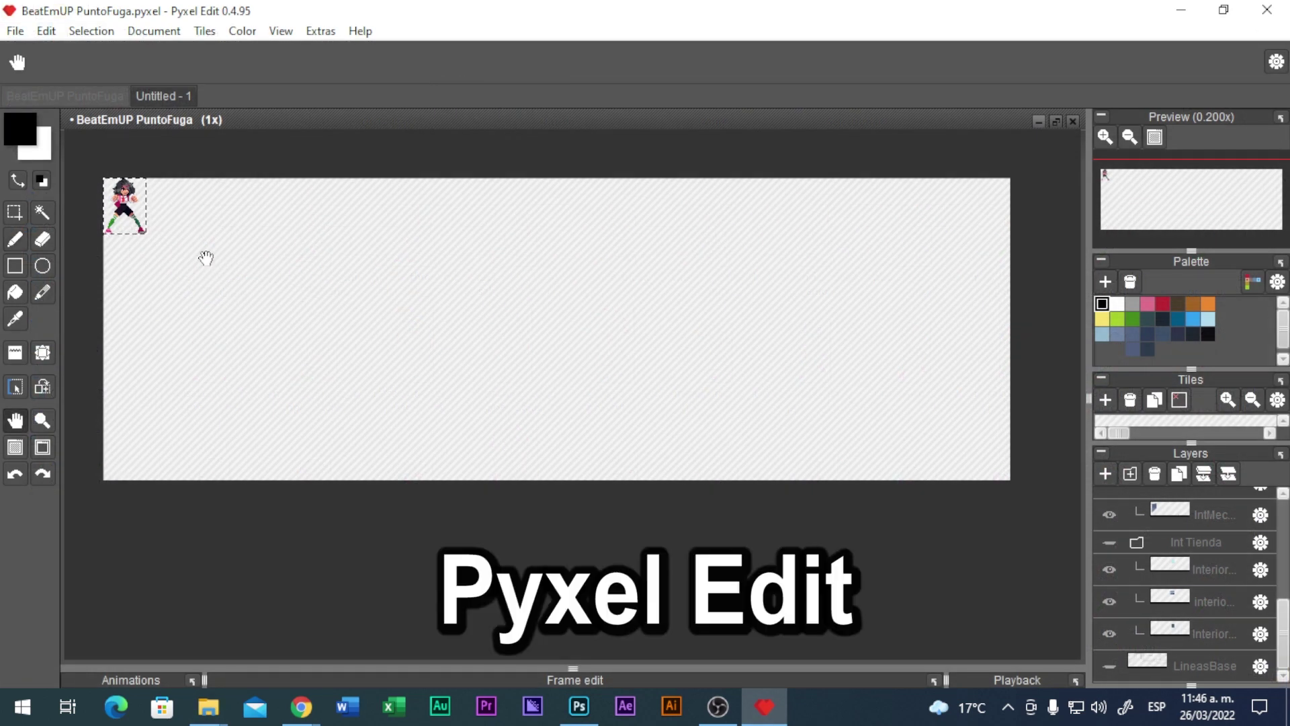
drag(201, 256, 260, 334)
scroll(245, 317, up, 2)
key(ctrl+z)
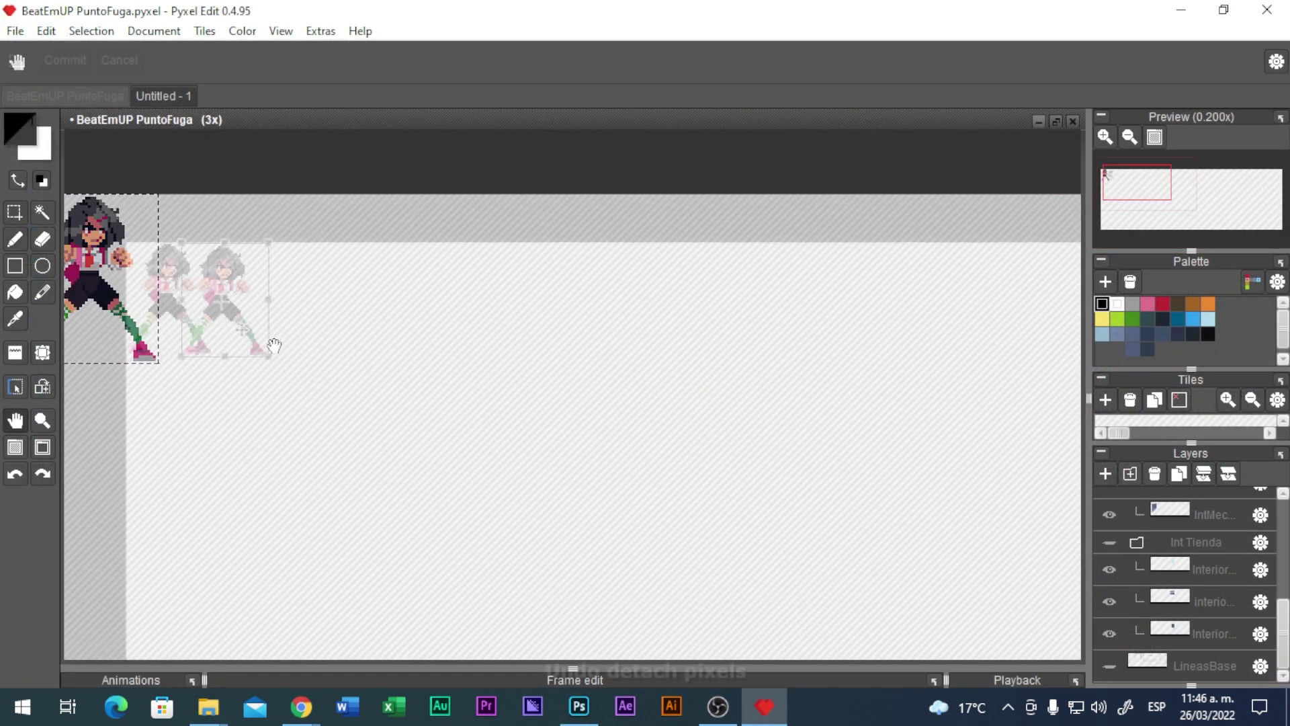
scroll(274, 345, down, 1)
drag(276, 325, 357, 324)
click(154, 30)
click(178, 50)
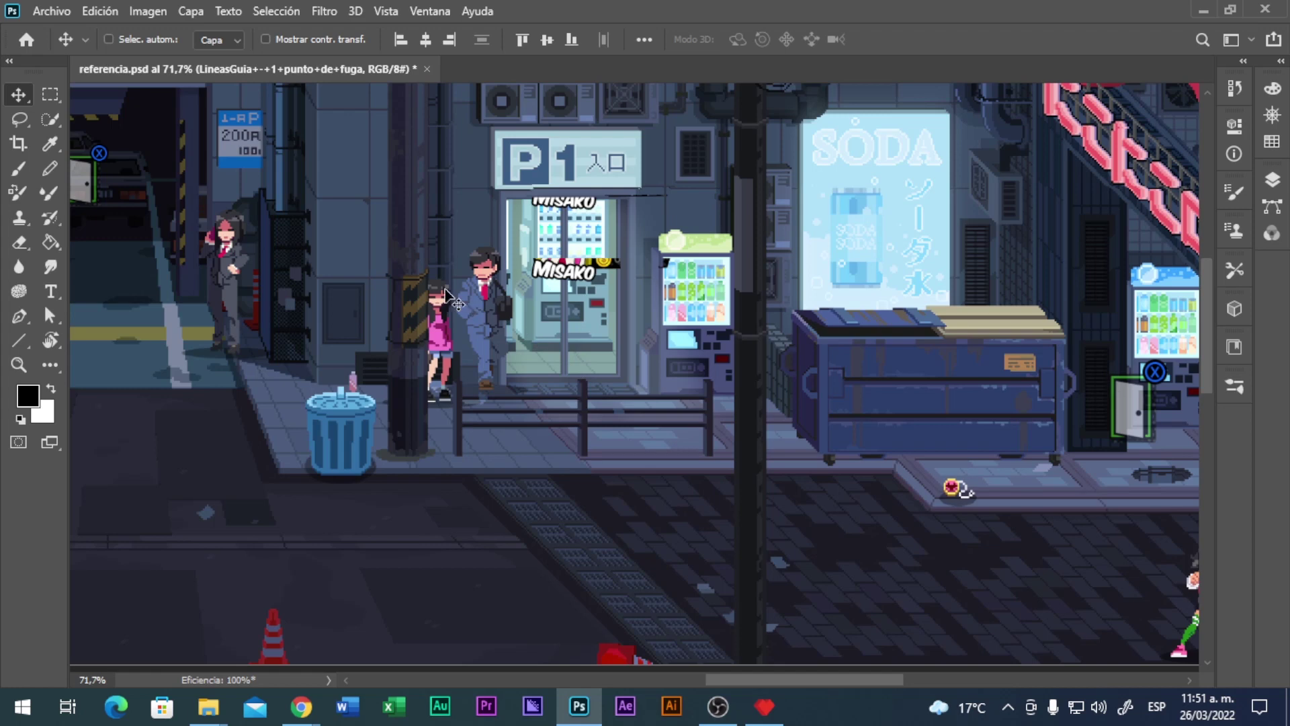
- Switch to Pyxel Edit and draw a diagonal pen line on the blank tiled canvas of Untitled - 1
drag(379, 355, 594, 316)
scroll(598, 349, down, 3)
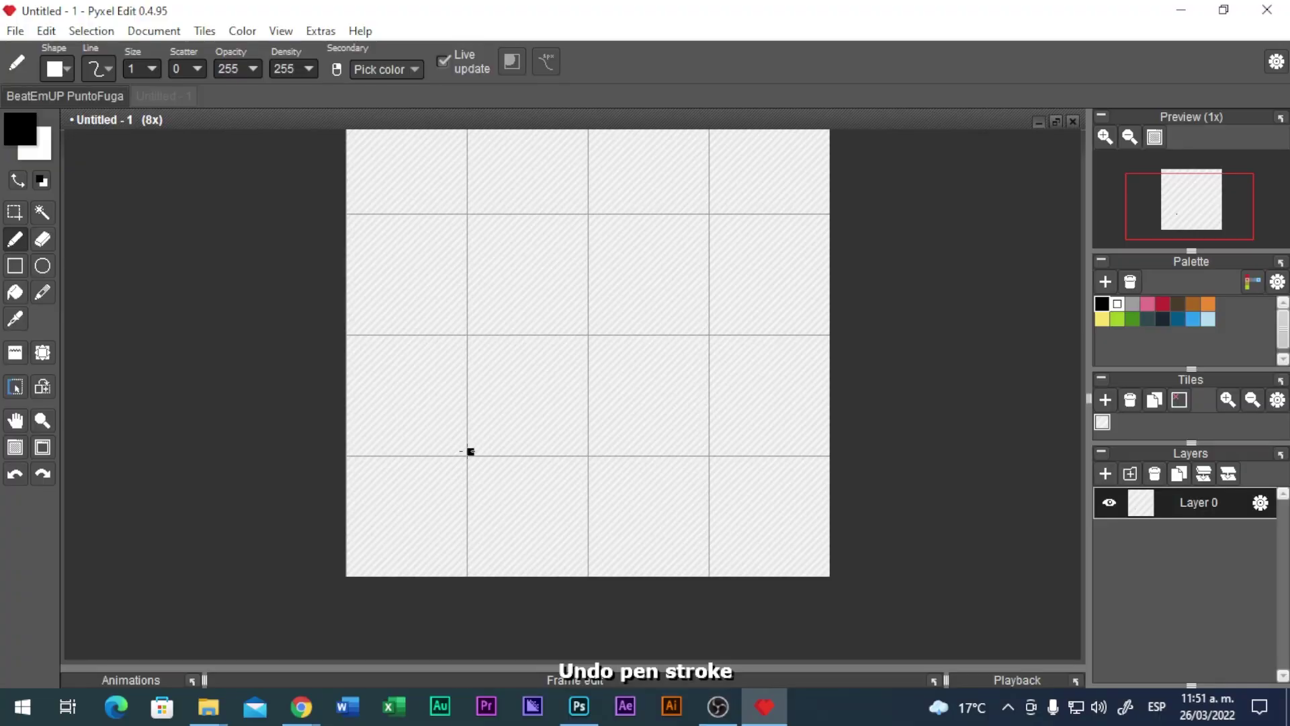
mouse_move(581, 450)
mouse_down()
mouse_move(508, 389)
mouse_move(482, 346)
mouse_up()
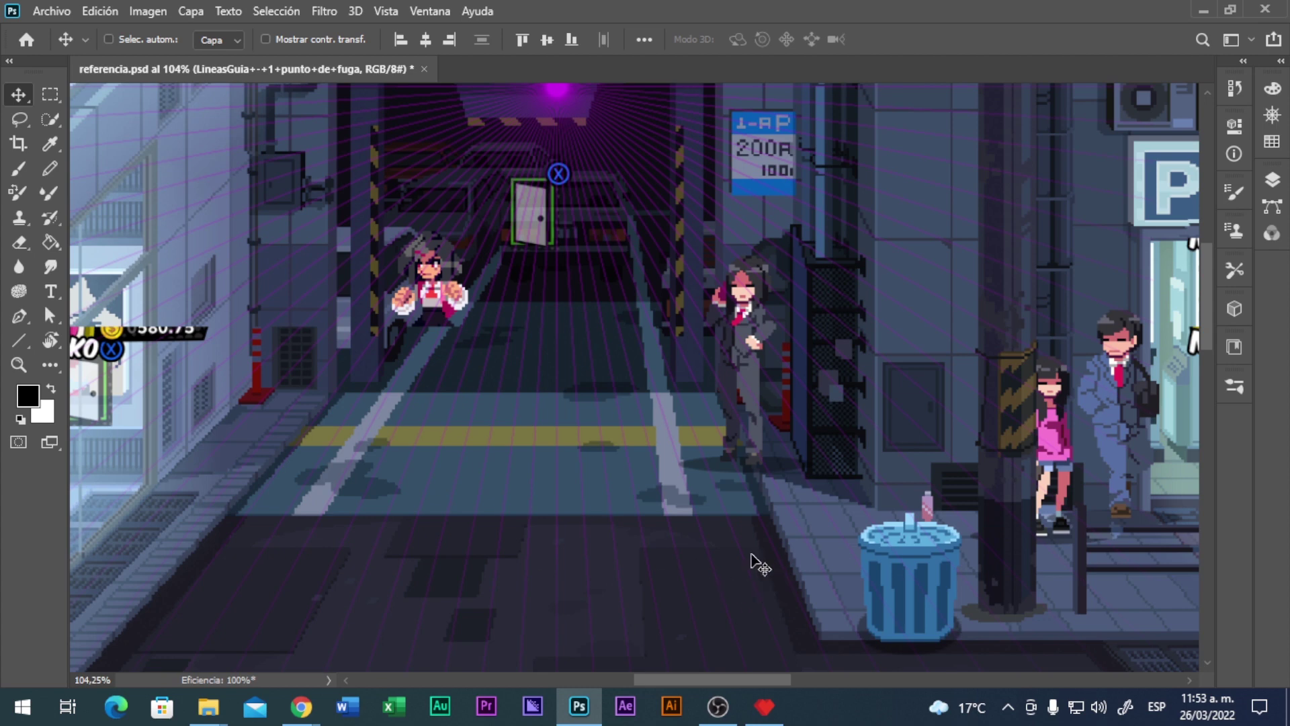
- Examine the vanishing-point guide lines over the street reference, from the garage entrance across to the dumpster and pavement edge
drag(578, 181, 564, 216)
drag(541, 113, 555, 125)
scroll(722, 494, down, 3)
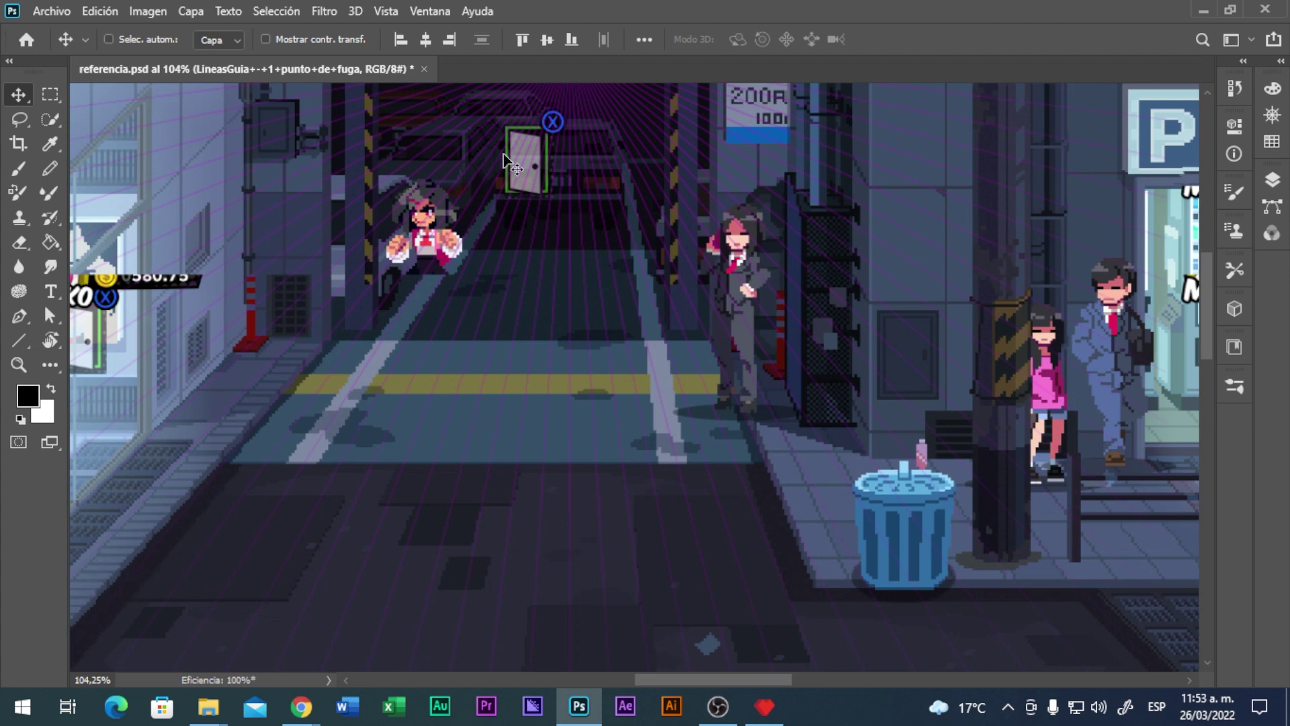
scroll(511, 161, up, 5)
scroll(510, 161, right, 2)
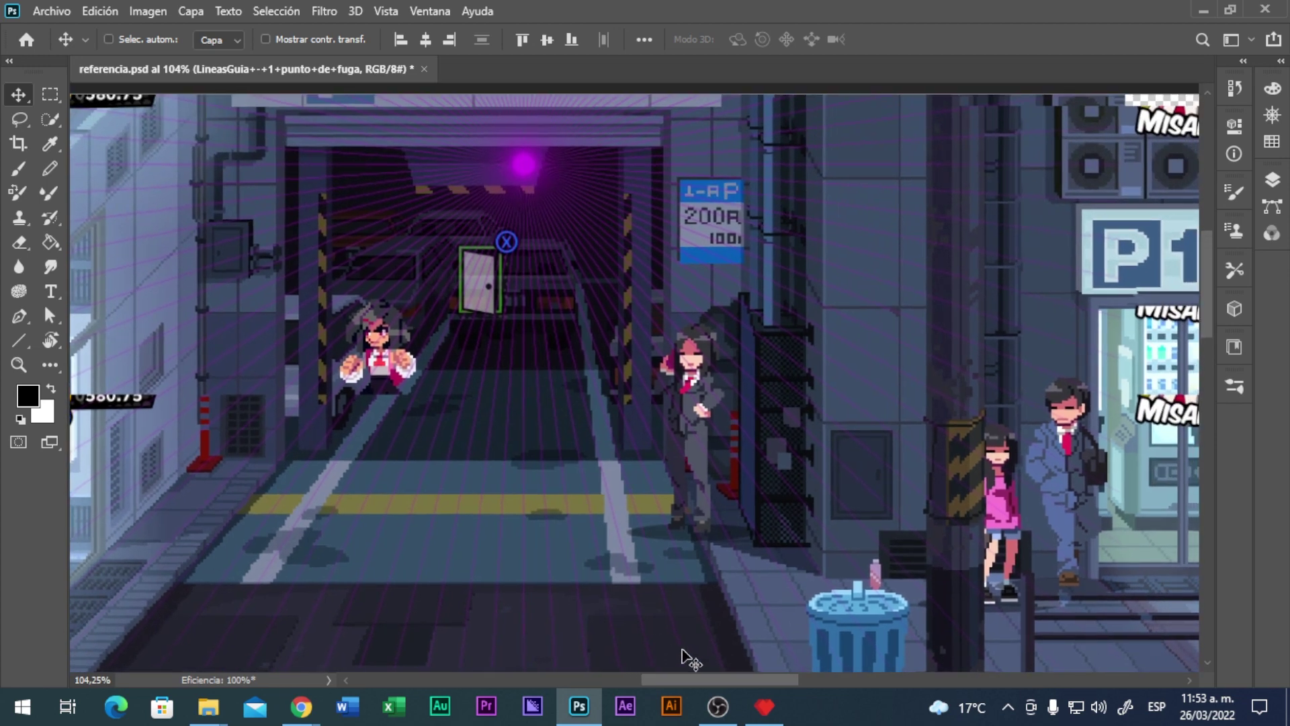
scroll(689, 659, down, 5)
scroll(689, 659, right, 10)
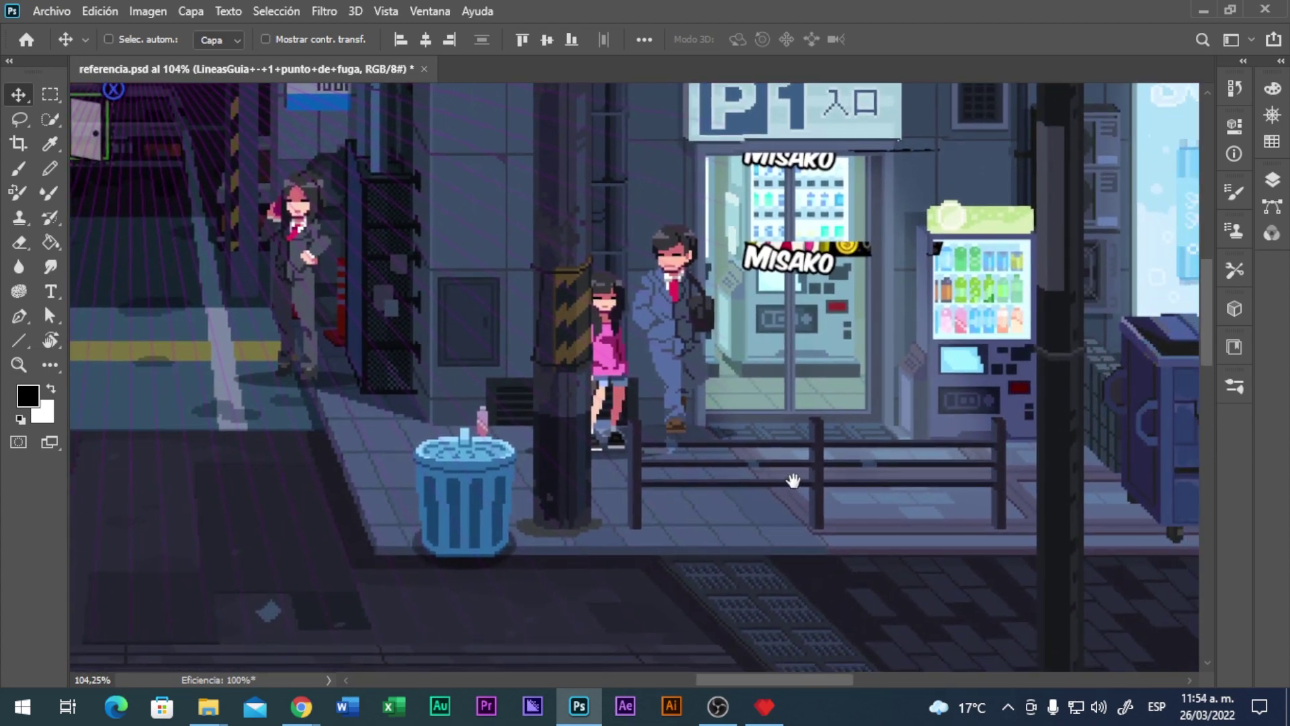
scroll(794, 480, right, 8)
scroll(743, 489, up, 3)
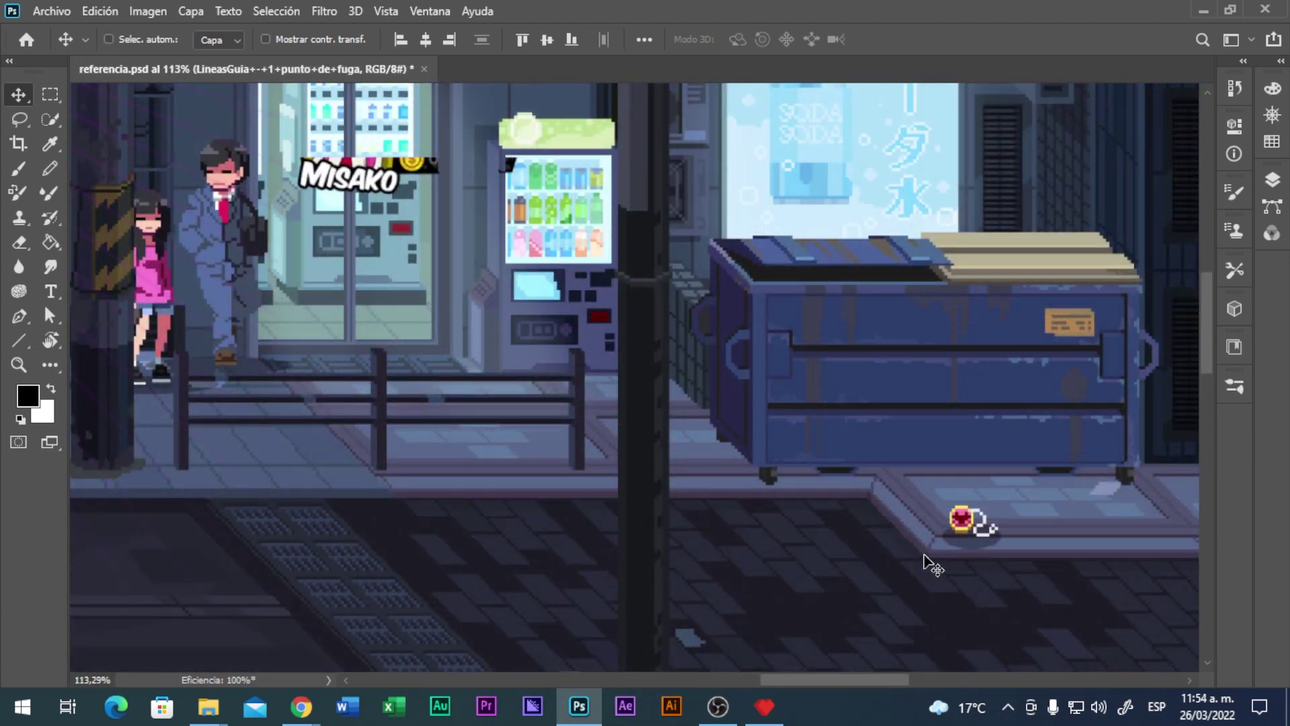
scroll(933, 563, down, 5)
scroll(933, 563, up, 4)
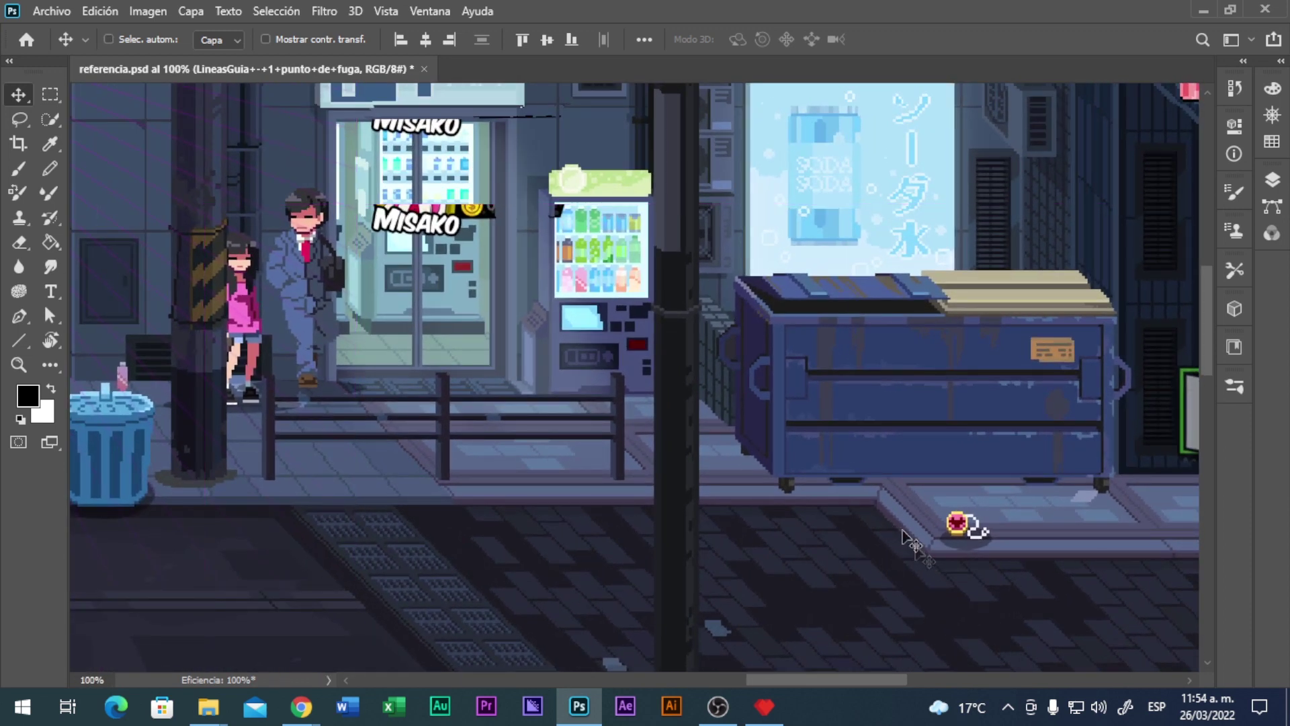
scroll(782, 363, down, 3)
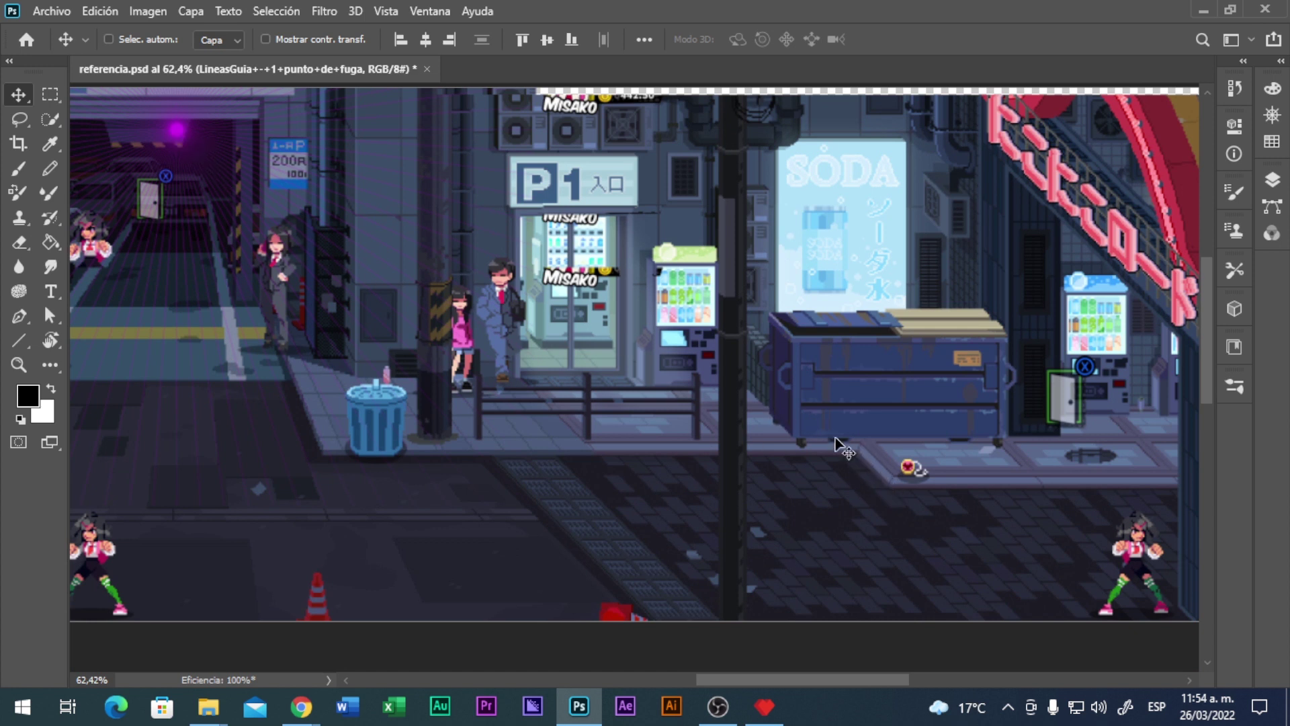
drag(386, 398, 792, 417)
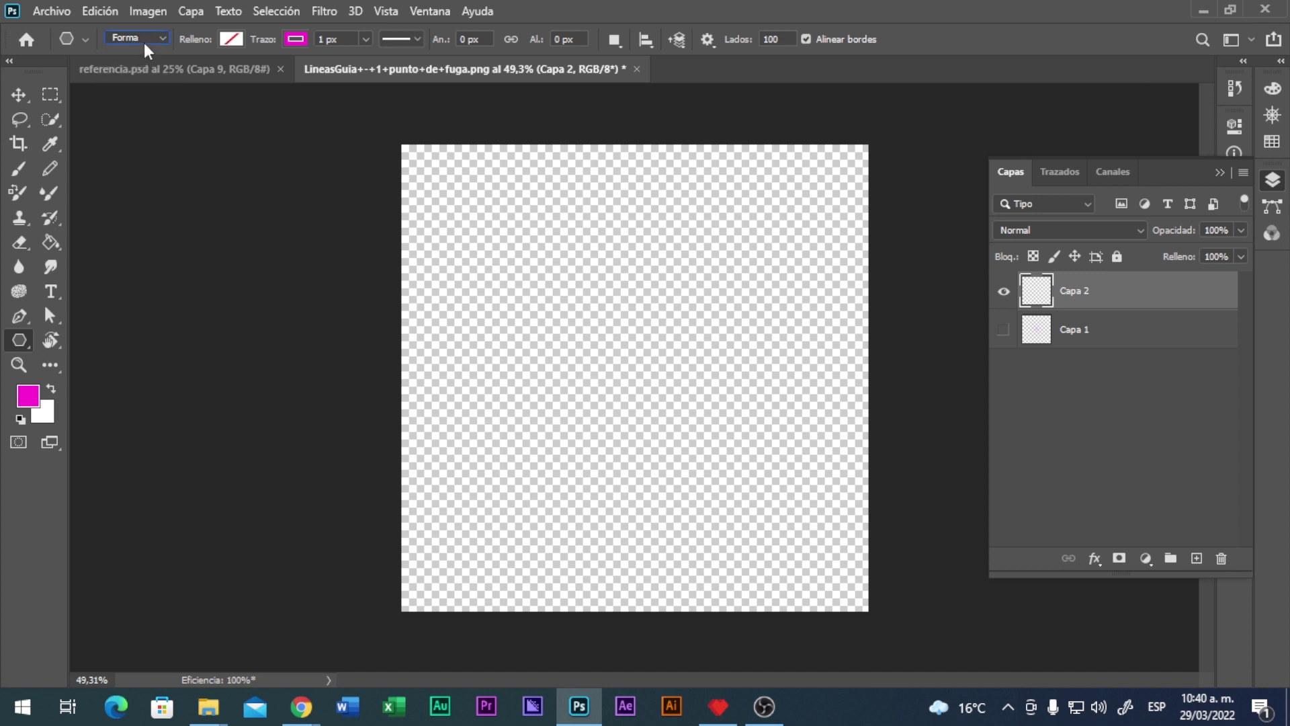
- Give the polygon shape no fill and a magenta stroke
click(232, 39)
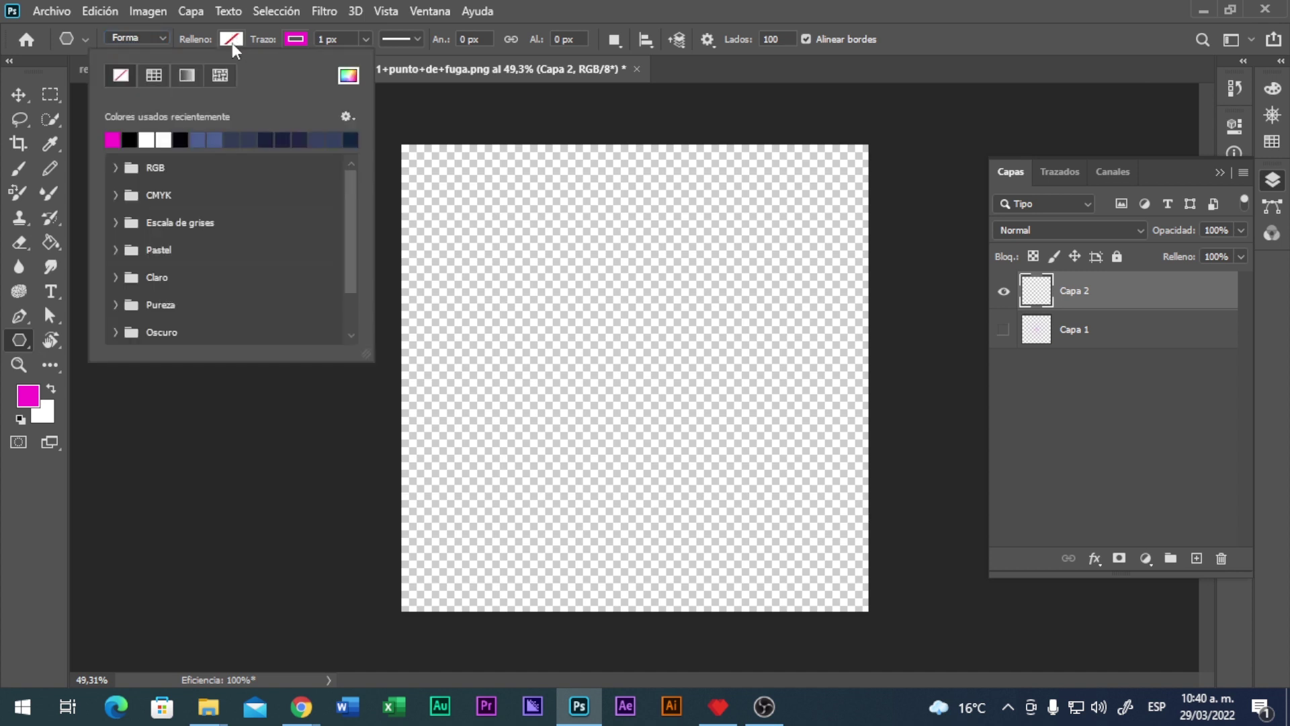
click(295, 39)
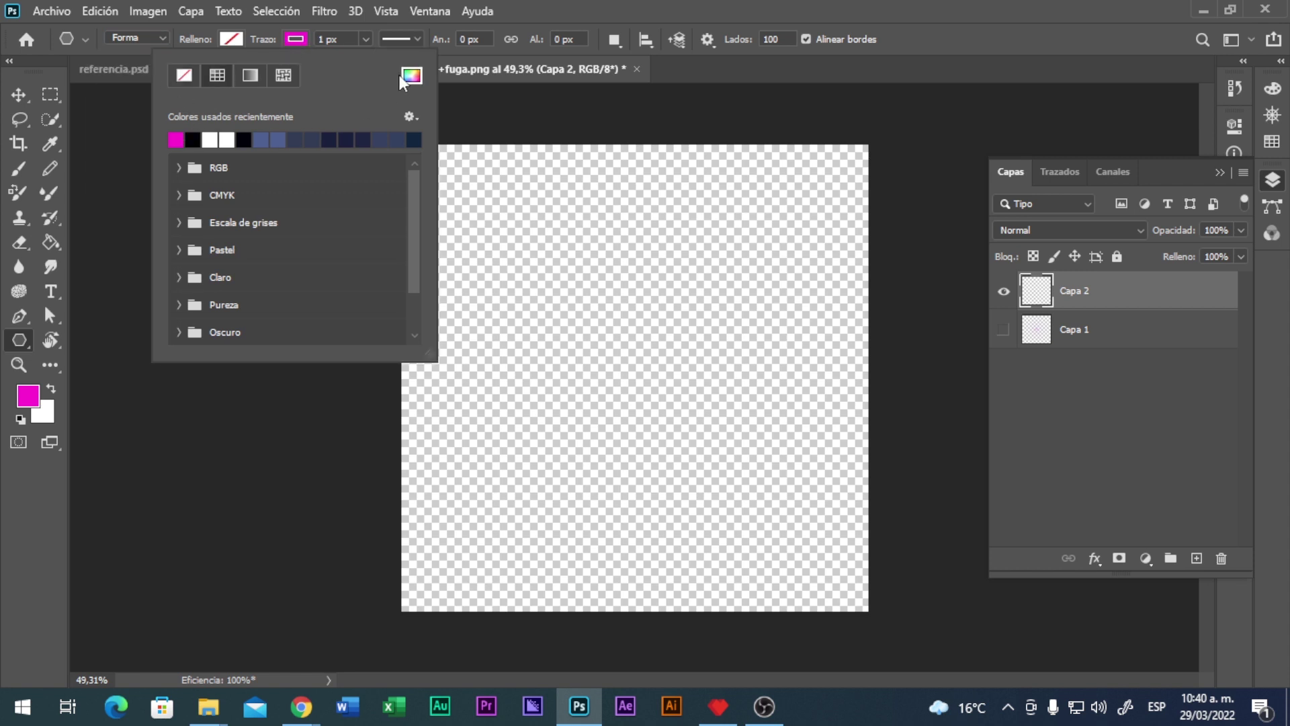
click(405, 74)
click(1177, 234)
click(296, 39)
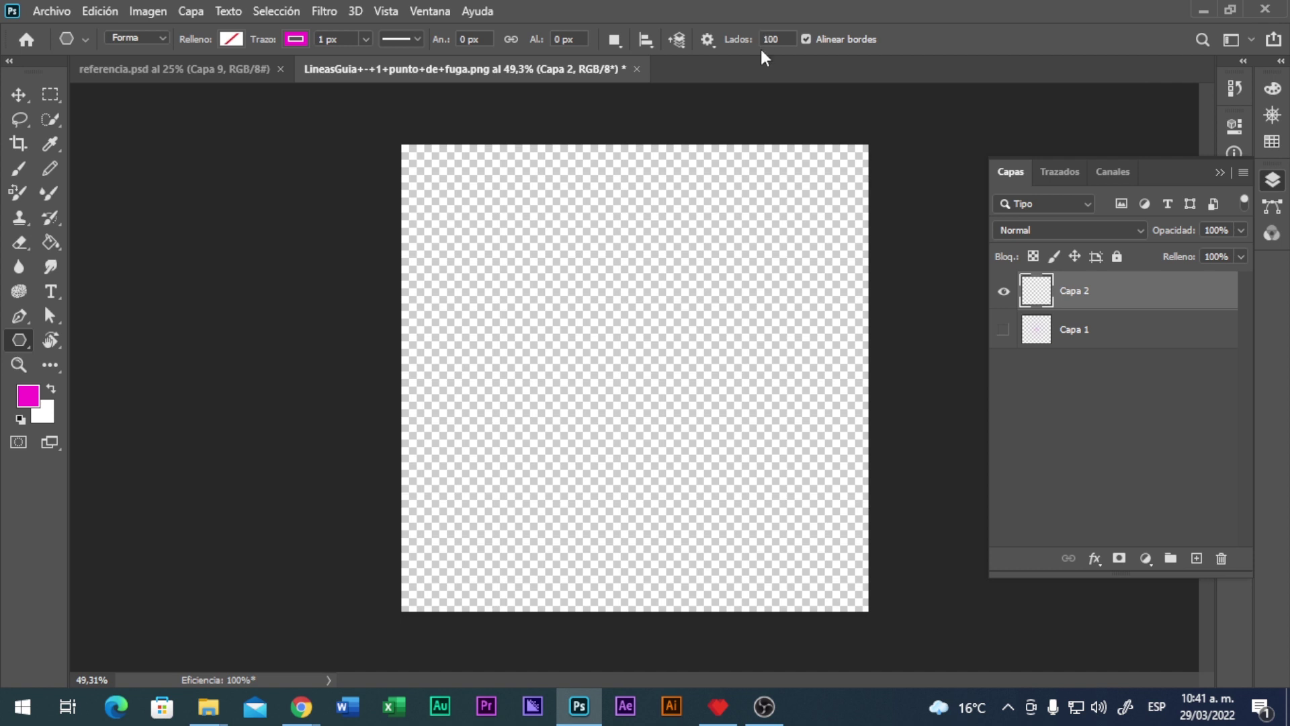
- Configure the polygon's path options with a magenta path colour and the star option at 99% side indentation
click(711, 42)
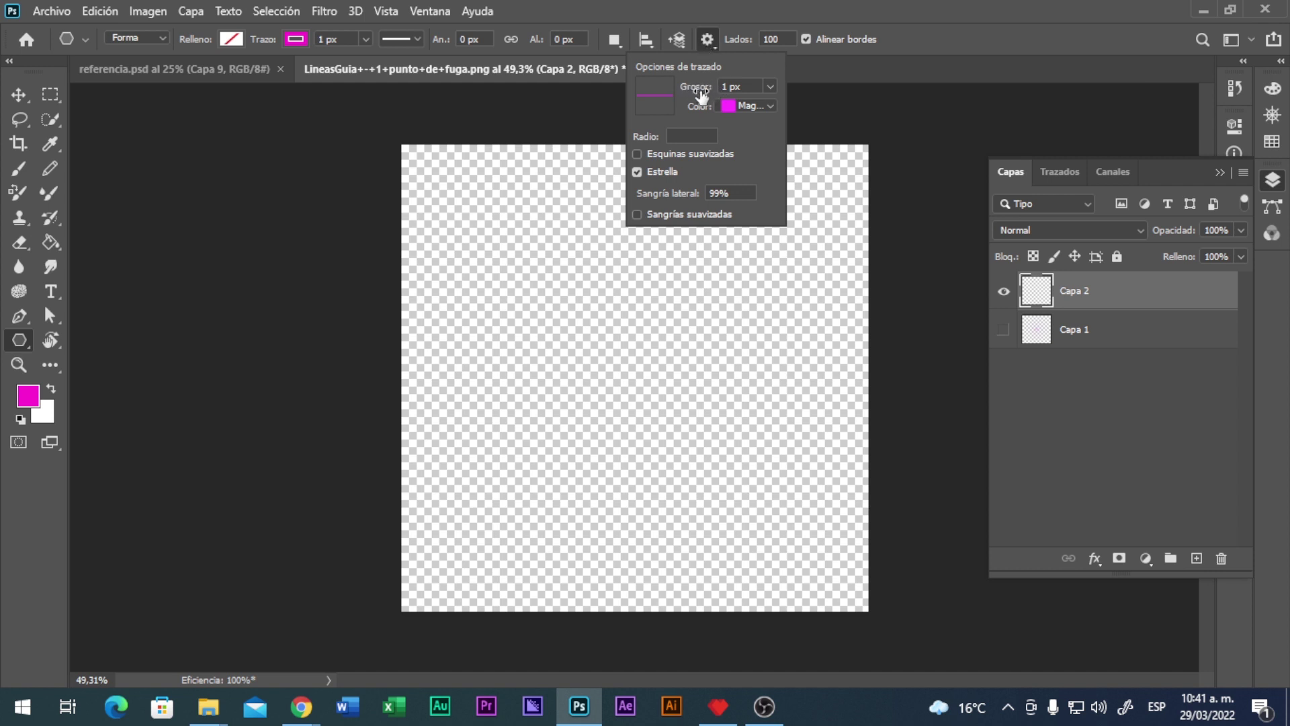
click(771, 105)
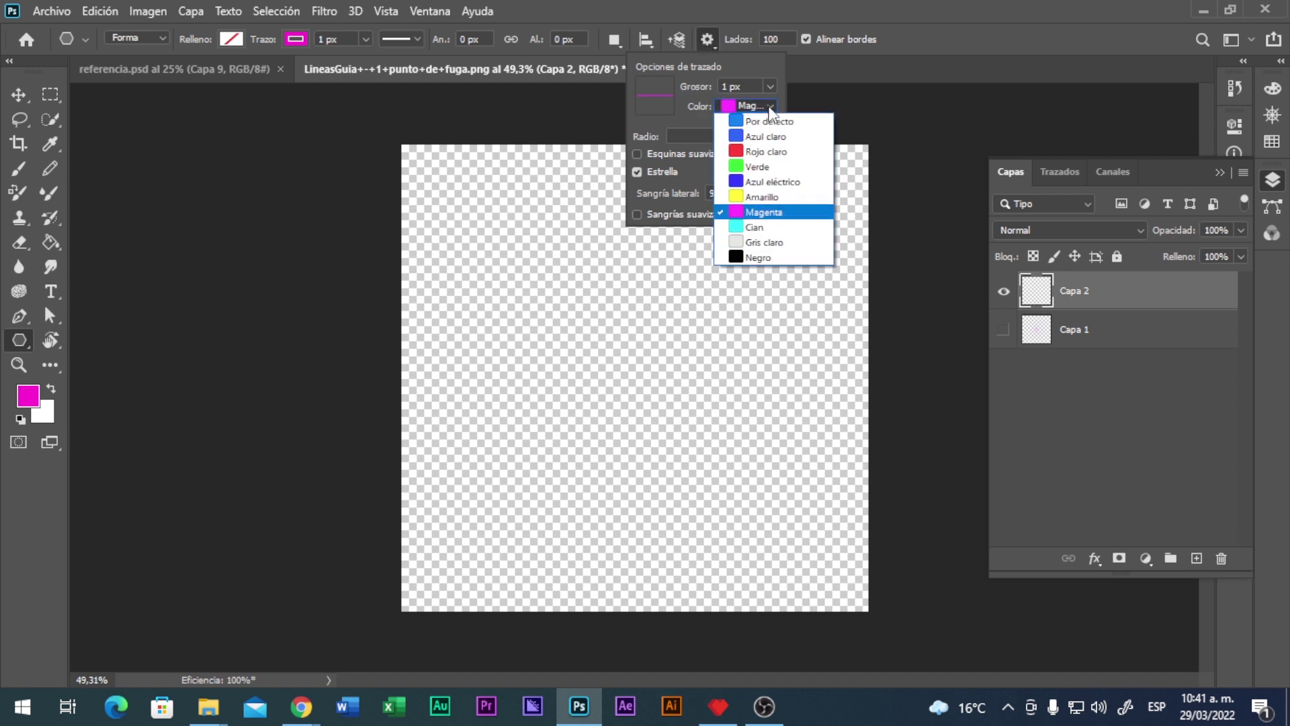
click(768, 105)
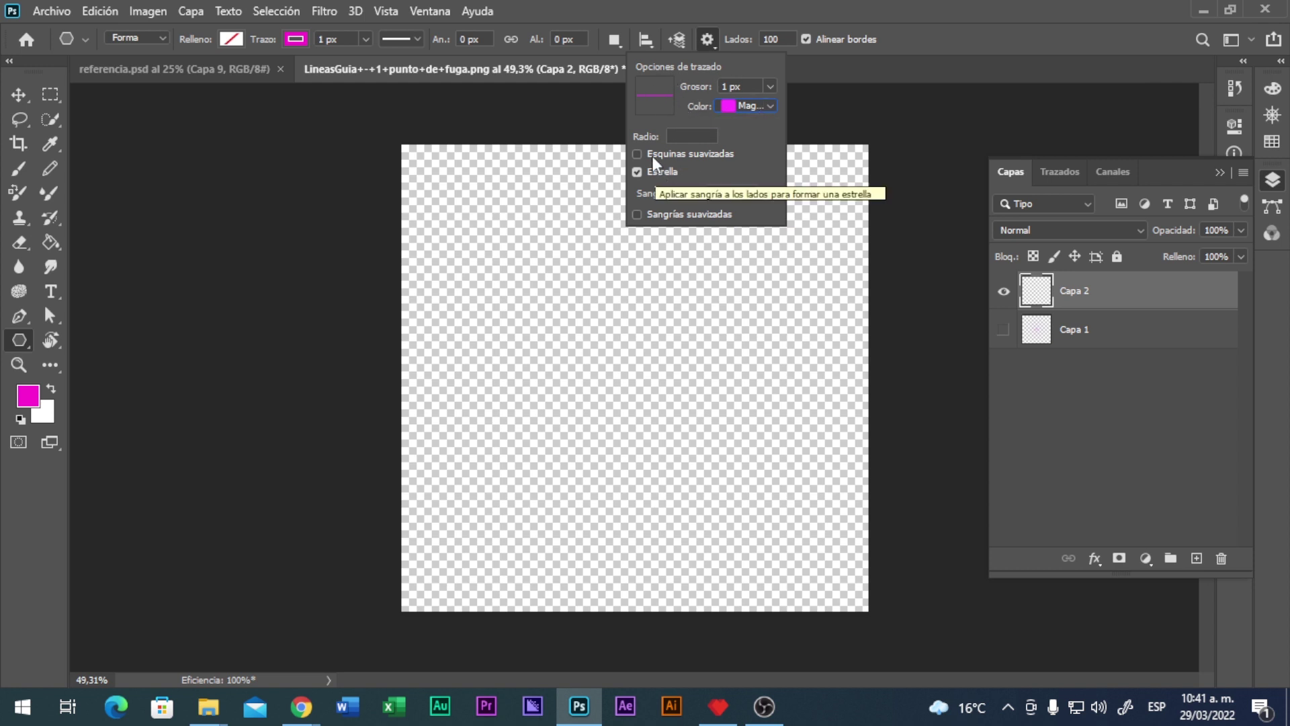
click(640, 172)
click(636, 174)
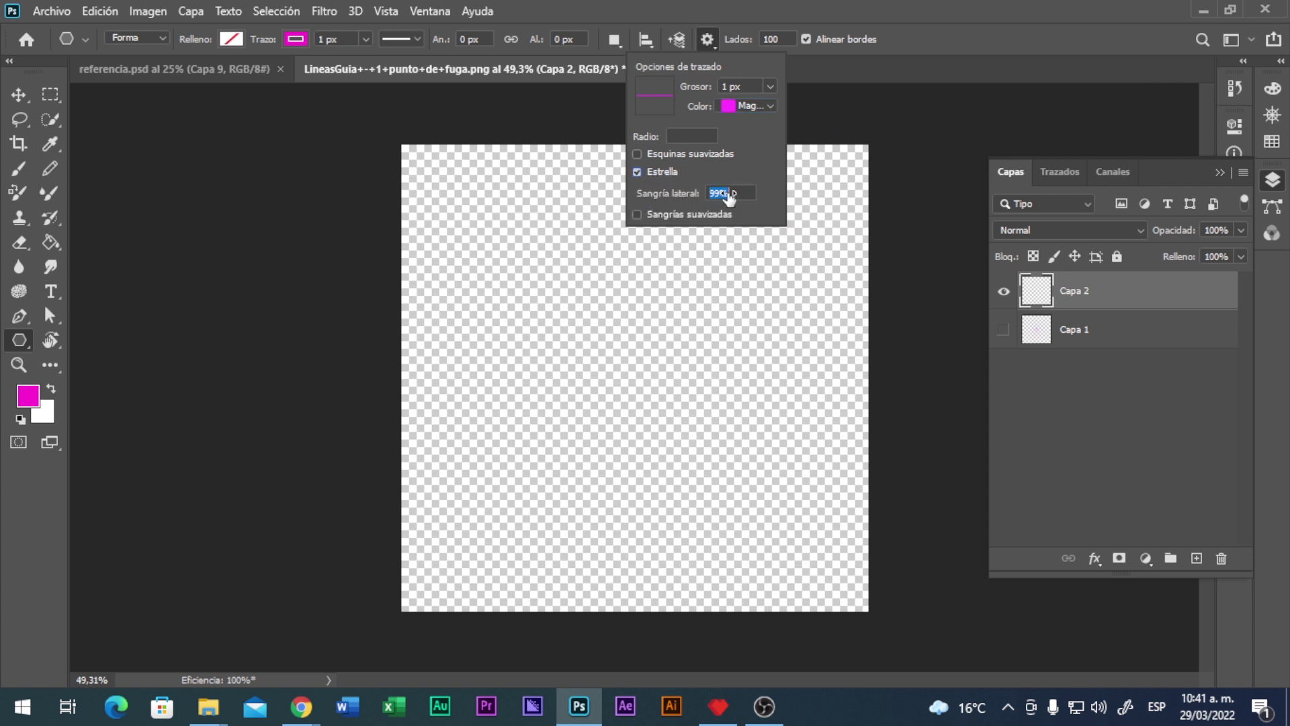
click(691, 194)
key(Return)
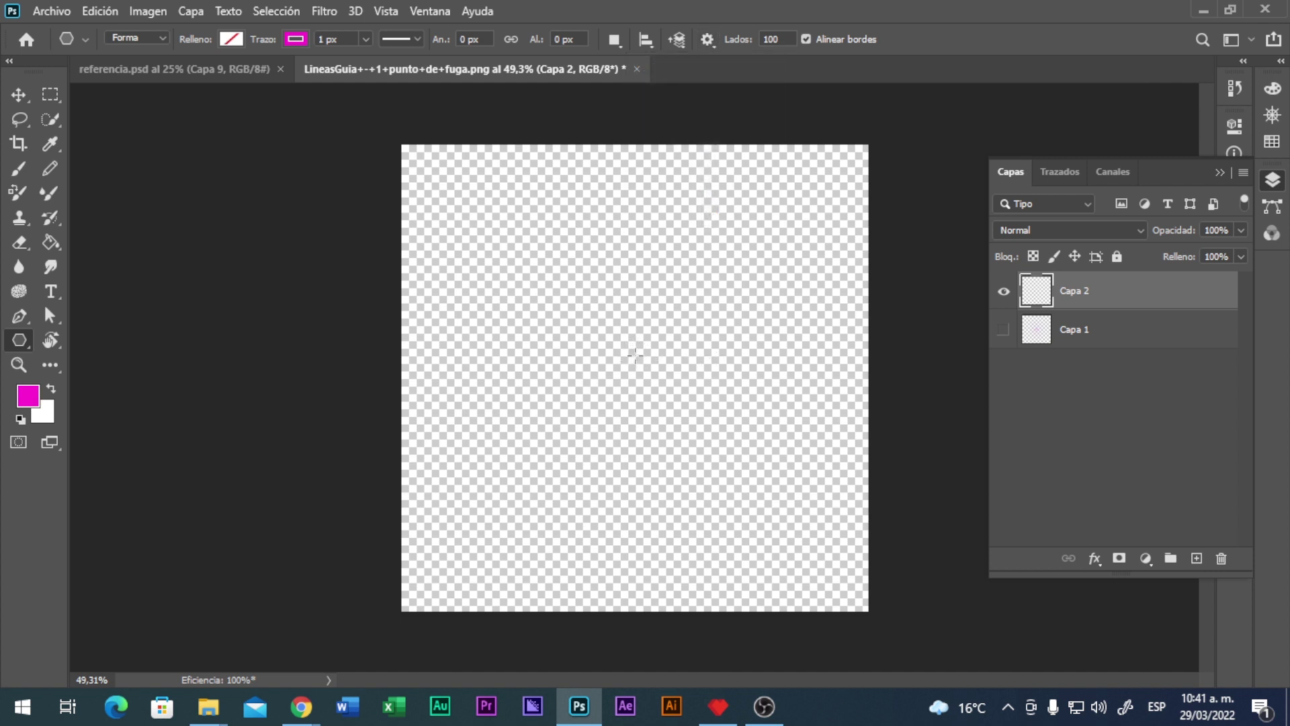
- Draw a 100-sided star about 1750 px wide from the canvas centre and rasterize its layer
drag(632, 353, 1001, 561)
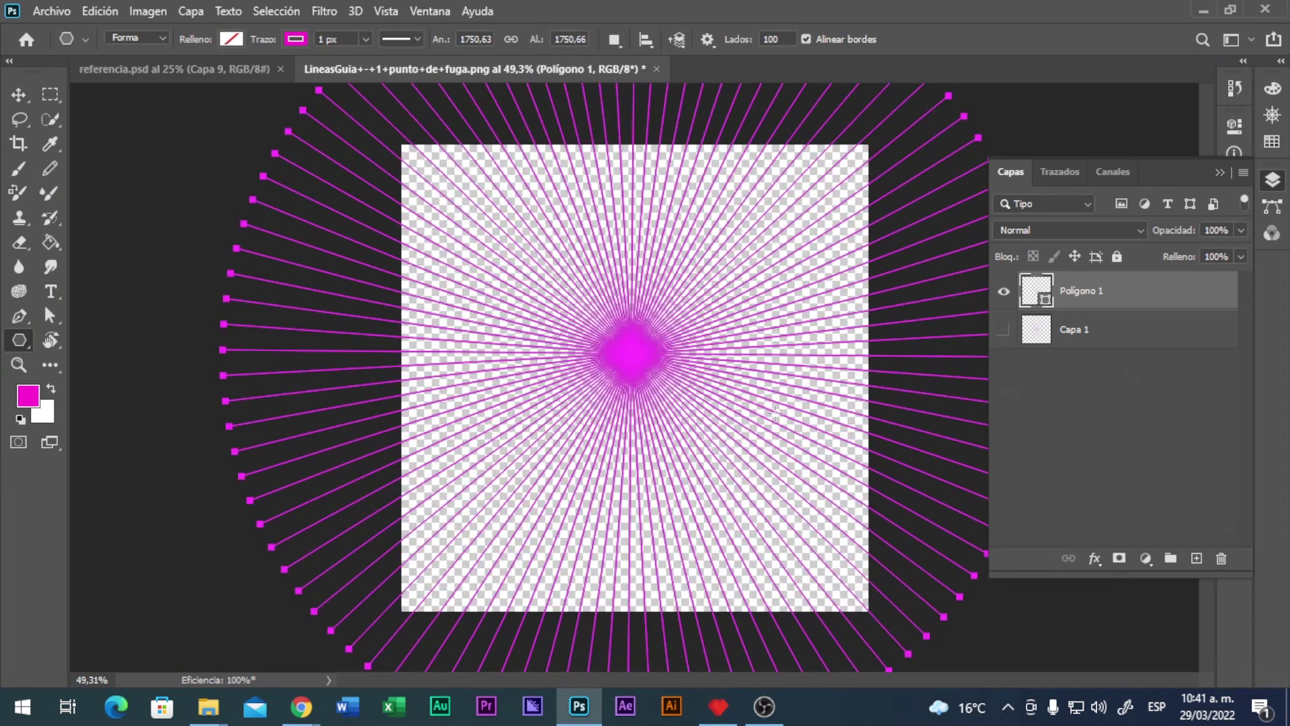
mouse_move(618, 372)
mouse_down()
mouse_move(691, 369)
mouse_move(598, 360)
mouse_up()
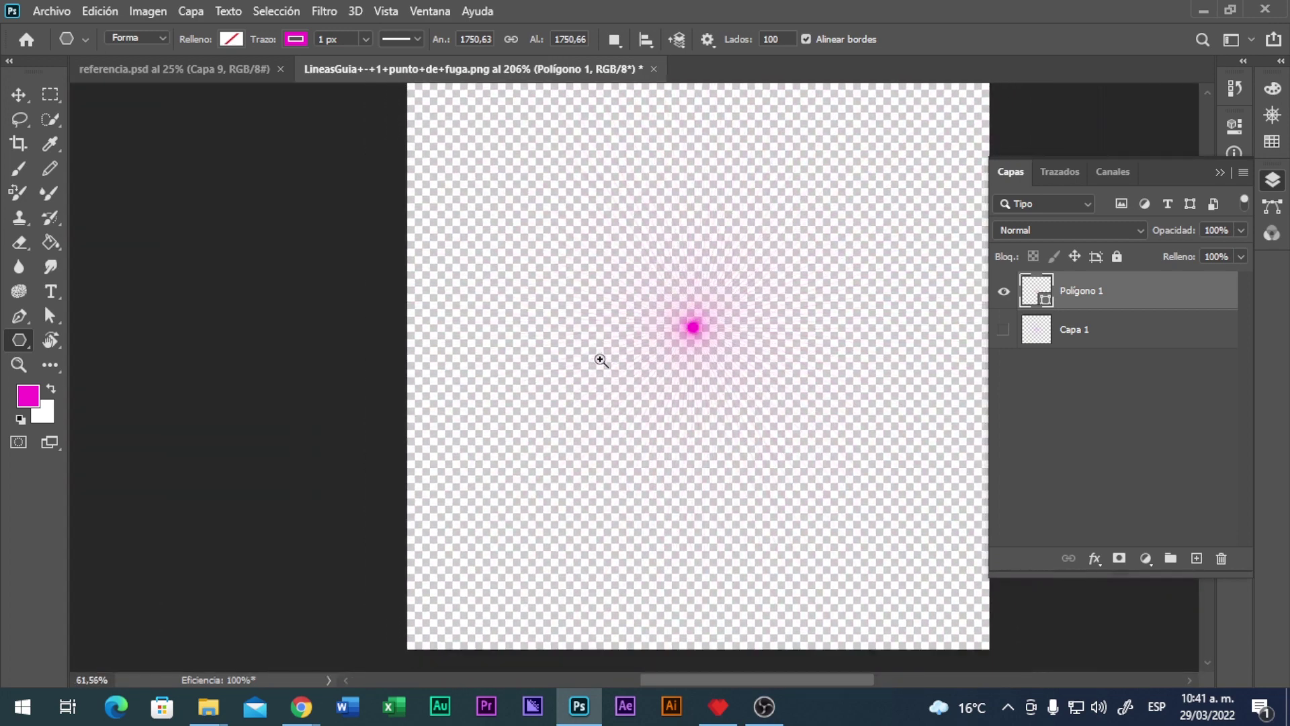
right_click(1114, 300)
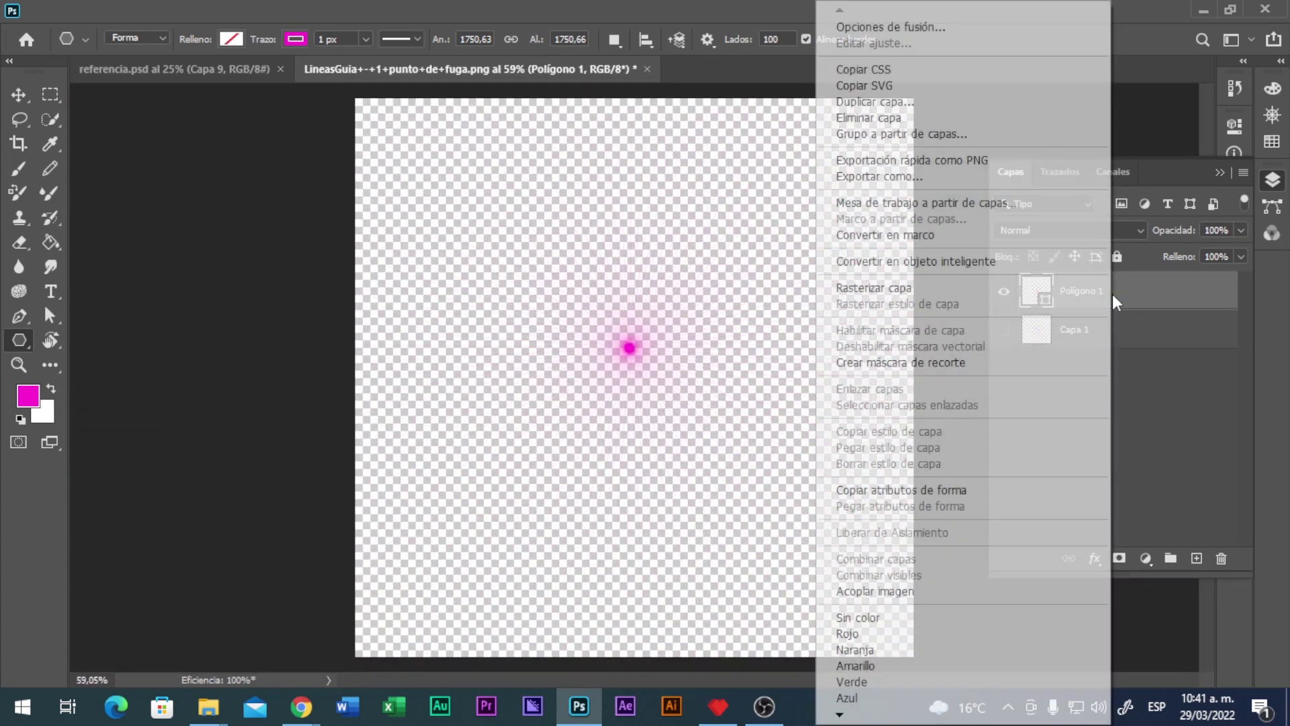
click(940, 289)
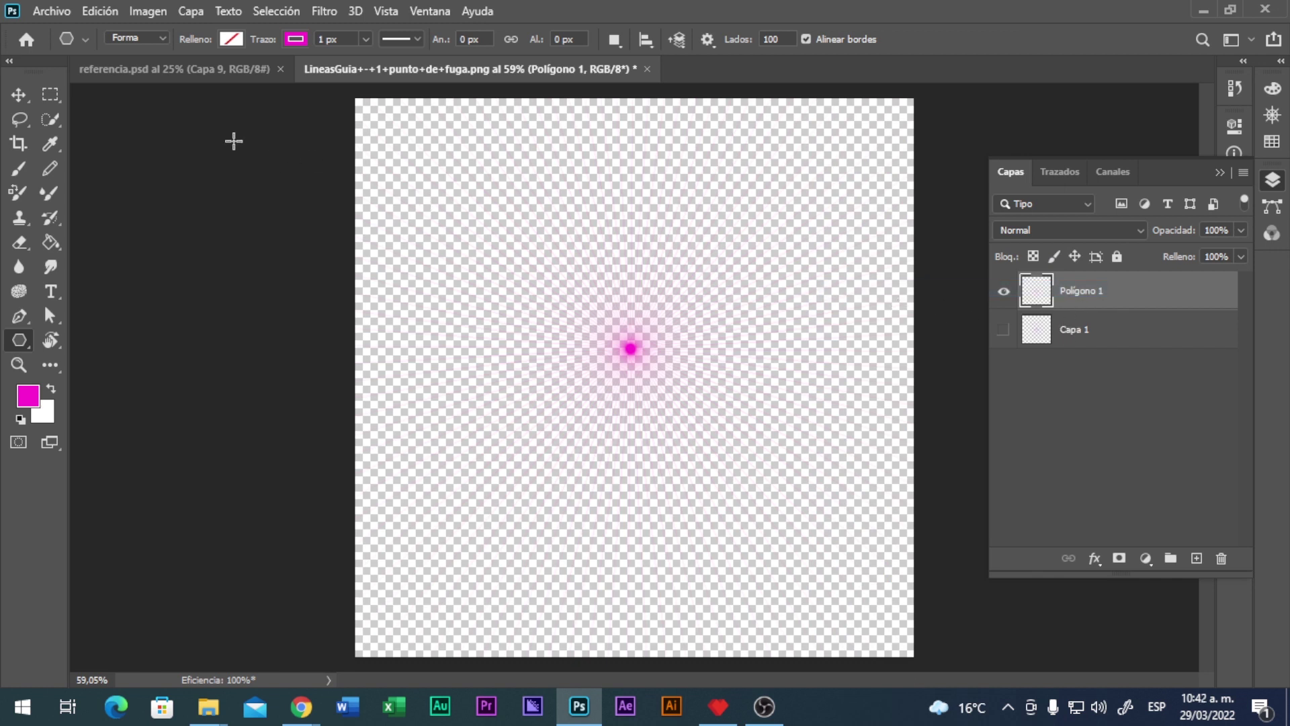
- Export the radial line guide image with Export As and switch to Pyxel Edit
click(47, 10)
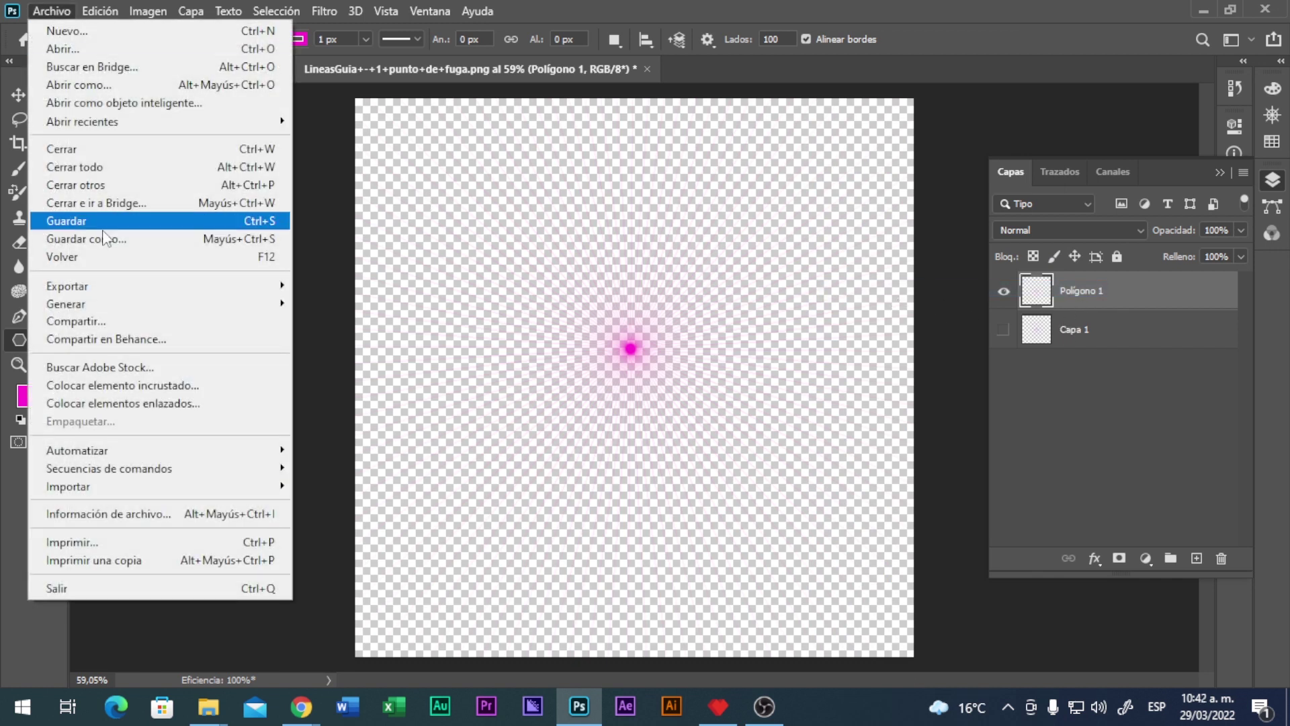
mouse_move(177, 294)
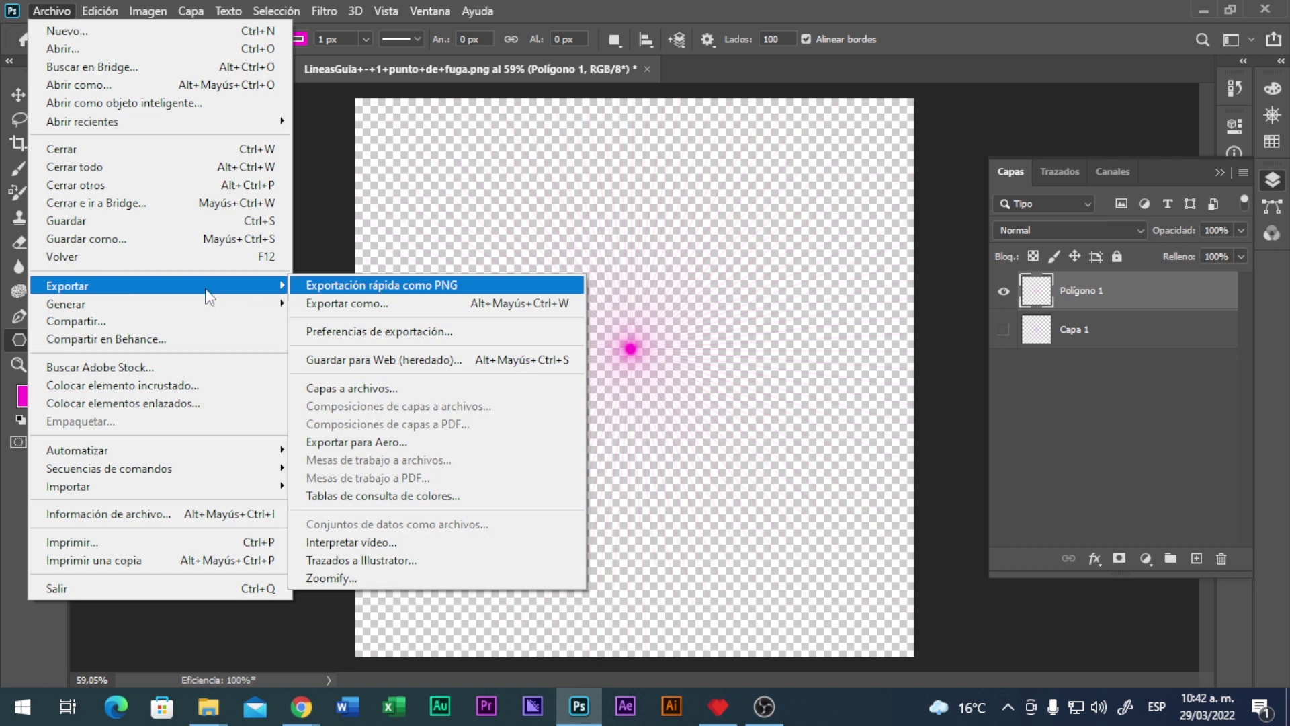
click(363, 307)
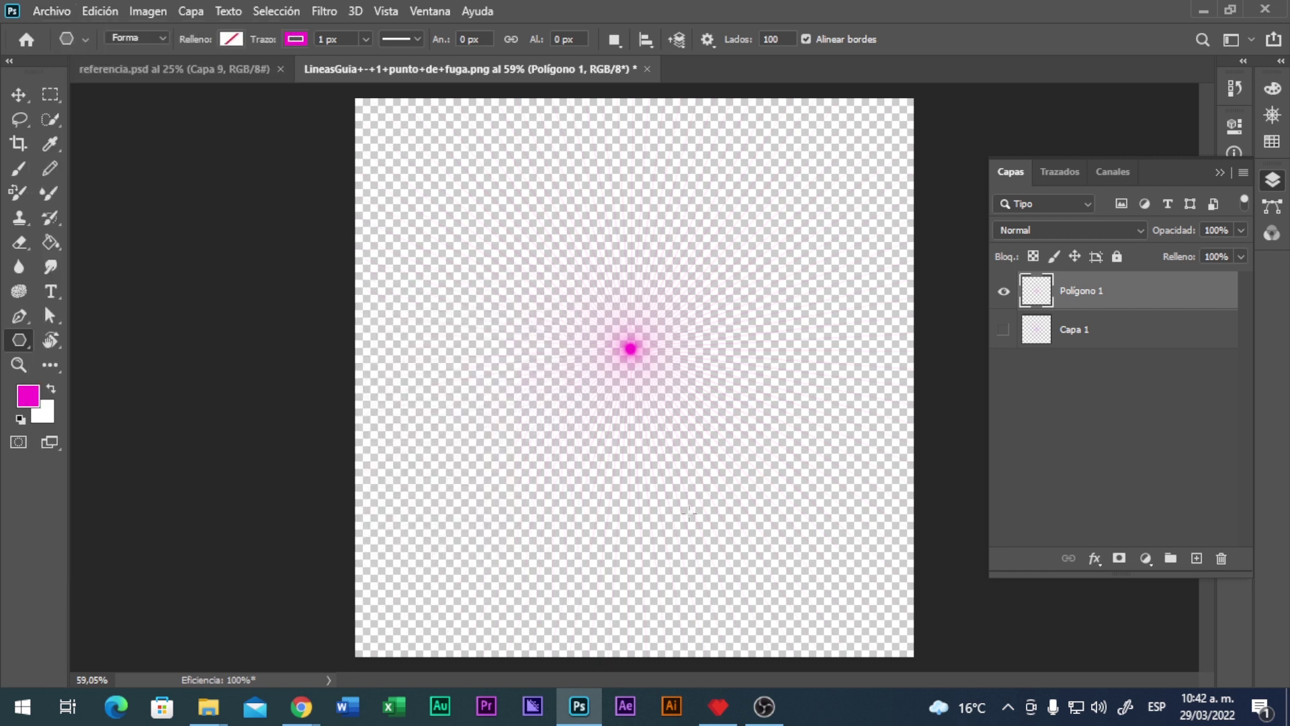
click(719, 706)
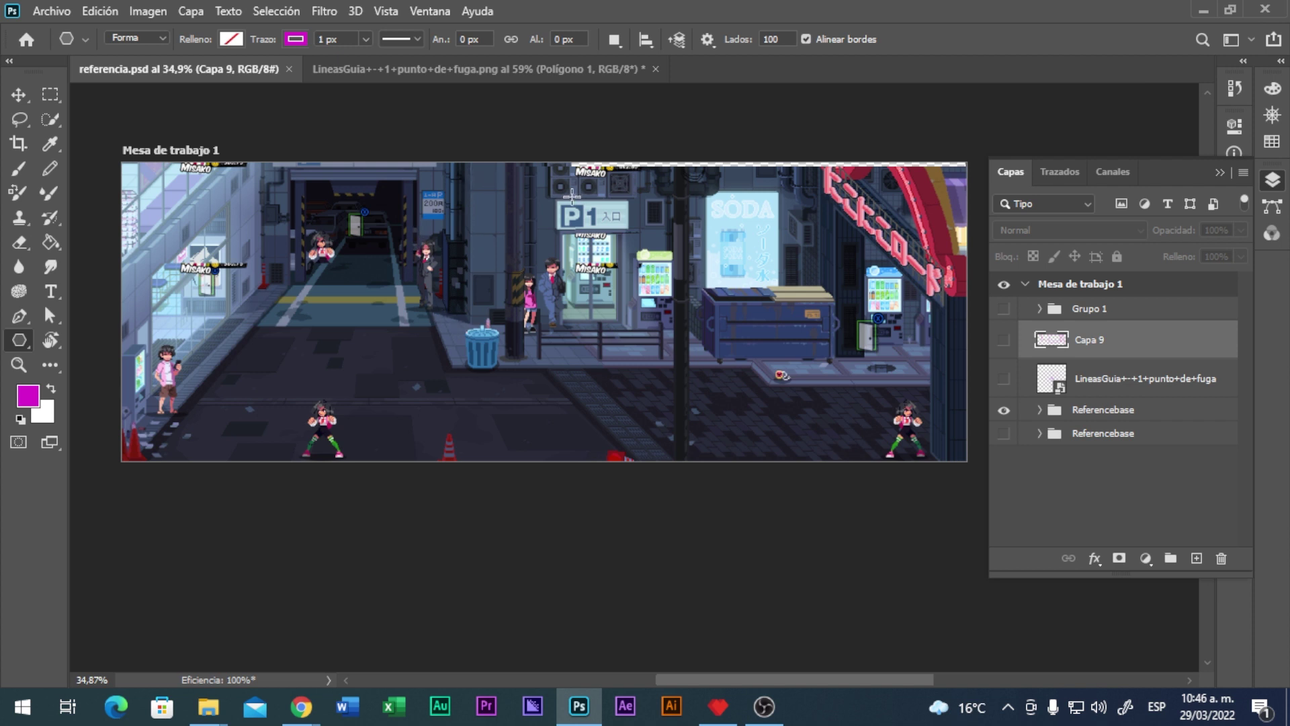
- Show the magenta outline layer Capa 9 without the Referencebase group and examine the scene's main structural lines
scroll(574, 210, up, 1)
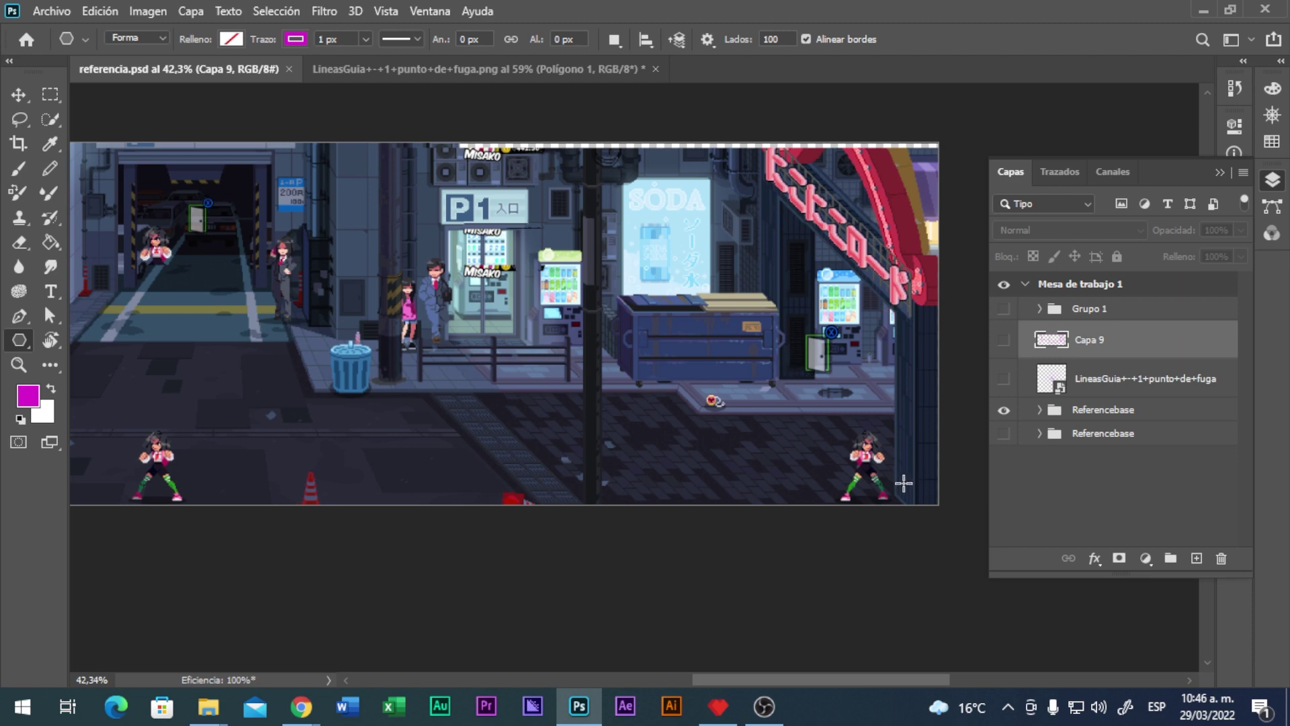
click(1004, 340)
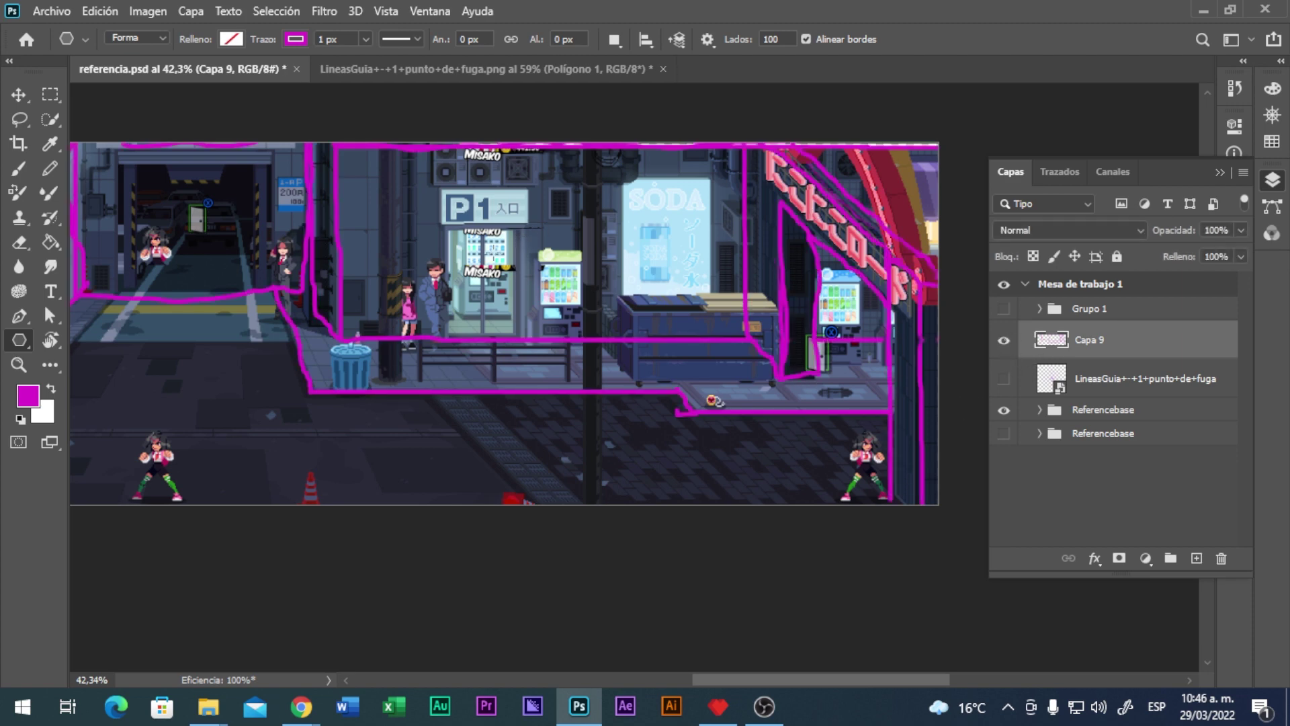
scroll(531, 306, down, 2)
click(1004, 409)
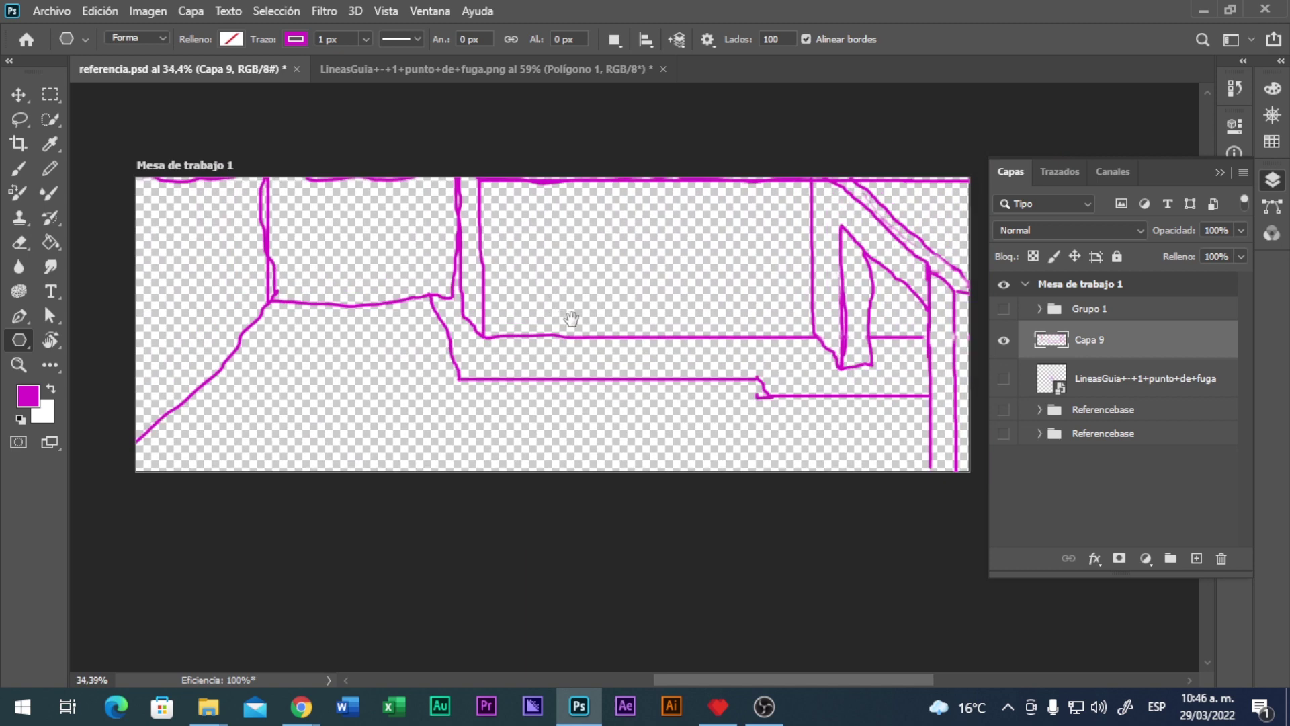
drag(572, 318, 558, 316)
click(1218, 173)
scroll(658, 289, up, 1)
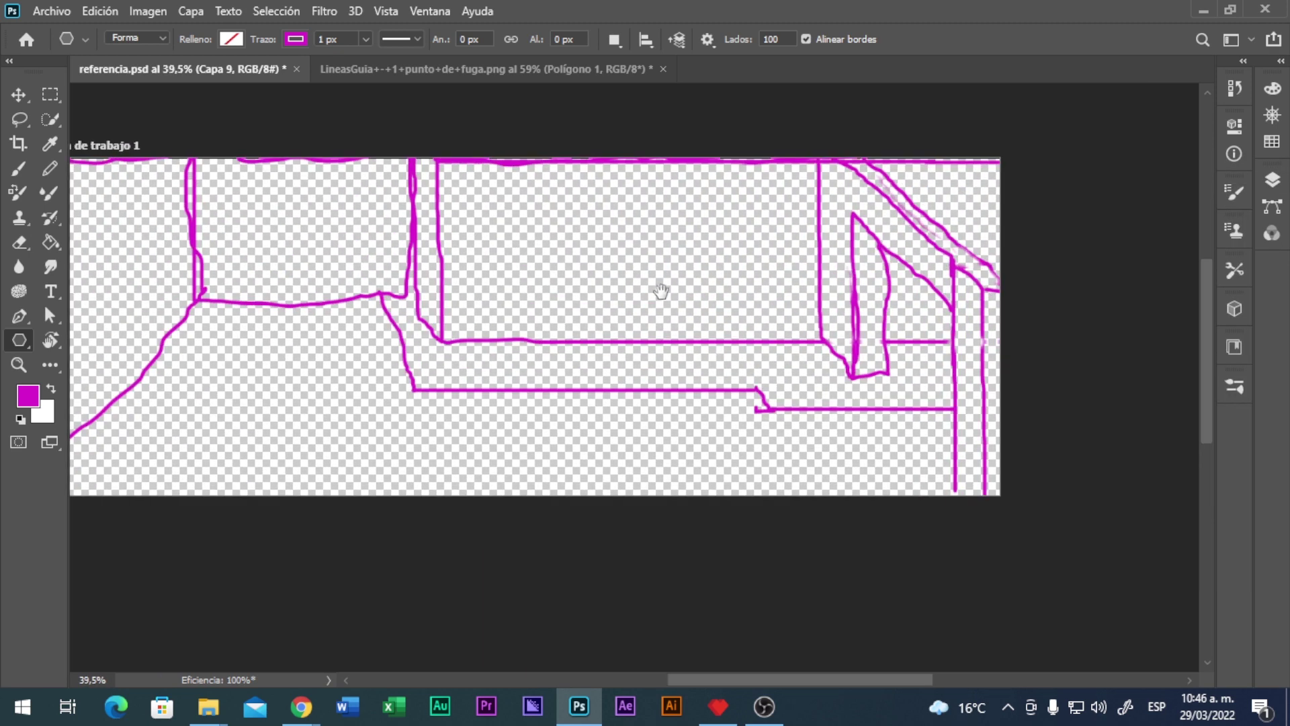
drag(677, 293, 761, 293)
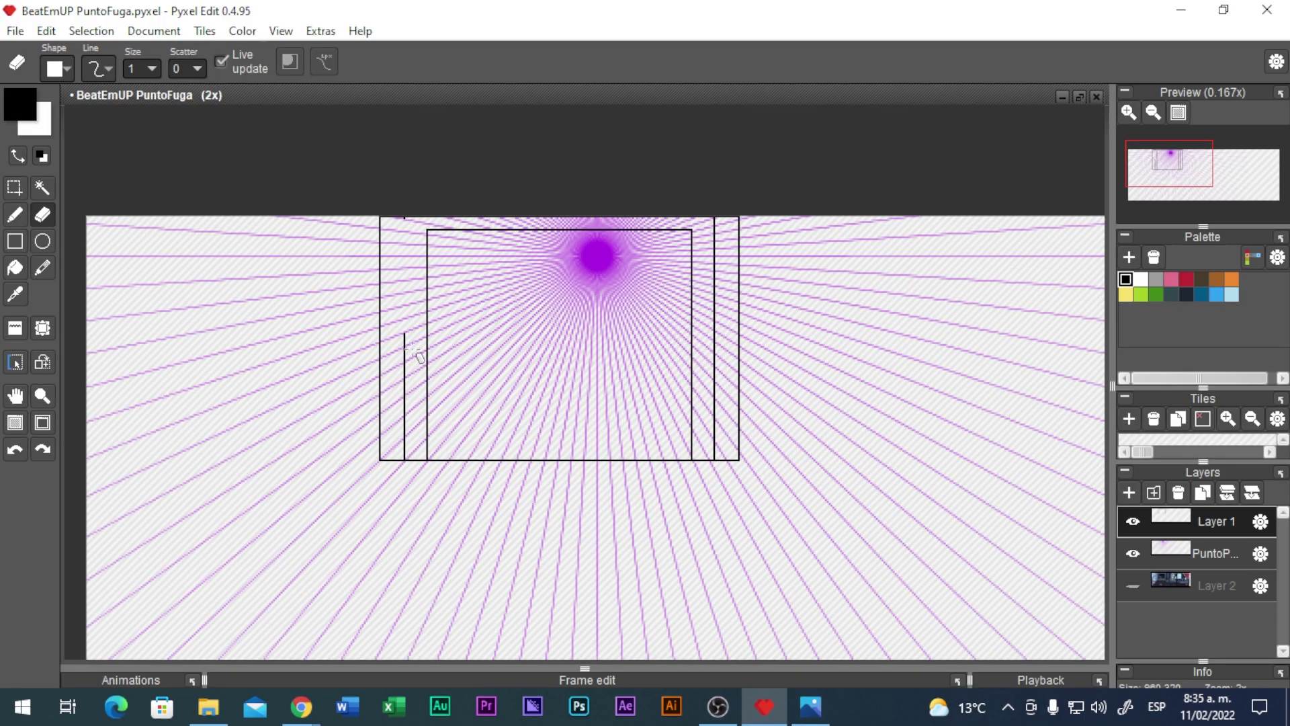
- In the BeatEmUP PuntoFuga drawing, remove the extra inner vertical line on each side of the garage frame
scroll(384, 368, up, 1)
scroll(839, 340, right, 2)
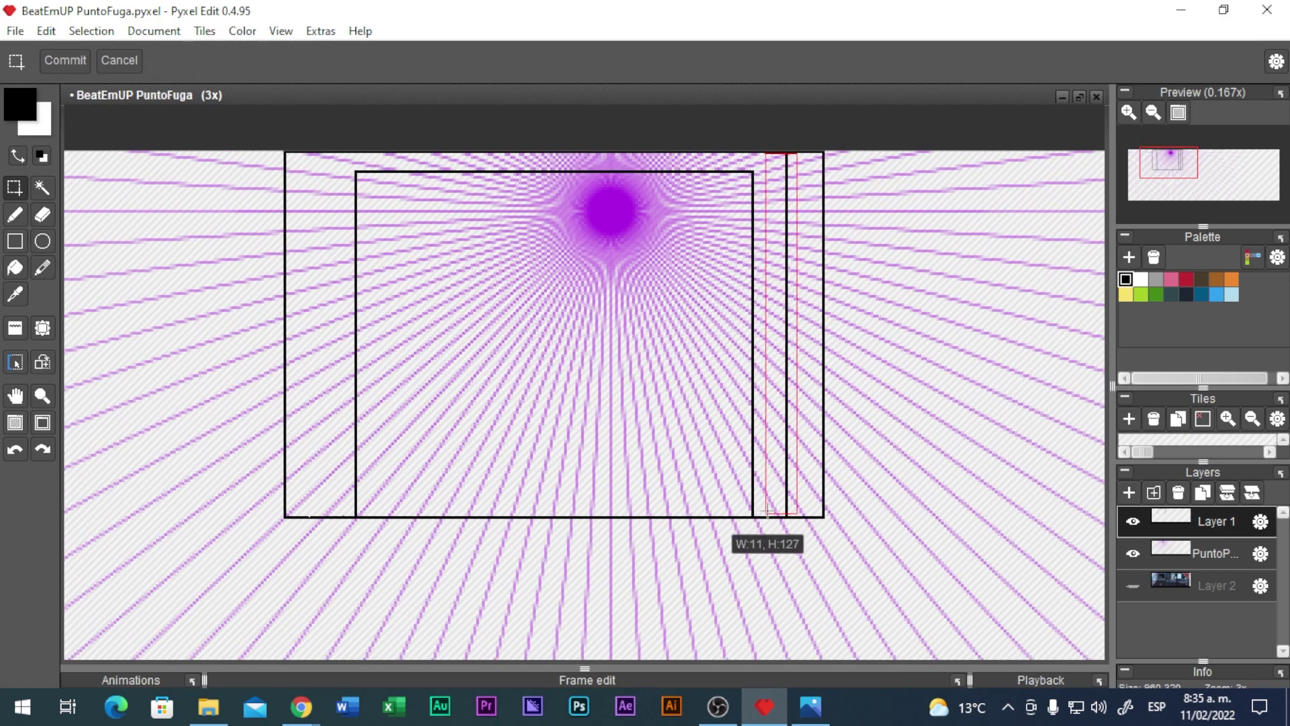
scroll(763, 531, up, 1)
scroll(697, 340, down, 1)
key(b)
scroll(531, 420, down, 1)
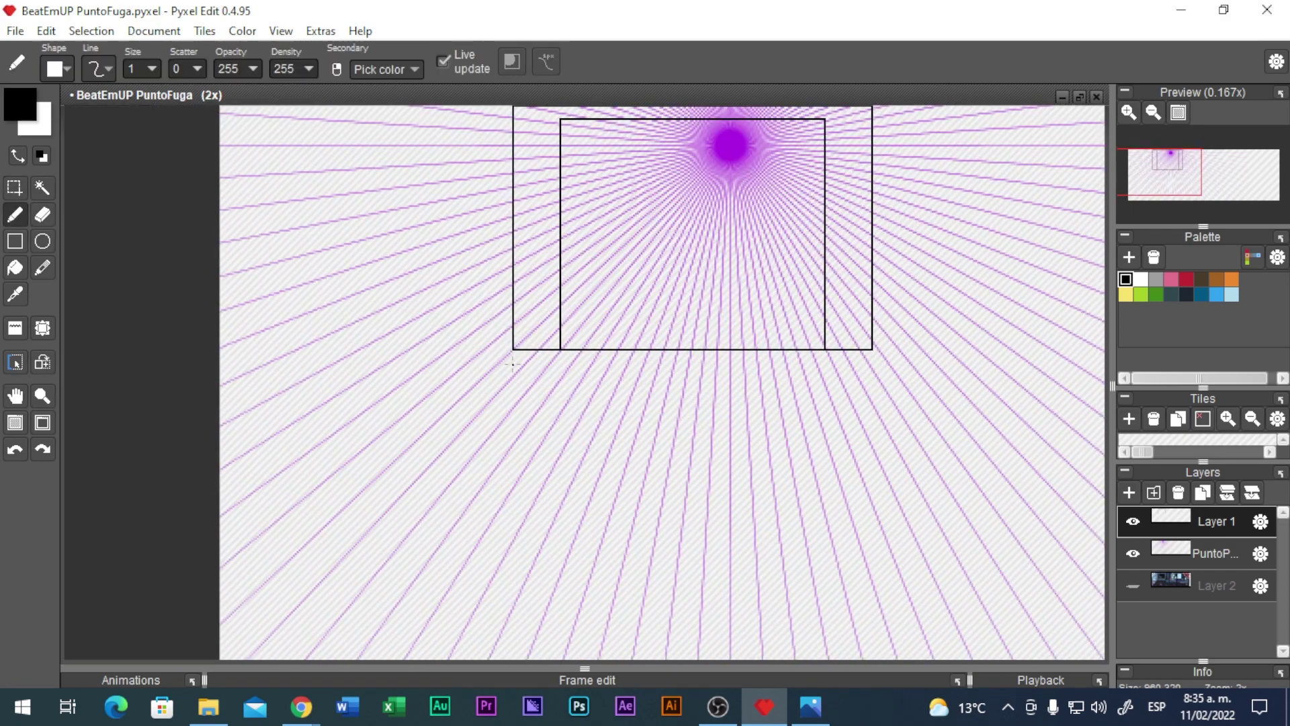
key(ctrl+z)
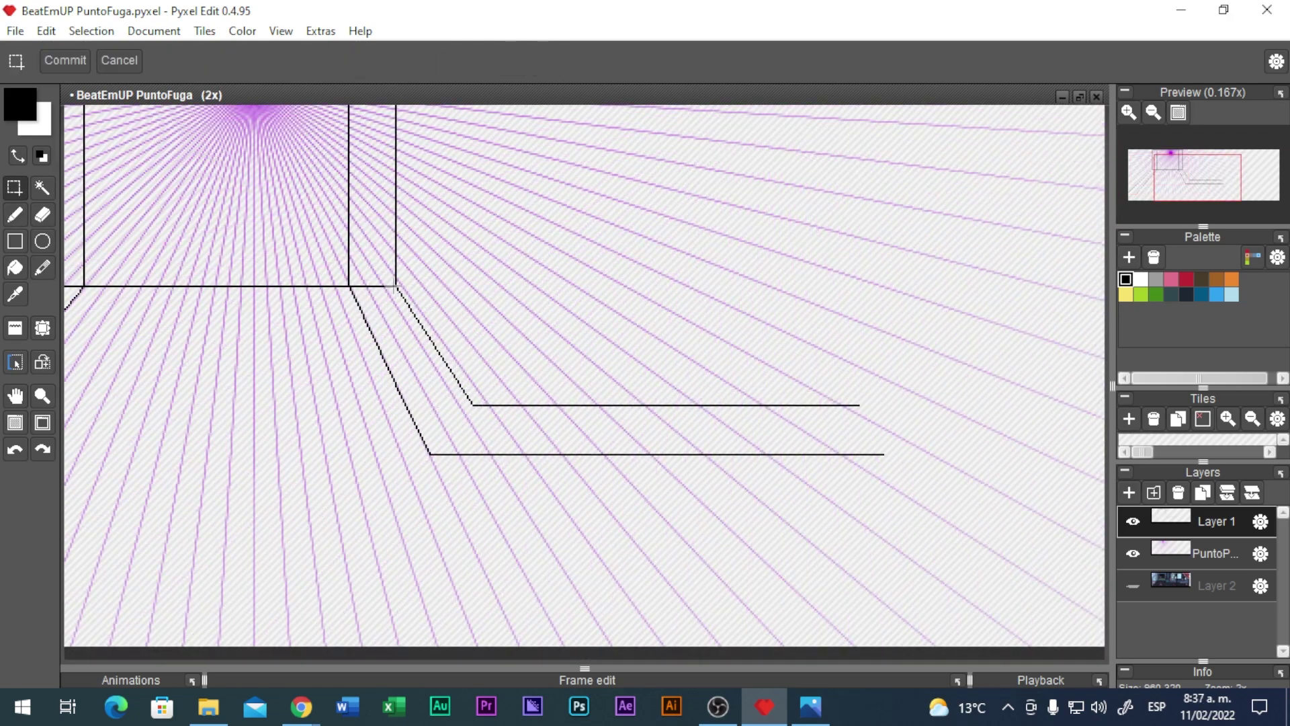
- Redraw the wall's base line as a diagonal from the garage frame's lower corner along a guide, continued by a long horizontal line
scroll(806, 351, up, 1)
key(e)
scroll(493, 404, down, 2)
key(b)
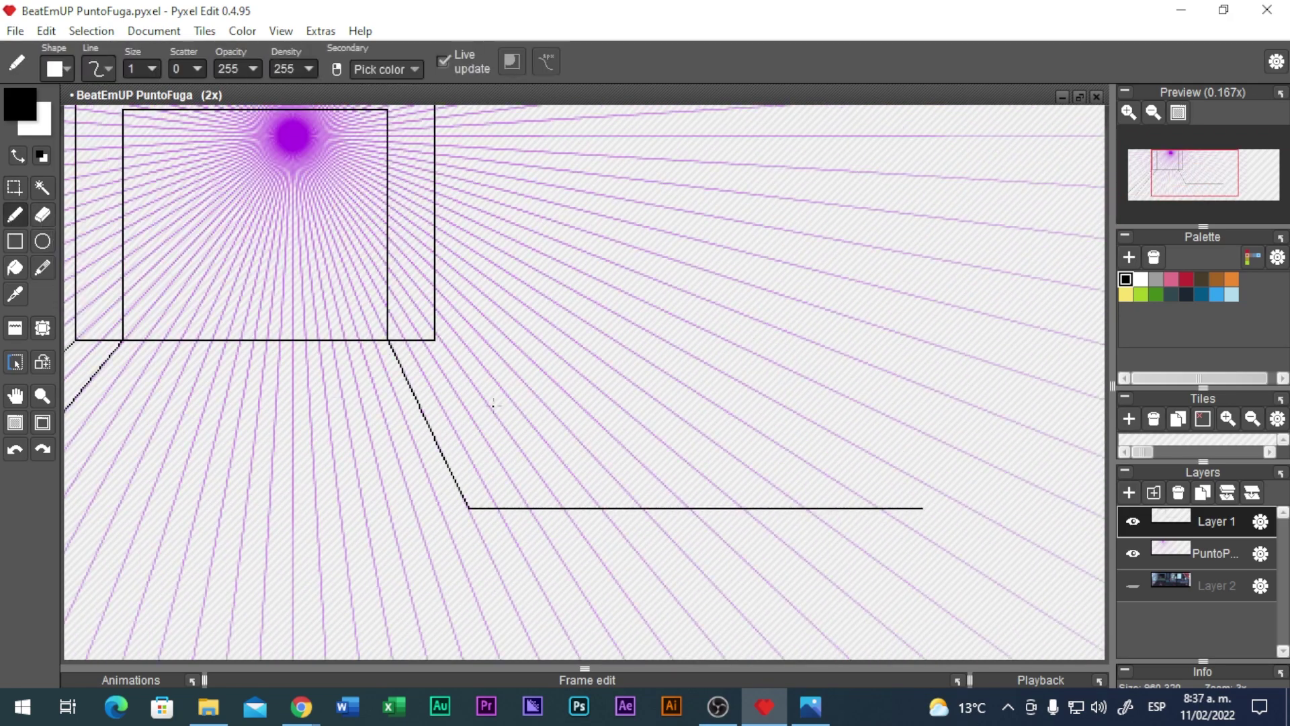
mouse_move(435, 342)
mouse_down()
mouse_move(490, 418)
mouse_move(483, 410)
mouse_up()
mouse_move(483, 410)
mouse_down()
mouse_move(821, 397)
mouse_move(835, 410)
mouse_up()
drag(224, 440, 625, 435)
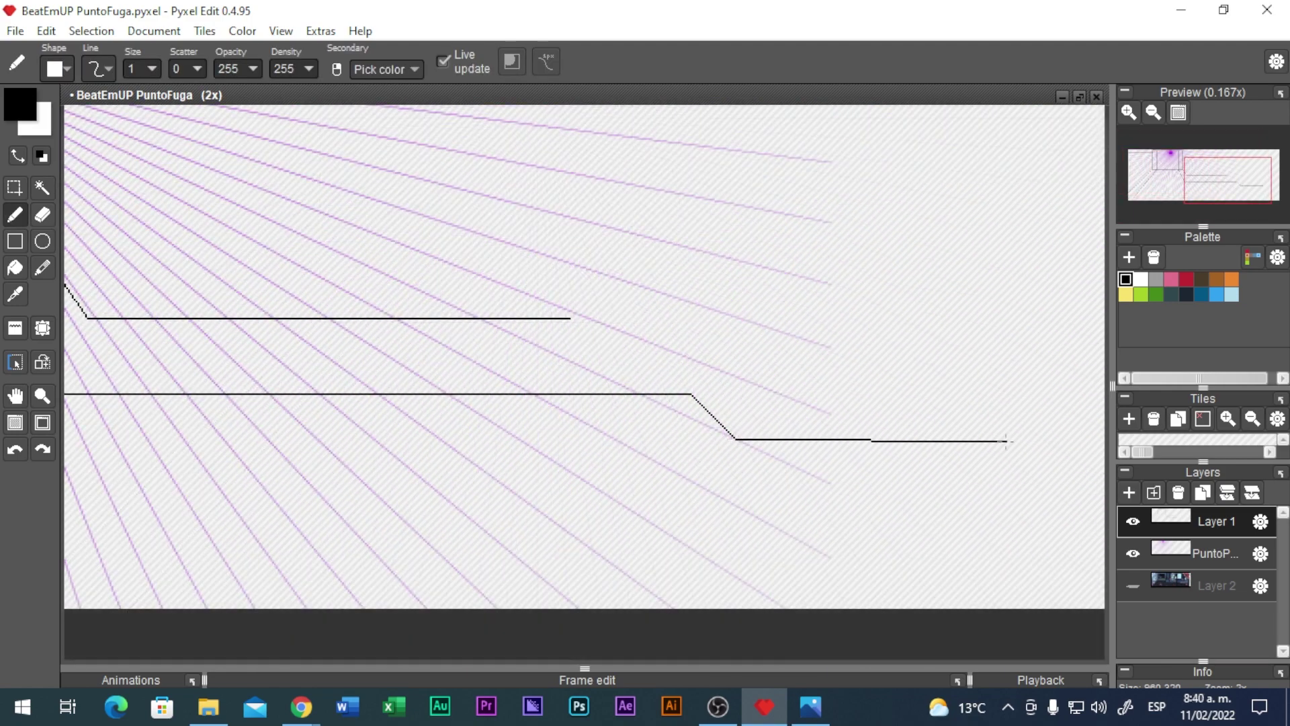
- Extend the lower pavement edge beyond its diagonal jog with a straight 1 px horizontal line
mouse_move(1006, 441)
mouse_down()
mouse_move(1076, 441)
mouse_move(884, 428)
mouse_up()
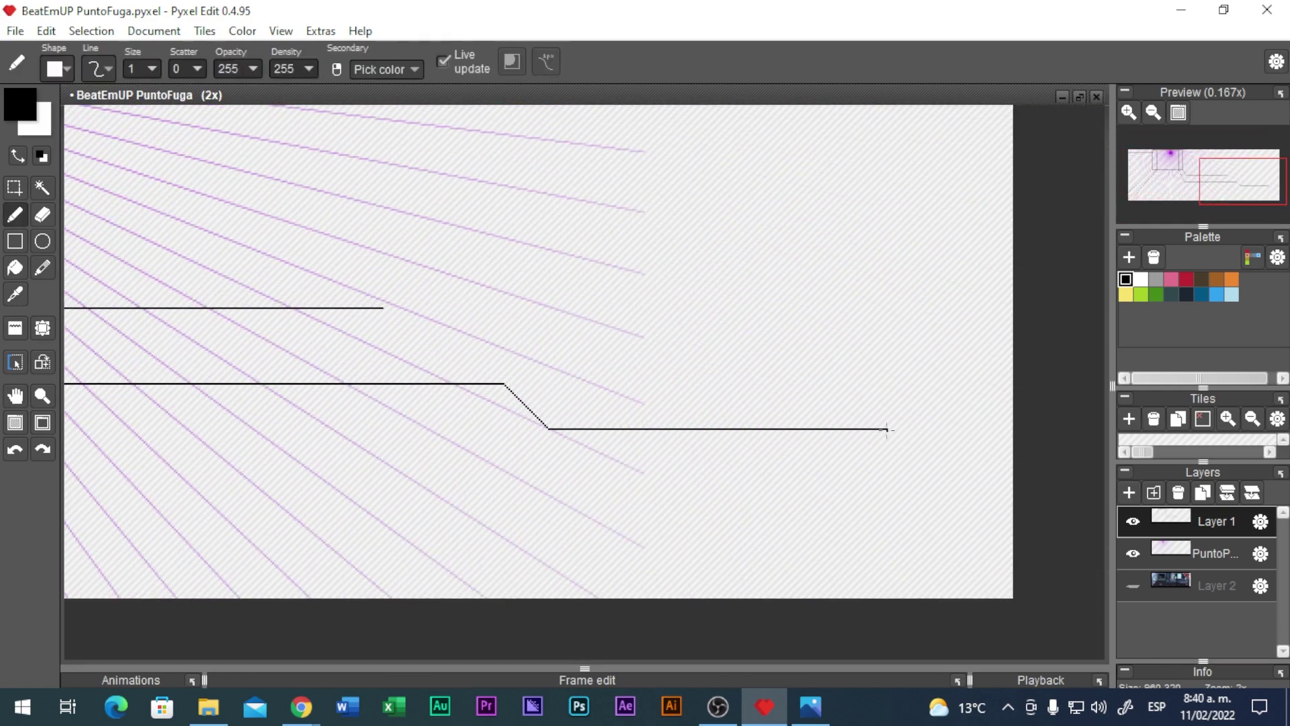
scroll(705, 361, down, 1)
scroll(451, 296, up, 1)
drag(660, 359, 698, 383)
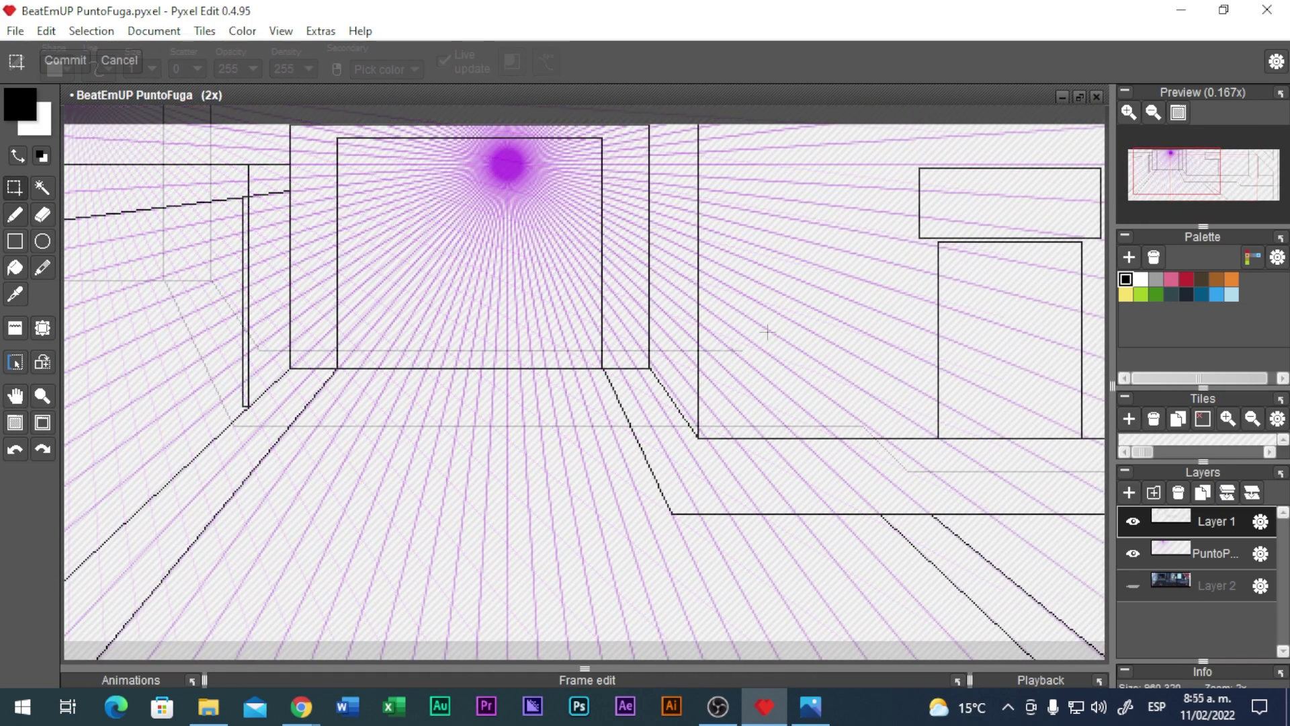
- Draw the dumpster as a perspective box against the wall beside the large pillar, with a rectangular front face and slanted side edges
scroll(584, 383, down, 1)
scroll(585, 383, up, 1)
click(15, 216)
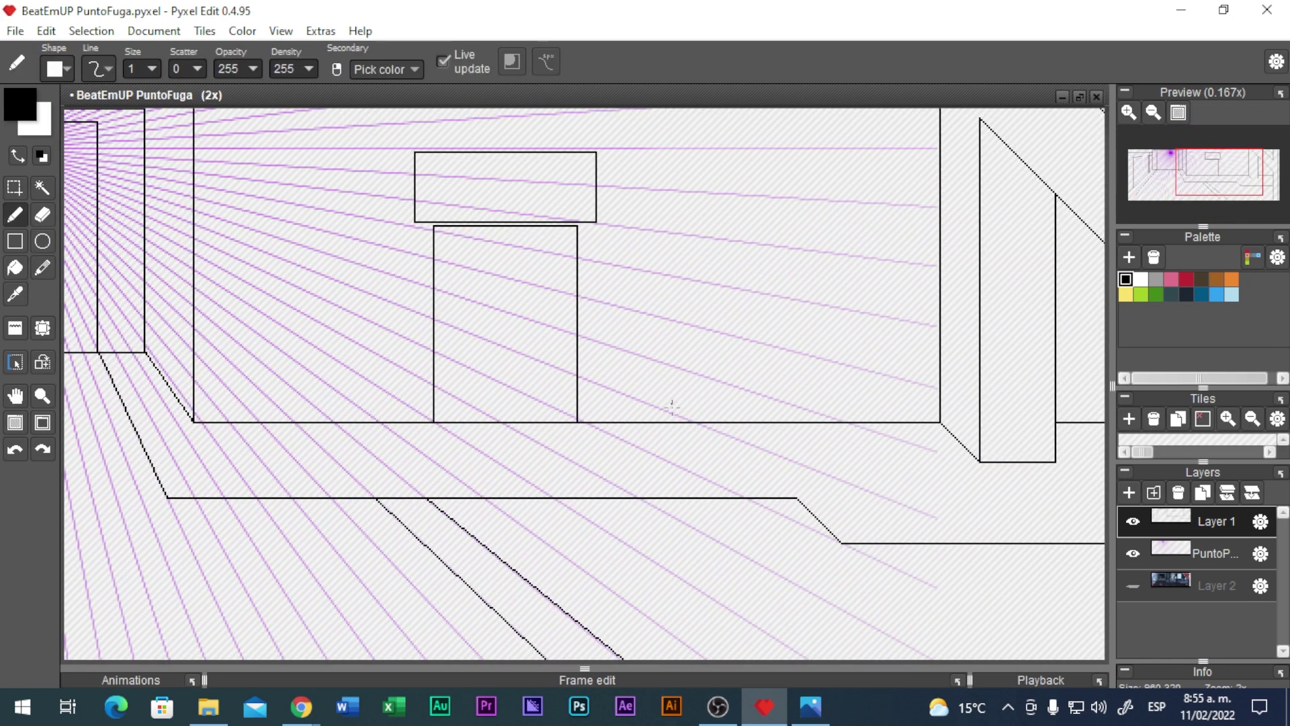
mouse_move(696, 444)
mouse_down()
mouse_move(957, 444)
mouse_move(712, 444)
mouse_move(696, 391)
mouse_move(963, 388)
mouse_up()
scroll(963, 445, up, 1)
drag(960, 437, 960, 328)
drag(427, 327, 393, 289)
drag(380, 390, 383, 282)
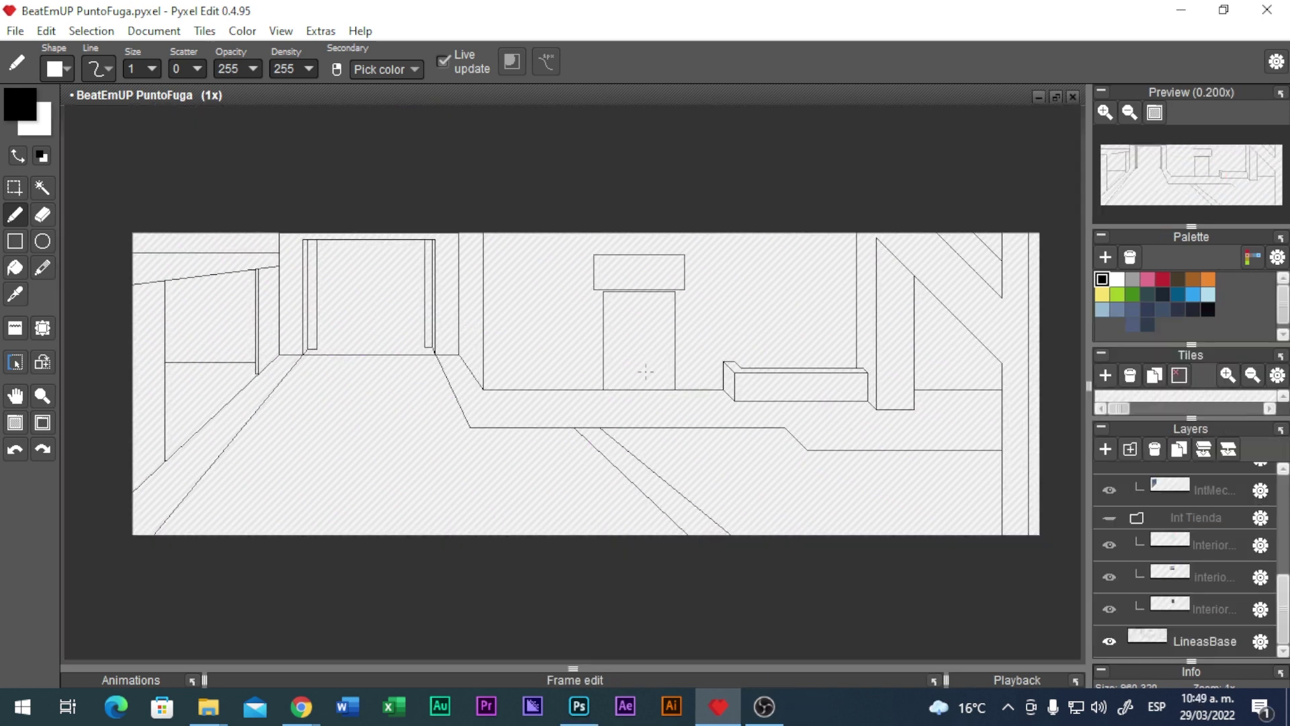
- Examine the LineasBase drawing from the garage entrance across the shop door to the dumpster and the end pillar
key(h)
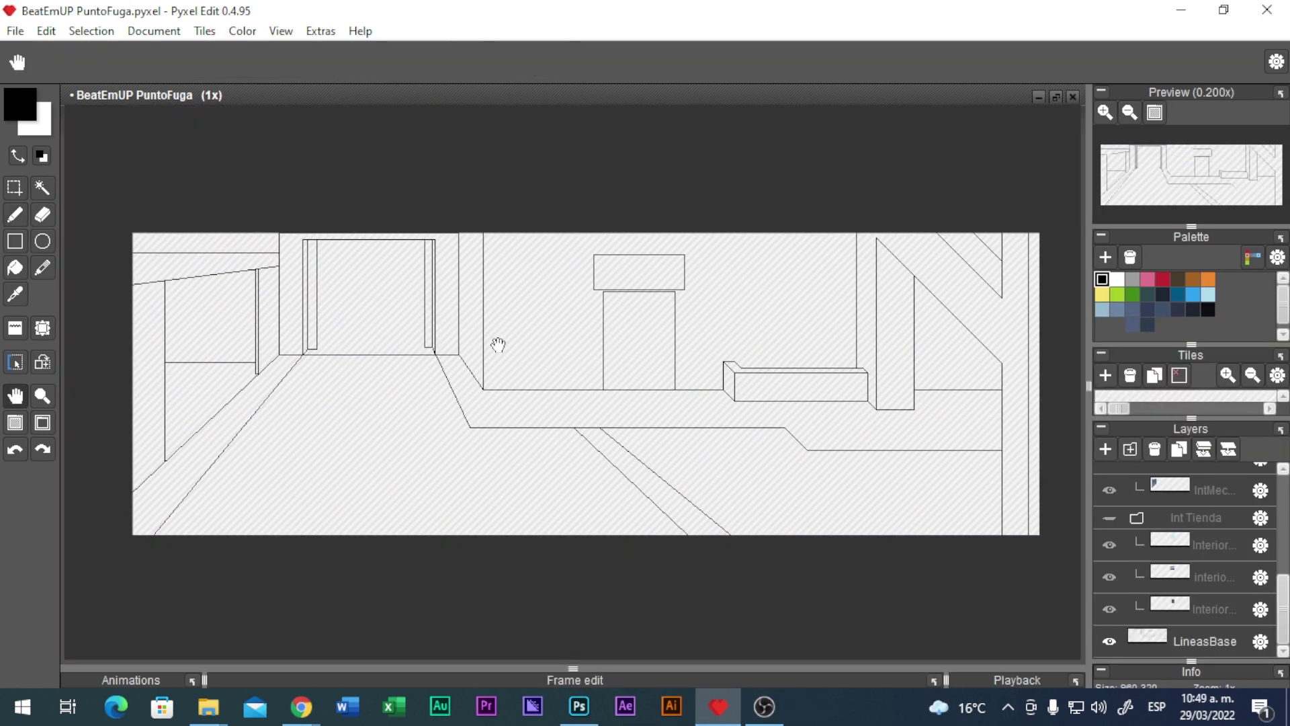
drag(496, 346, 523, 370)
scroll(504, 349, up, 1)
key(b)
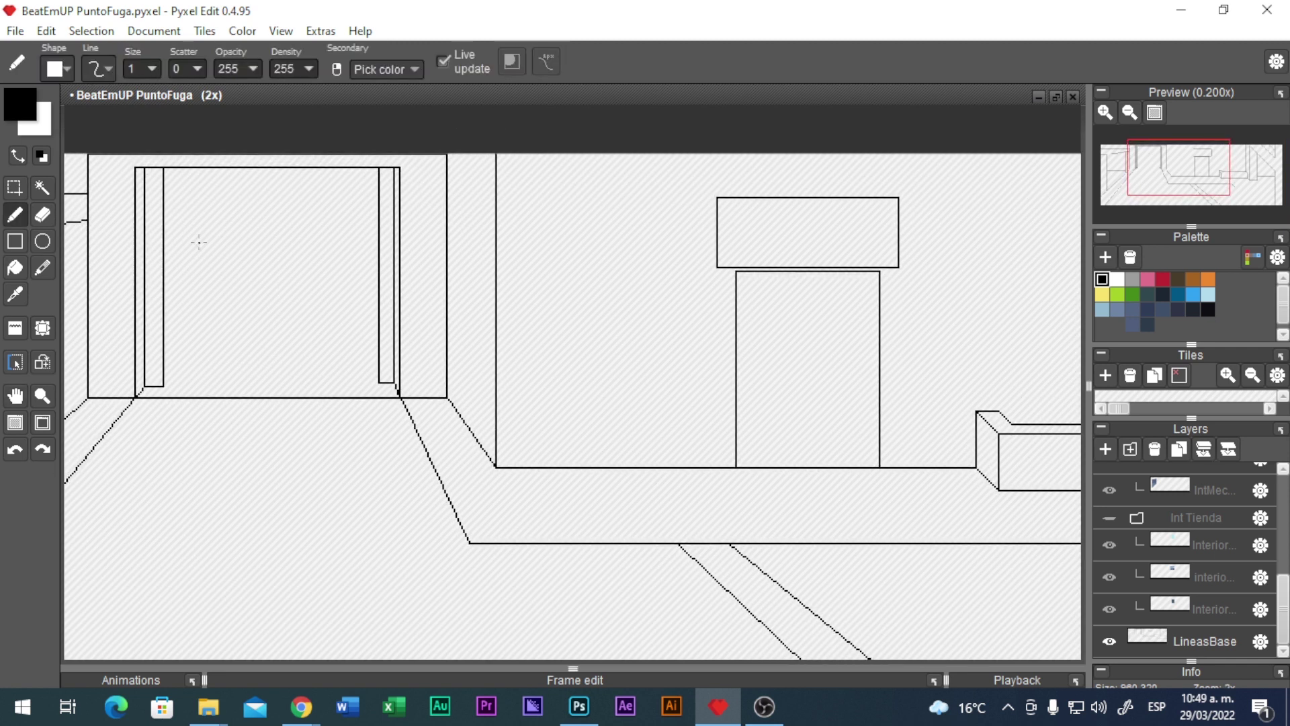
drag(224, 254, 252, 255)
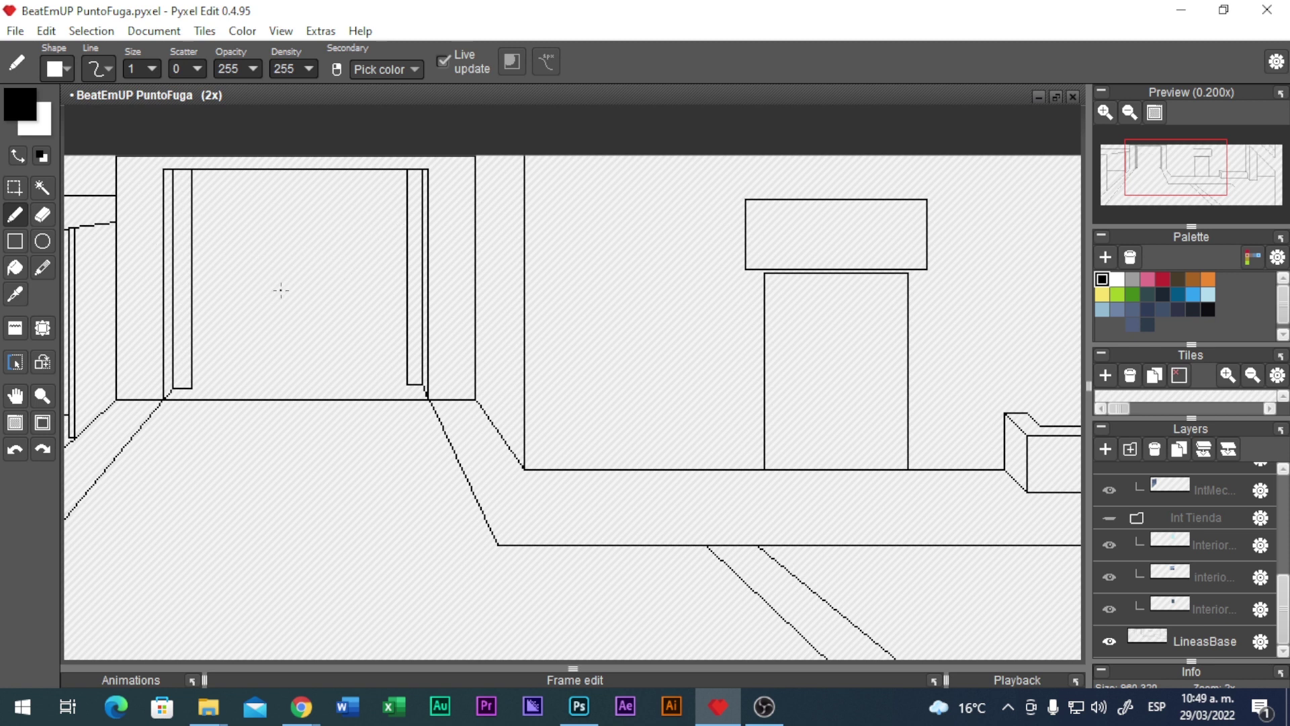
drag(552, 333, 388, 343)
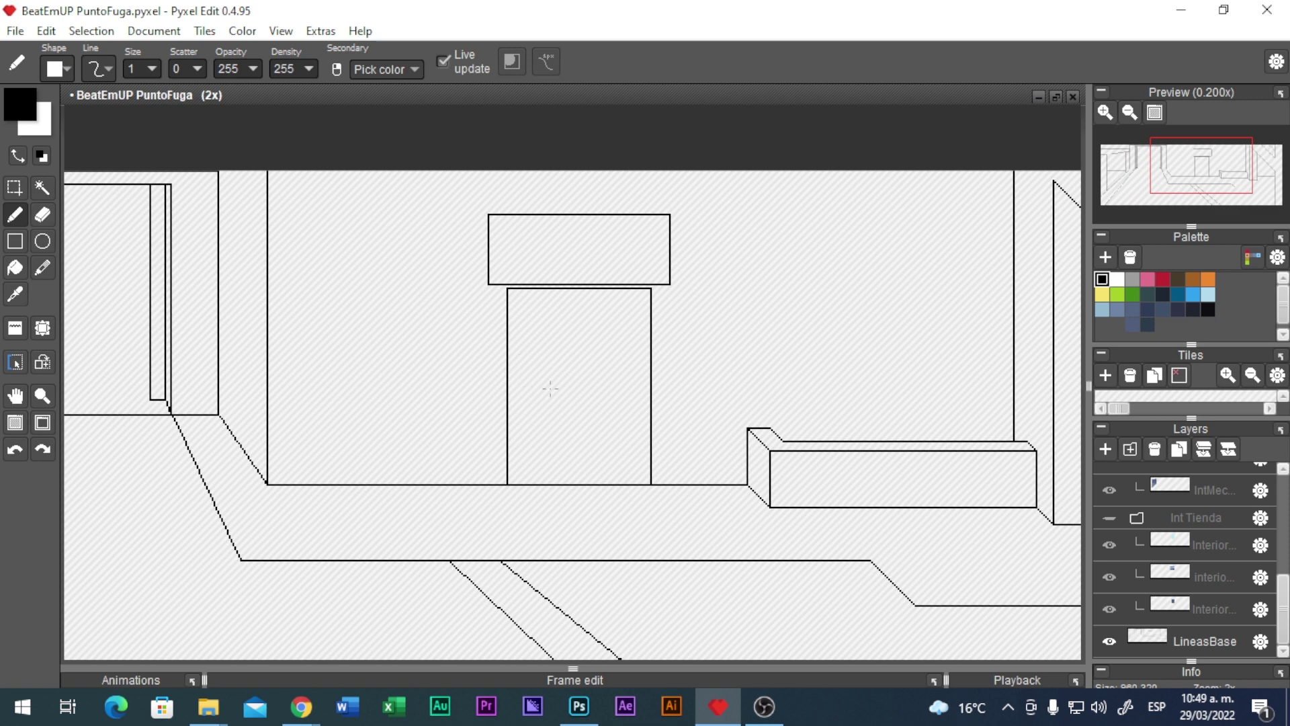
key(space)
drag(813, 375, 467, 314)
drag(760, 348, 756, 347)
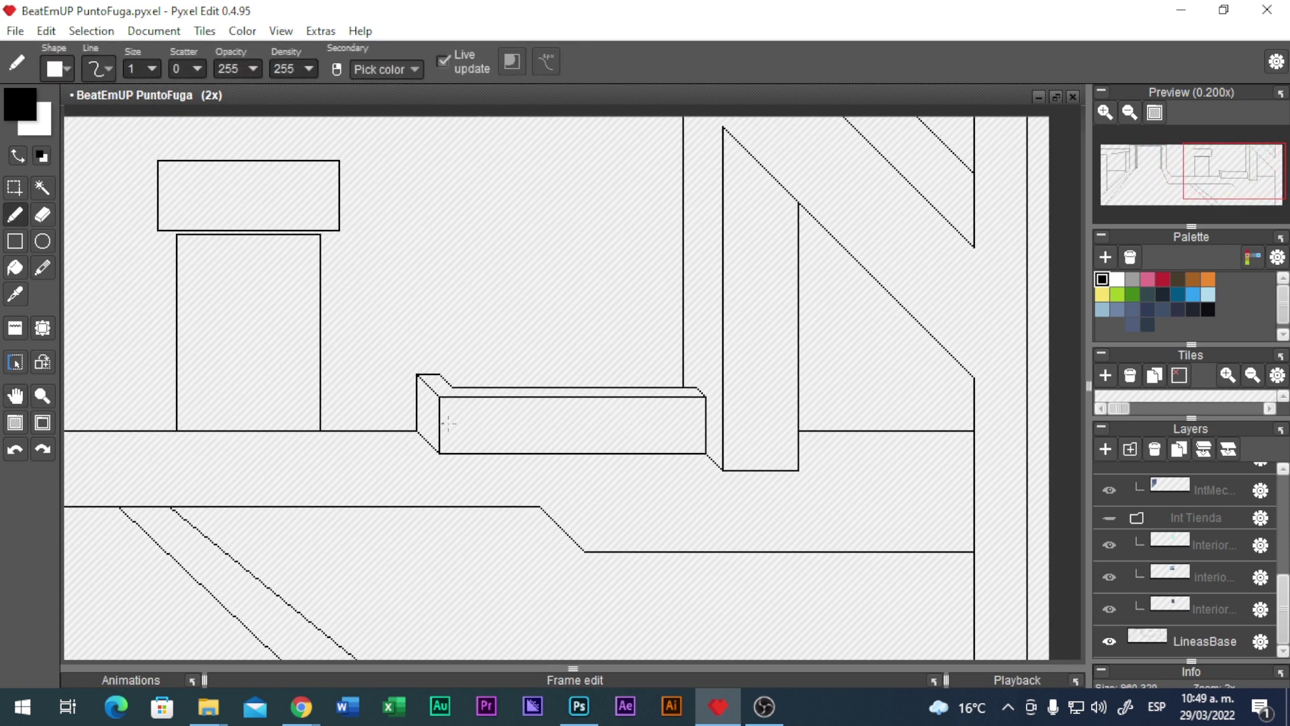
- Compare the shopfront and pavement lines beside the garage with the same area of the reference scene in Photoshop
click(579, 706)
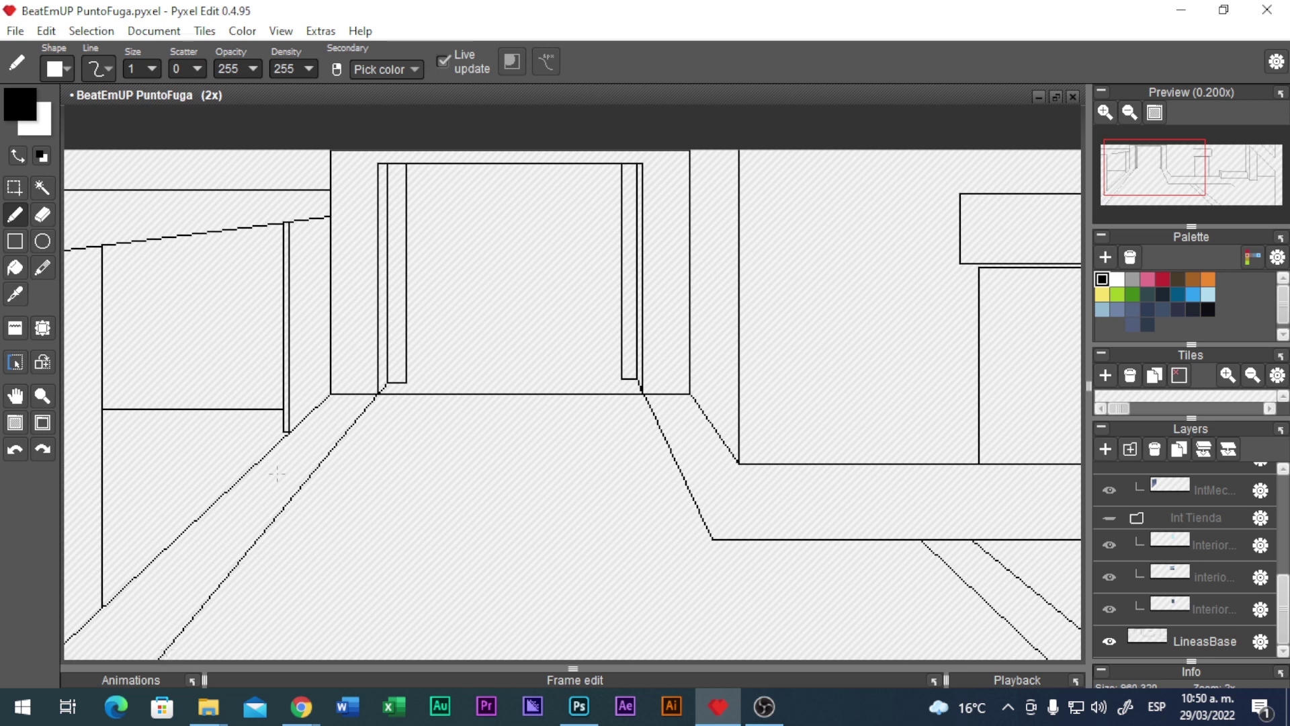
drag(332, 360, 426, 359)
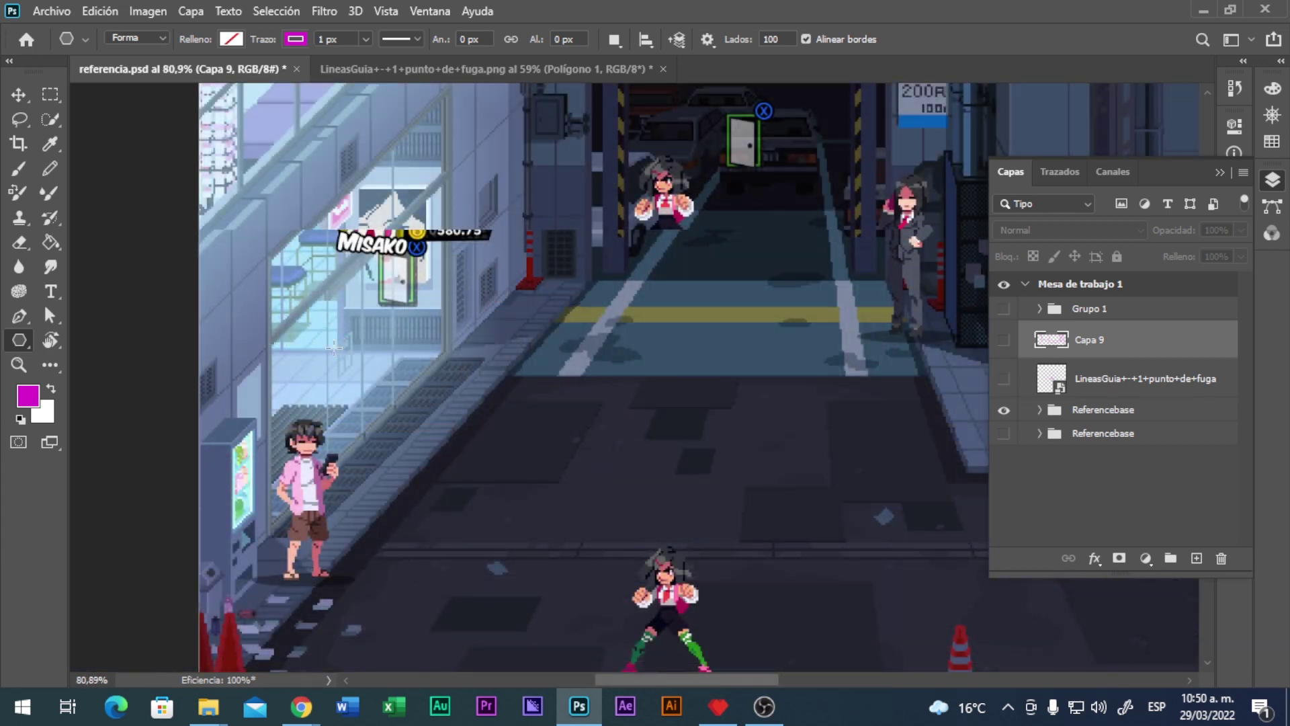
scroll(292, 371, up, 1)
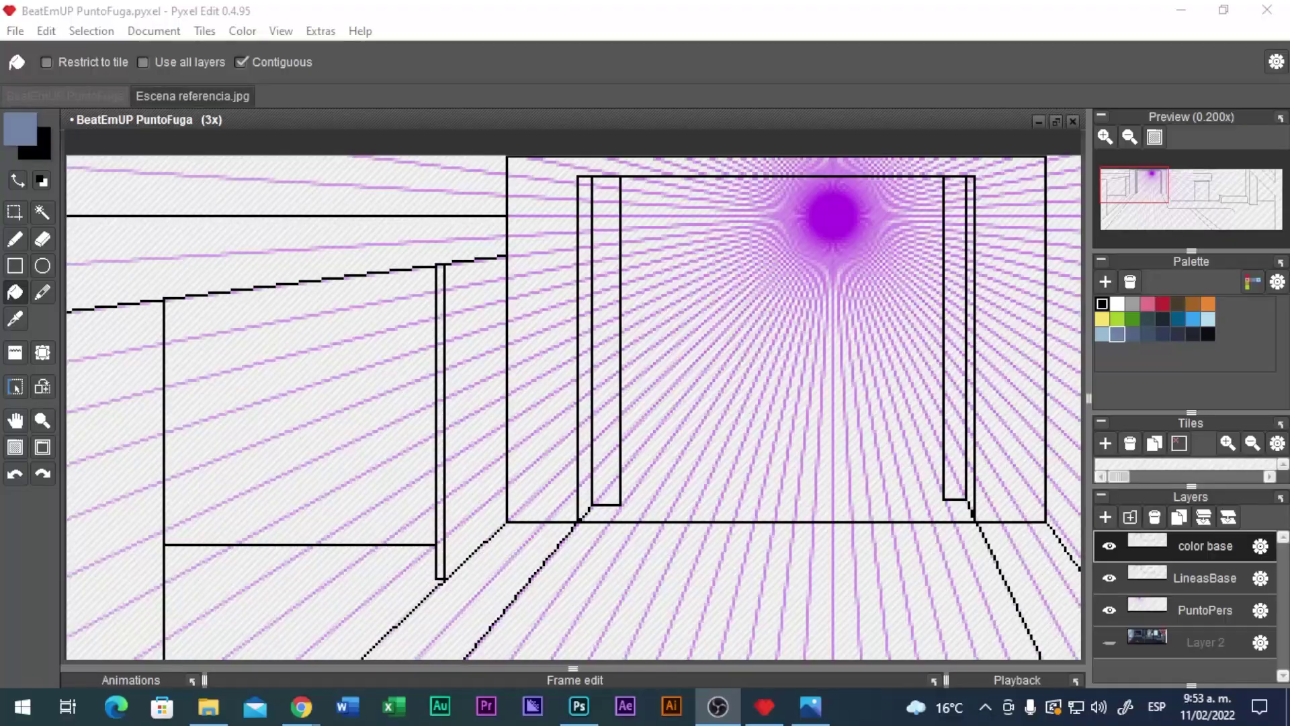
- Fill the shopfront wall sections around the window on the color base layer with greyish light blue
click(501, 380)
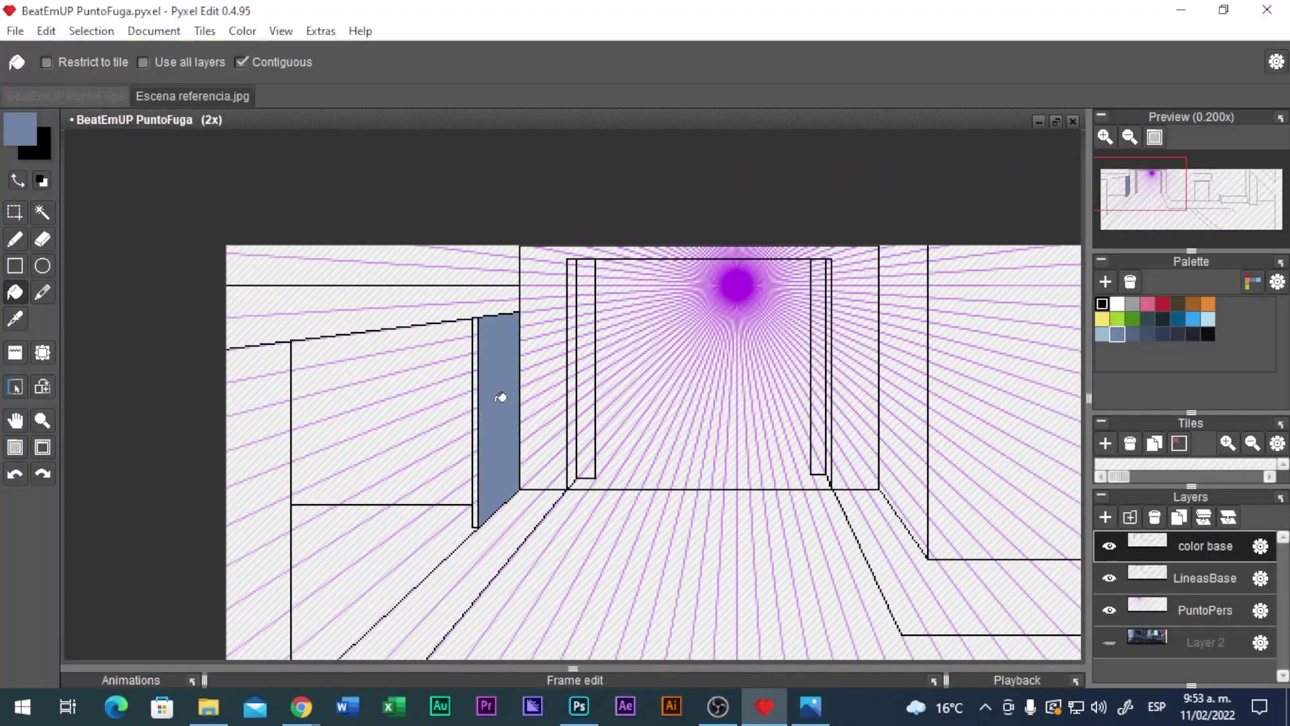
click(336, 268)
drag(323, 353, 487, 245)
click(302, 376)
drag(583, 403, 376, 556)
- Fill the garage entrance frame with dark slate blue, checking the tone against the Escena referencia image
click(1133, 334)
click(531, 404)
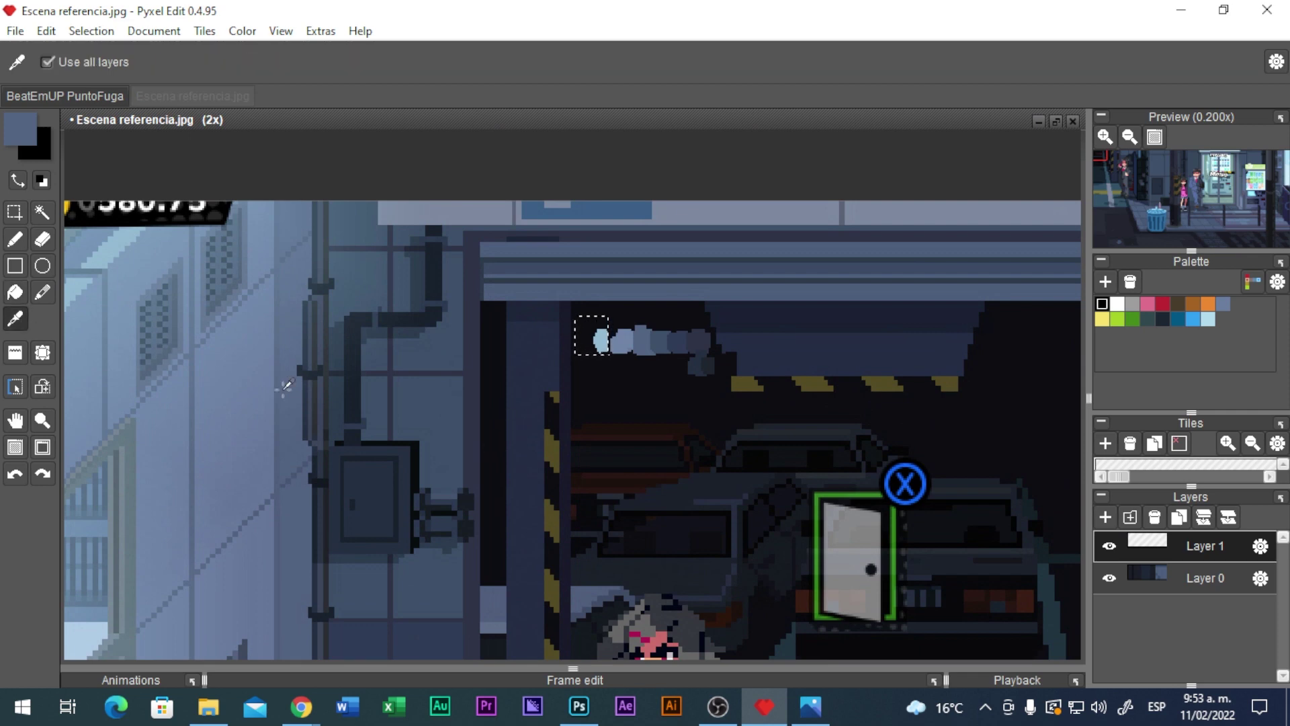
key(b)
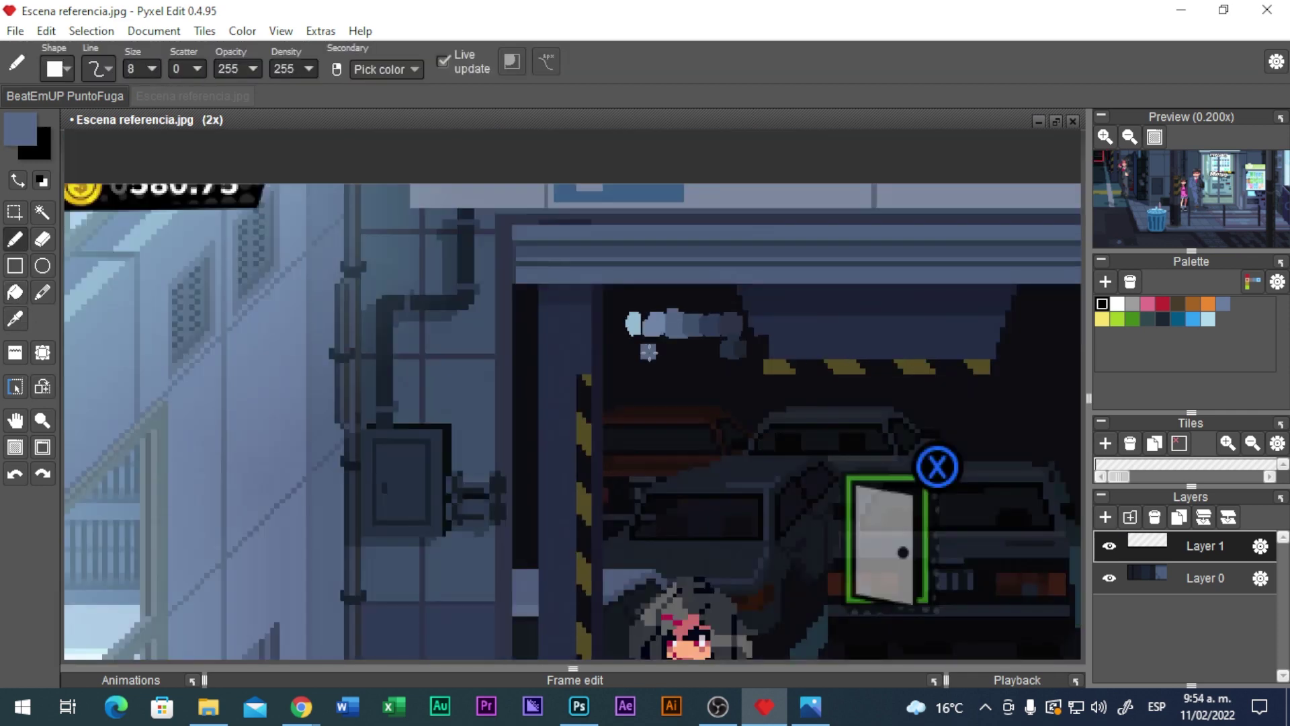
key(ctrl+Tab)
scroll(522, 411, up, 1)
mouse_move(619, 425)
mouse_down()
mouse_move(639, 411)
mouse_move(662, 447)
mouse_up()
click(1148, 334)
click(16, 211)
key(Delete)
key(f)
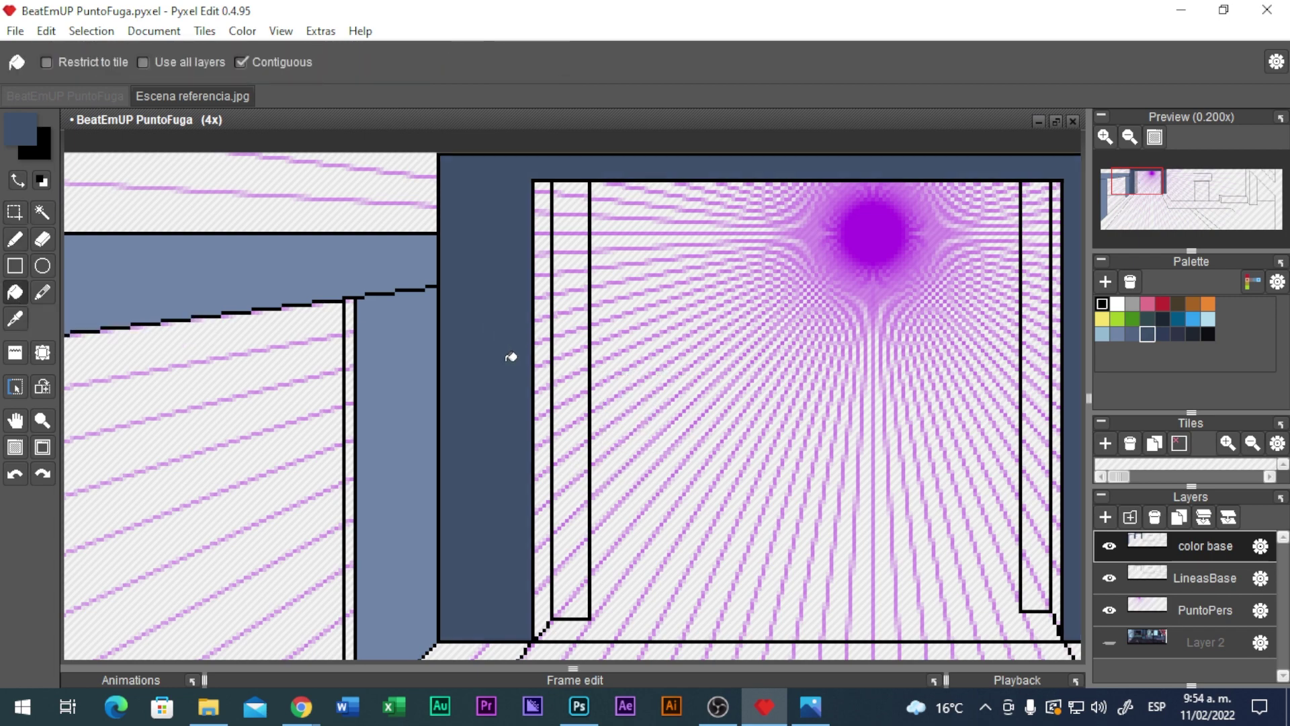
- Draw 1 px dark panel lines on the garage frame's pillar beside the shopfront, one vertical down its middle crossed by horizontal divisions
scroll(601, 421, down, 2)
scroll(531, 412, left, 2)
key(b)
right_click(461, 403)
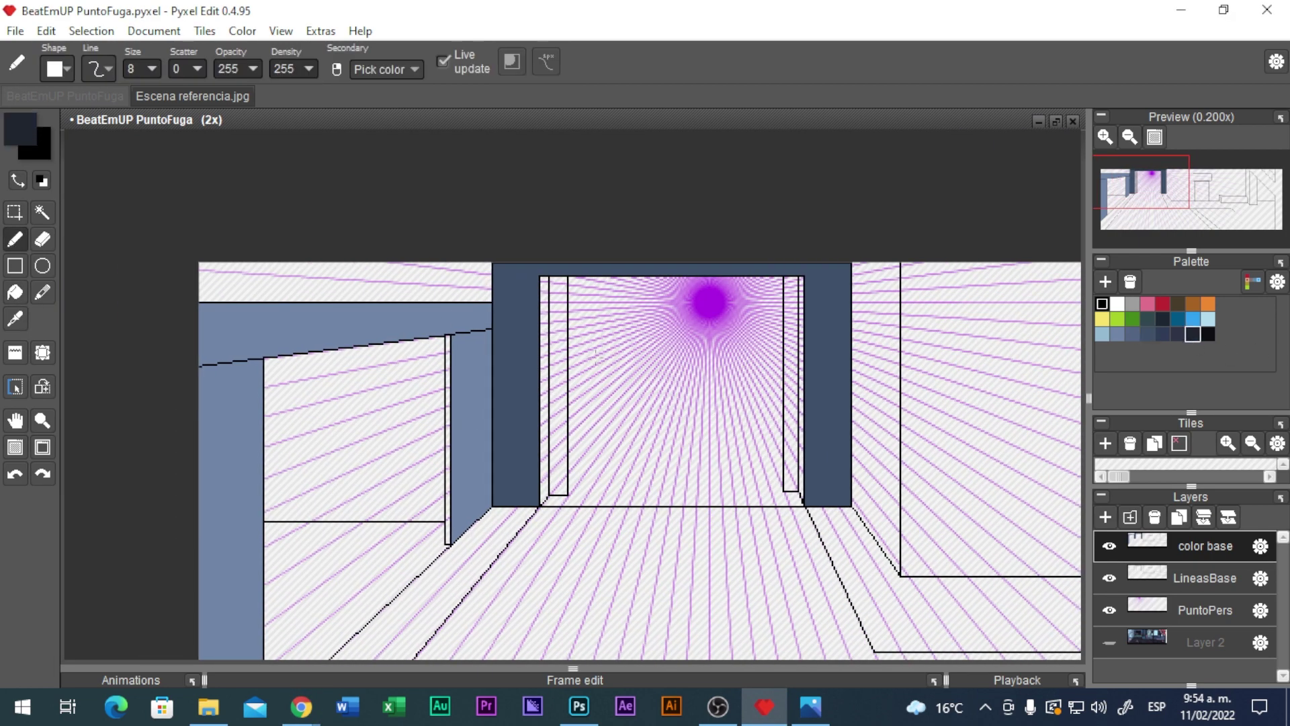
scroll(502, 379, up, 1)
drag(524, 203, 525, 570)
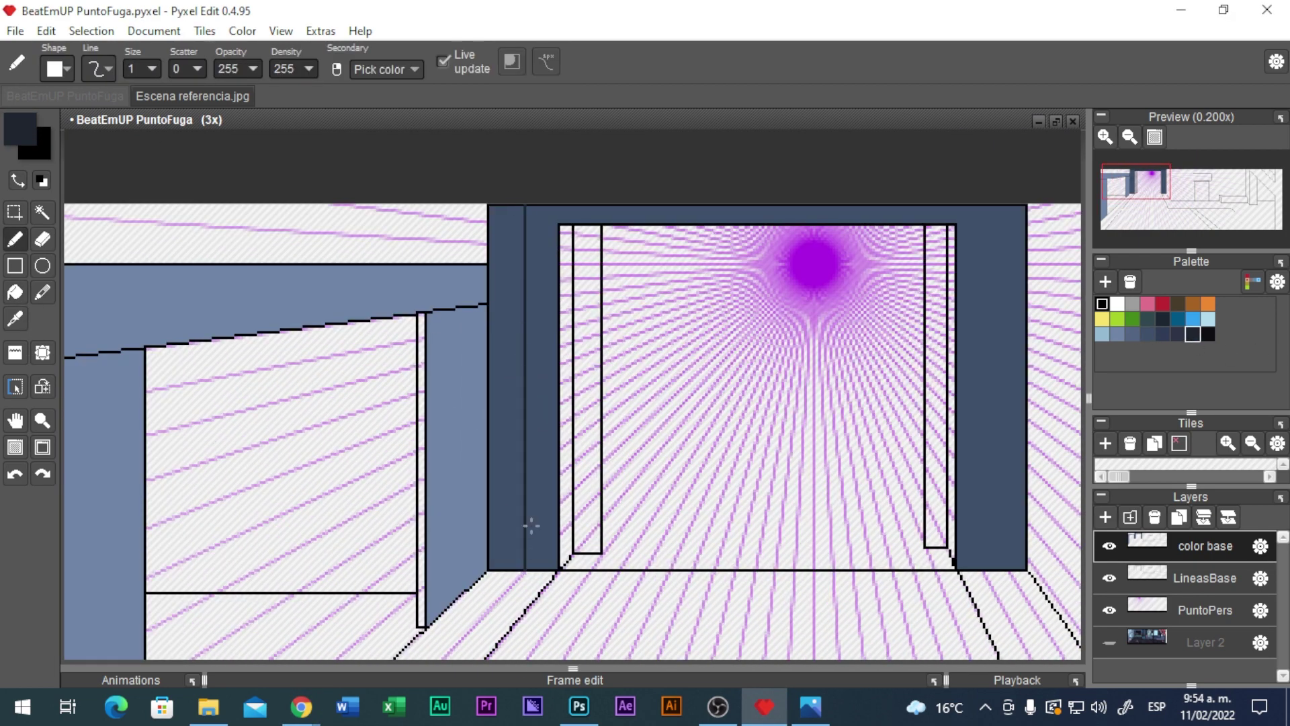
scroll(533, 375, up, 1)
scroll(563, 425, up, 1)
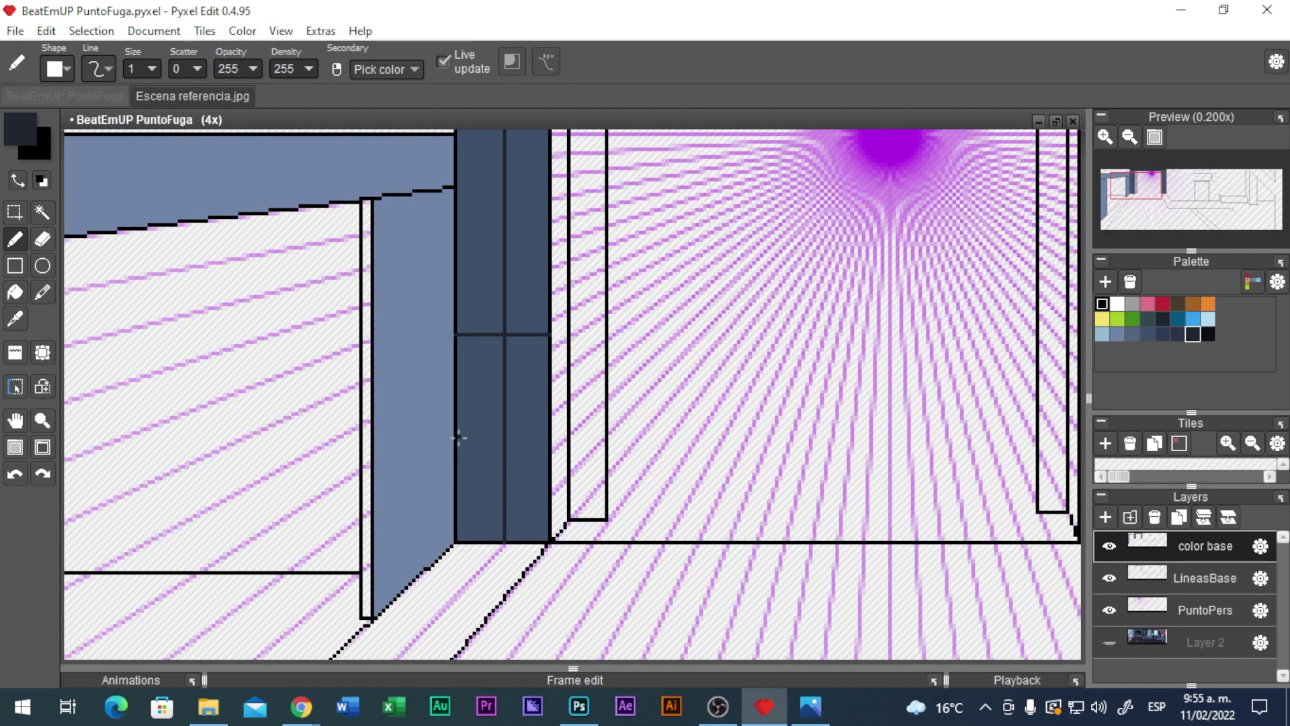
drag(452, 436, 553, 438)
scroll(536, 225, down, 1)
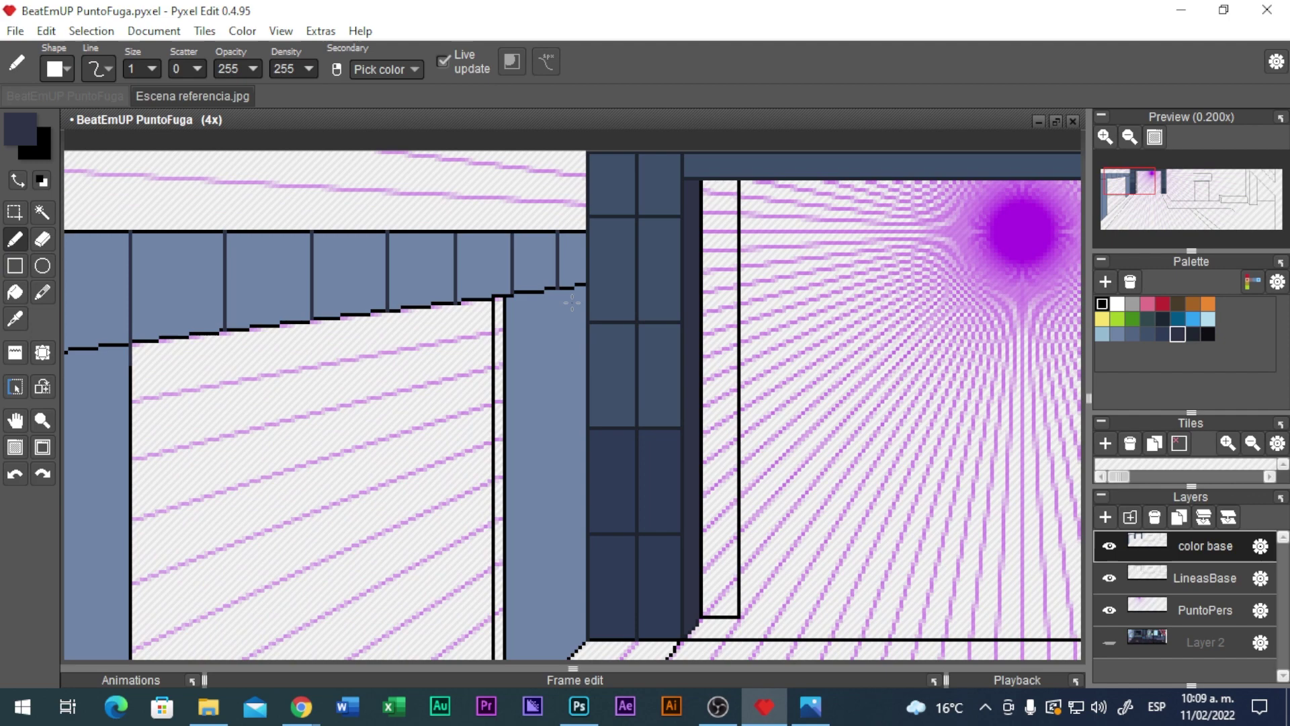
- Draw a 1 px dark vertical panel line down the shopfront wall strip beside the garage frame and touch up the lintel divisions in wall blue
drag(560, 289, 558, 649)
scroll(505, 186, down, 1)
scroll(505, 187, up, 1)
alt+click(525, 203)
scroll(658, 298, down, 1)
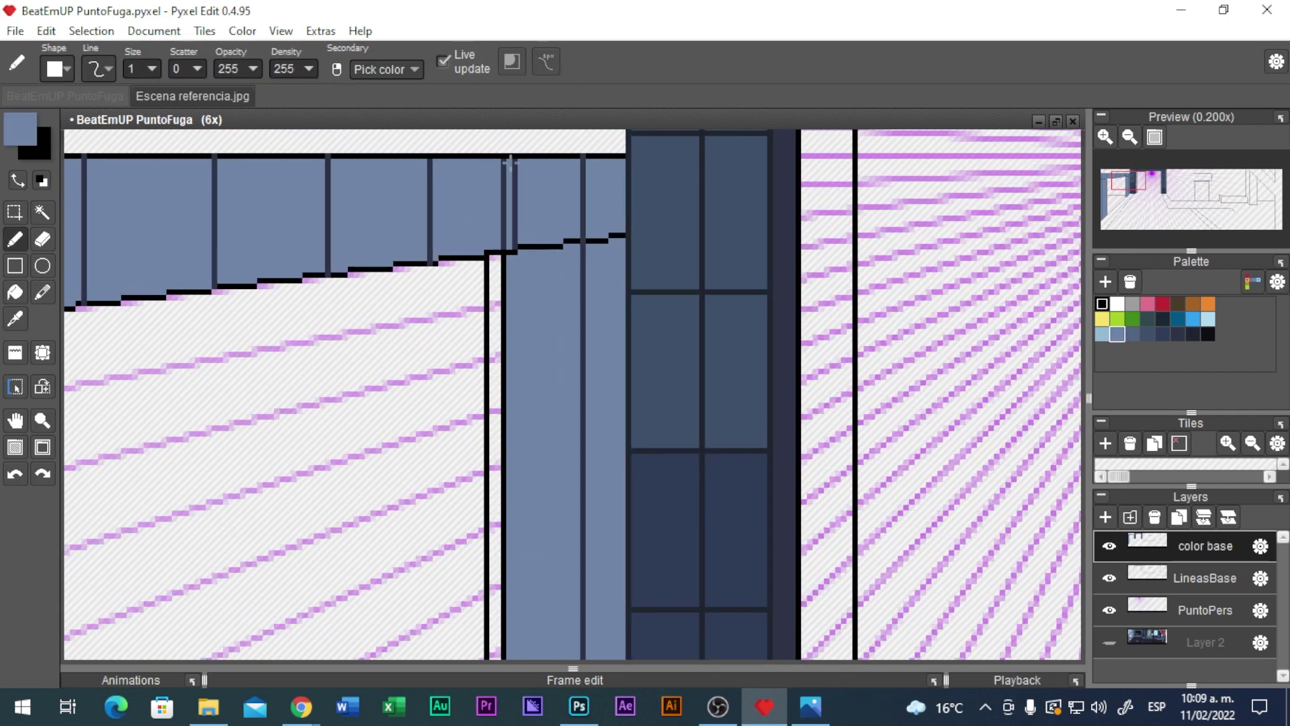
- Try a dark diagonal panel line across the shopfront wall strip beside the garage frame
key(alt+Tab)
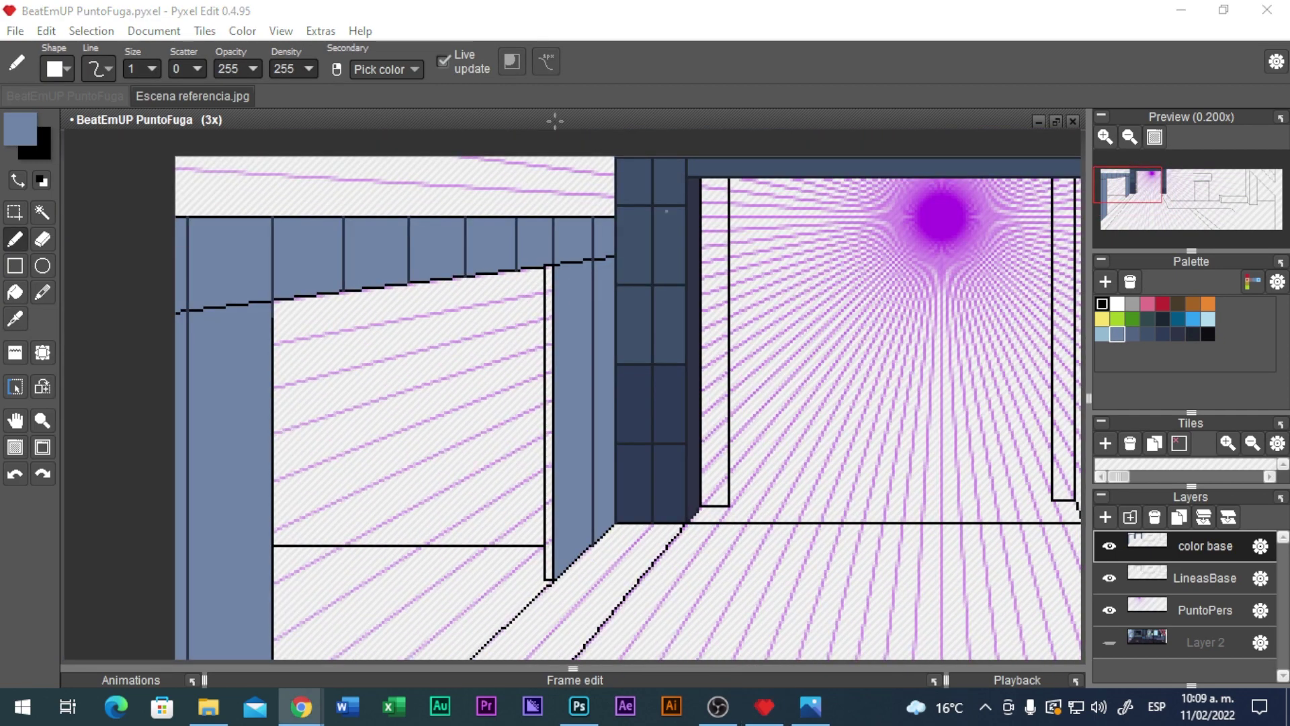
key(alt+Tab)
alt+click(645, 316)
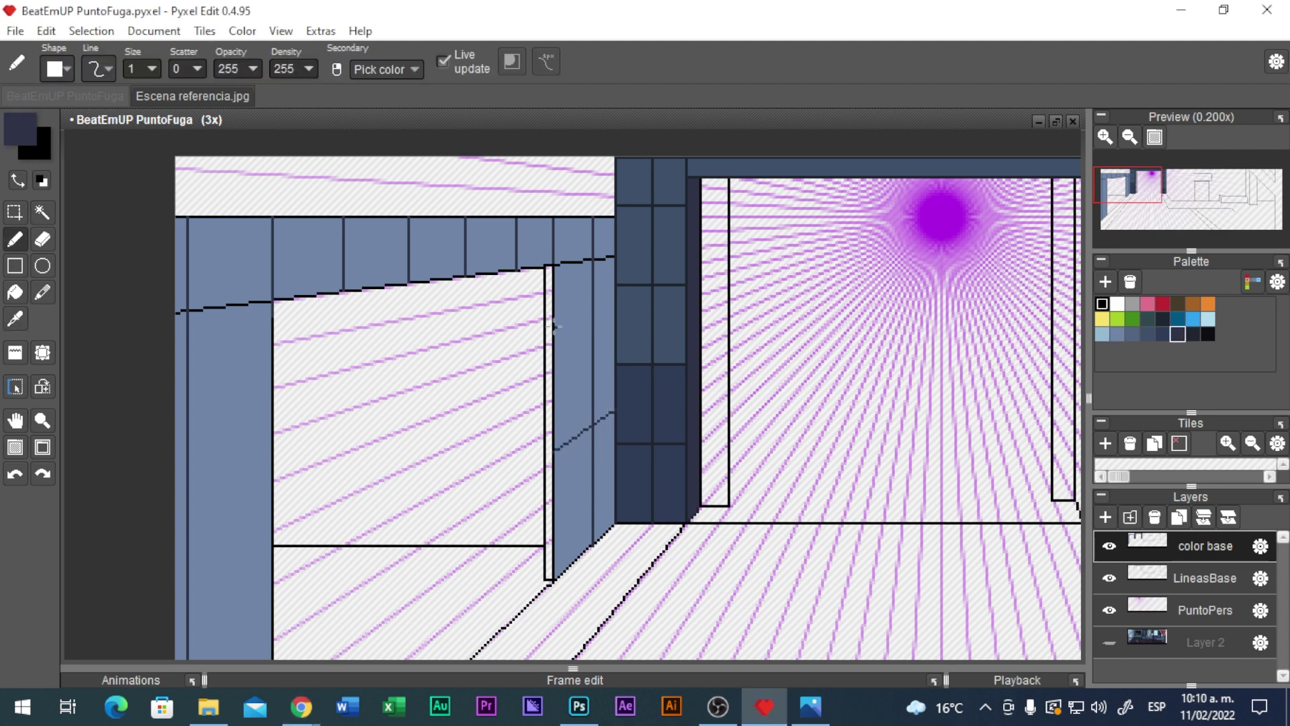
key(ctrl+z)
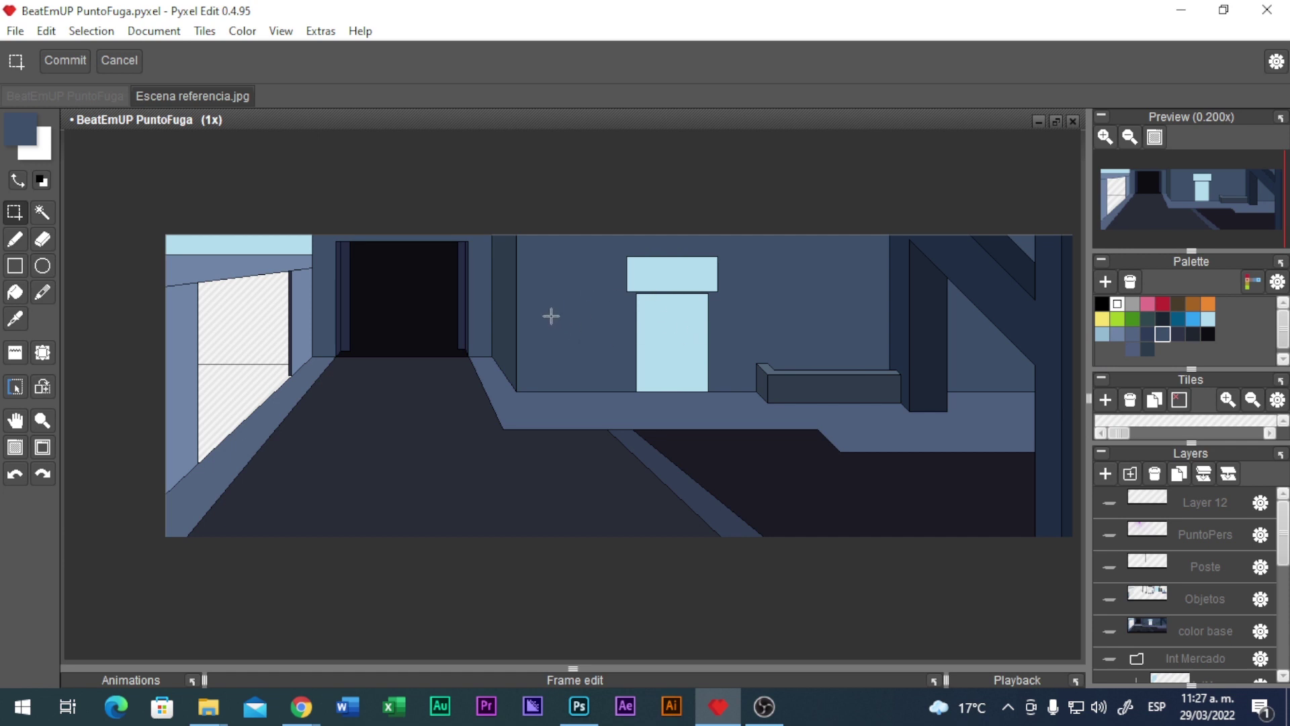
- Fill the black outline around the back wall, entrance door and pavement edge with the wall's slate blue
scroll(616, 388, up, 1)
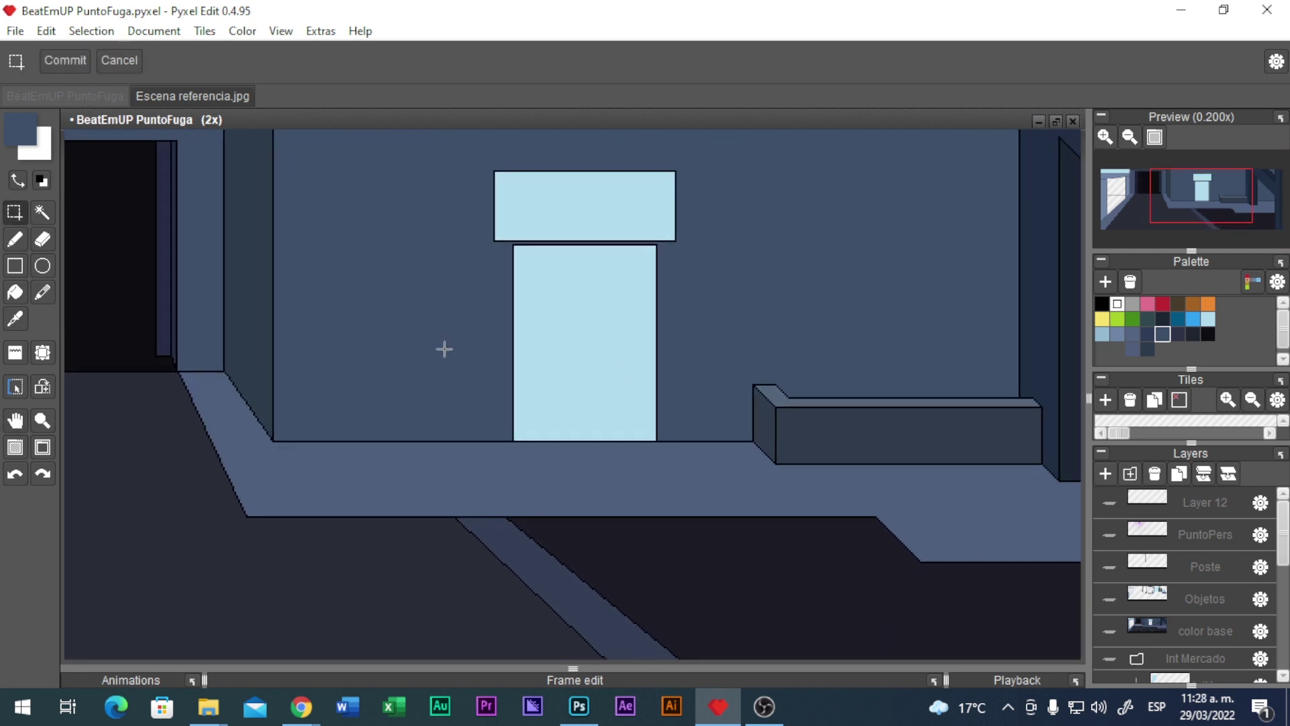
drag(365, 334, 406, 349)
drag(325, 331, 506, 326)
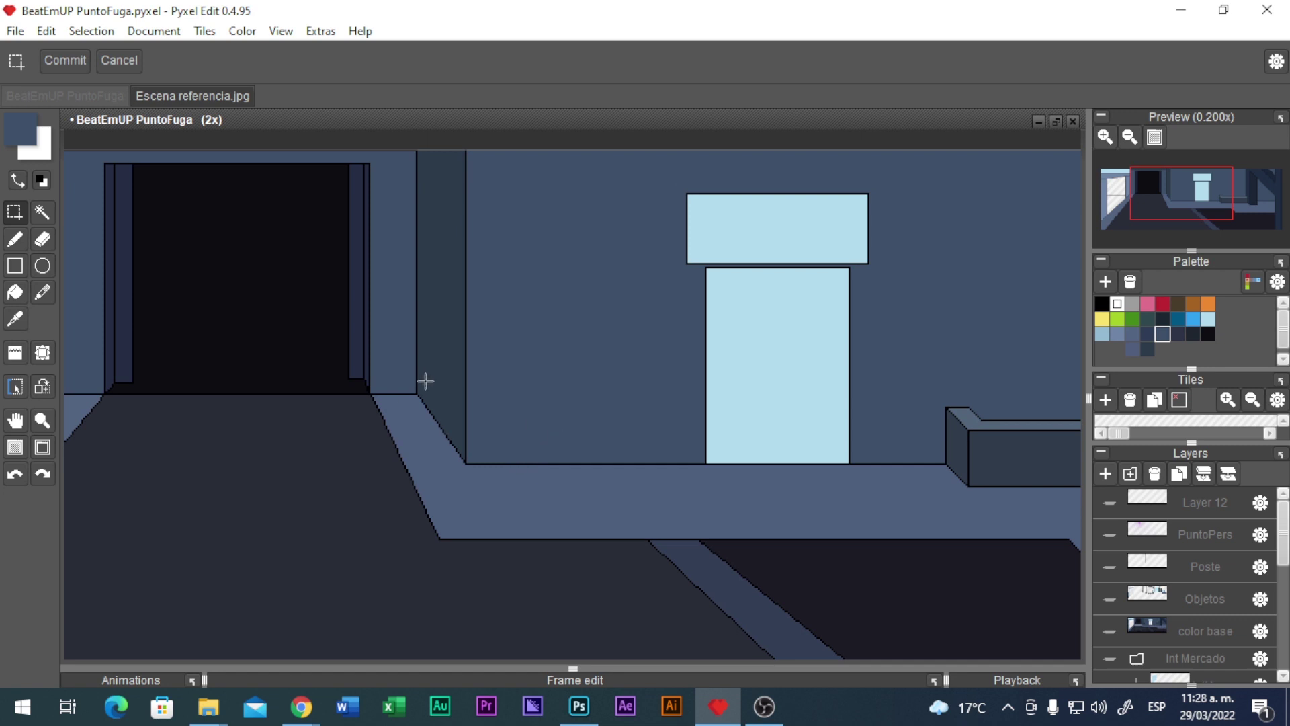
click(15, 292)
scroll(576, 450, up, 1)
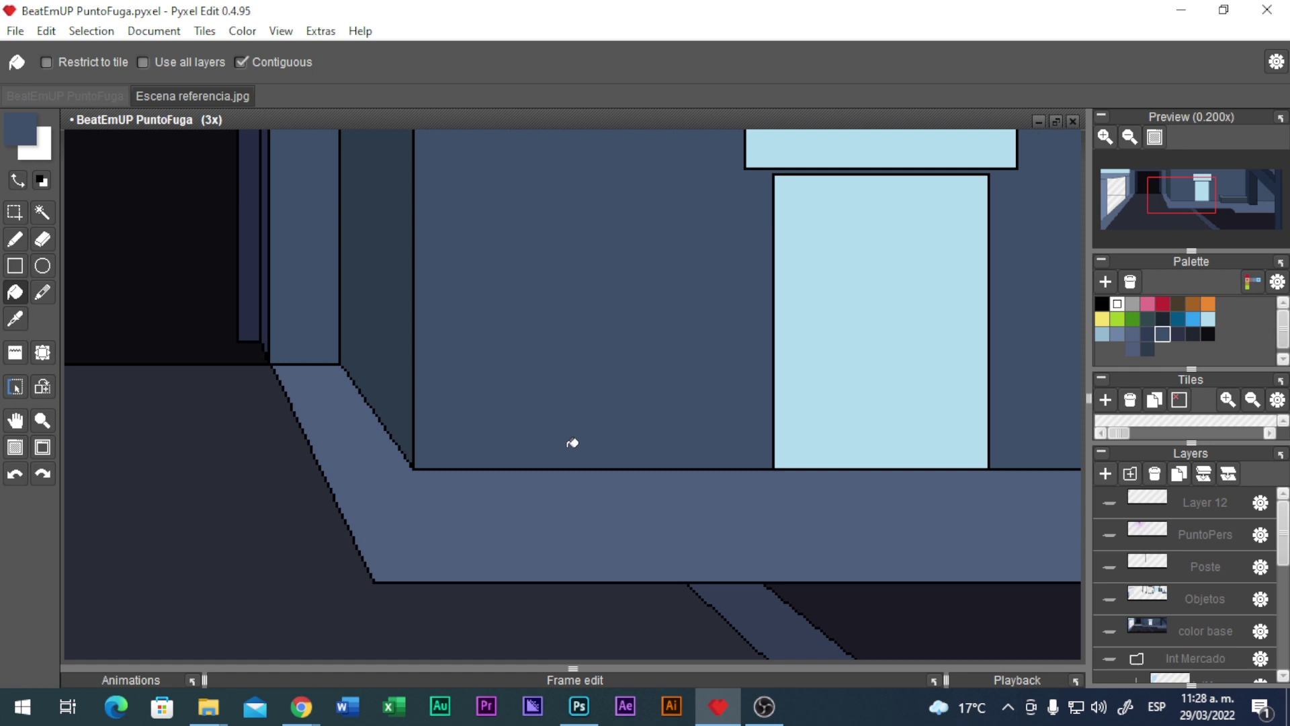
key(alt)
click(565, 469)
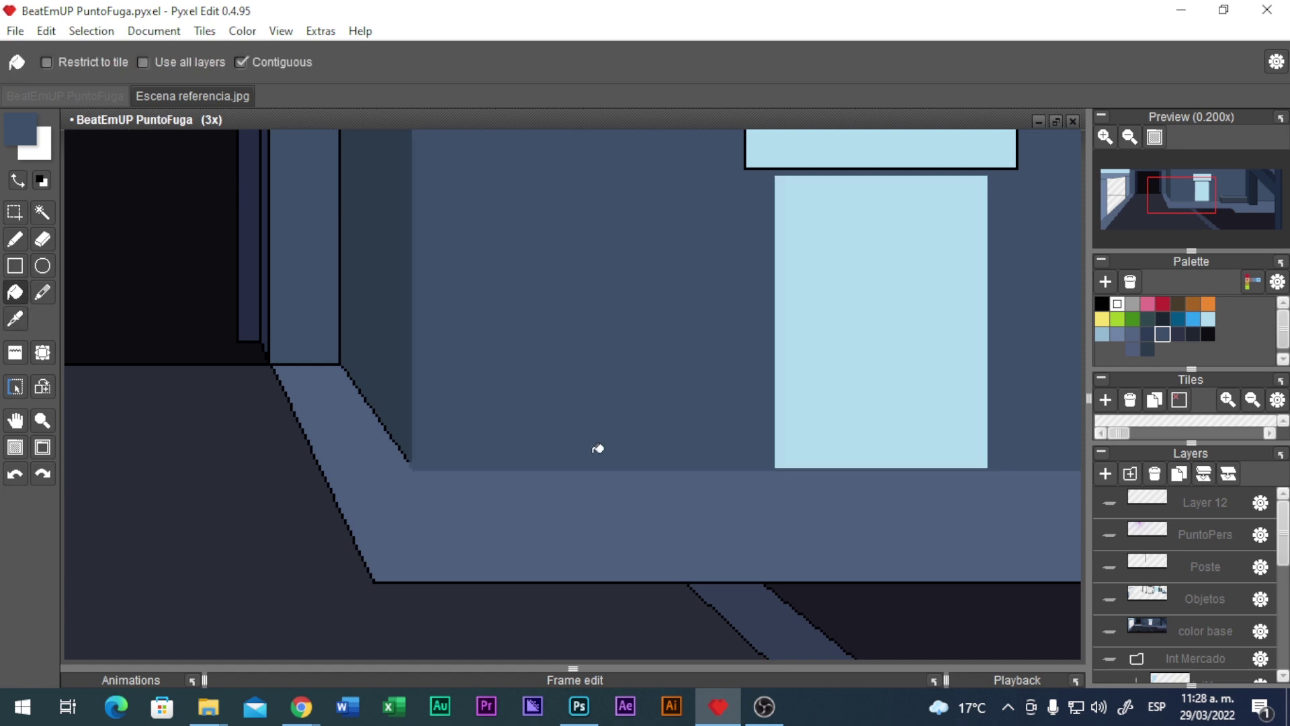
drag(663, 371, 585, 406)
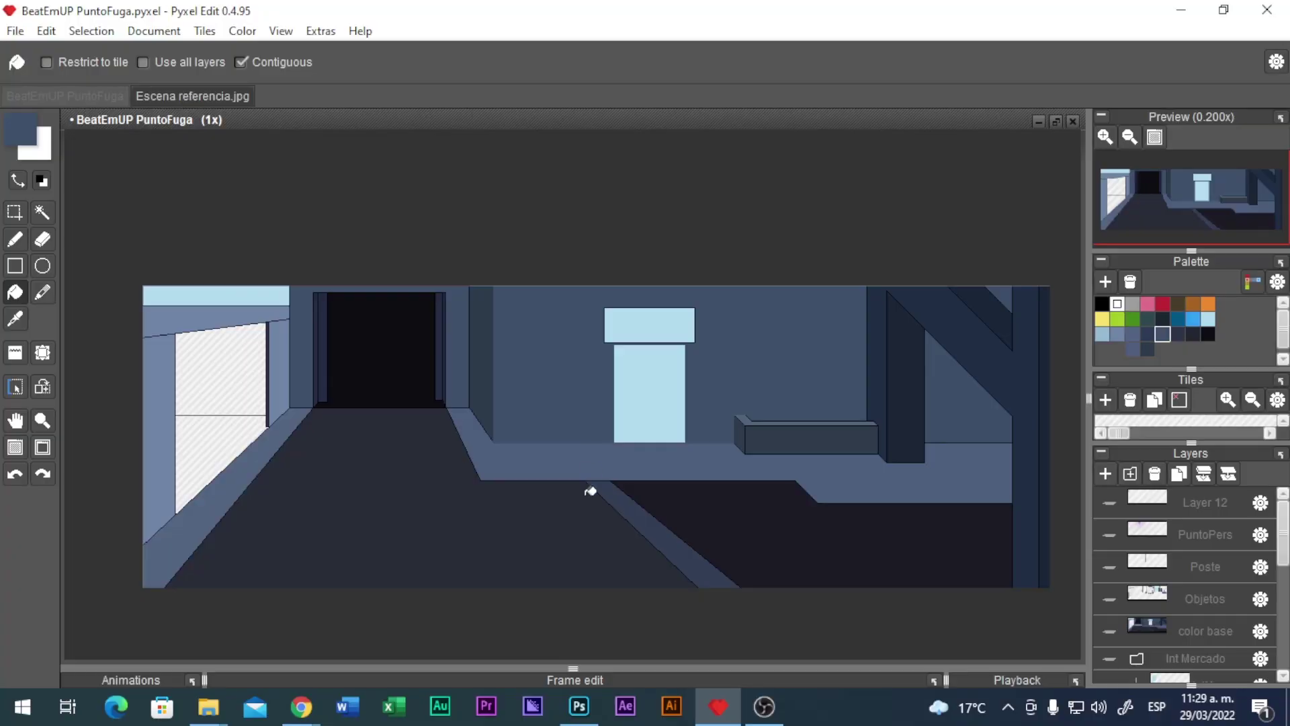
- Switch to Photoshop and examine the reference scene's garage, walls, road, pavement, drain grate and brick street
click(580, 706)
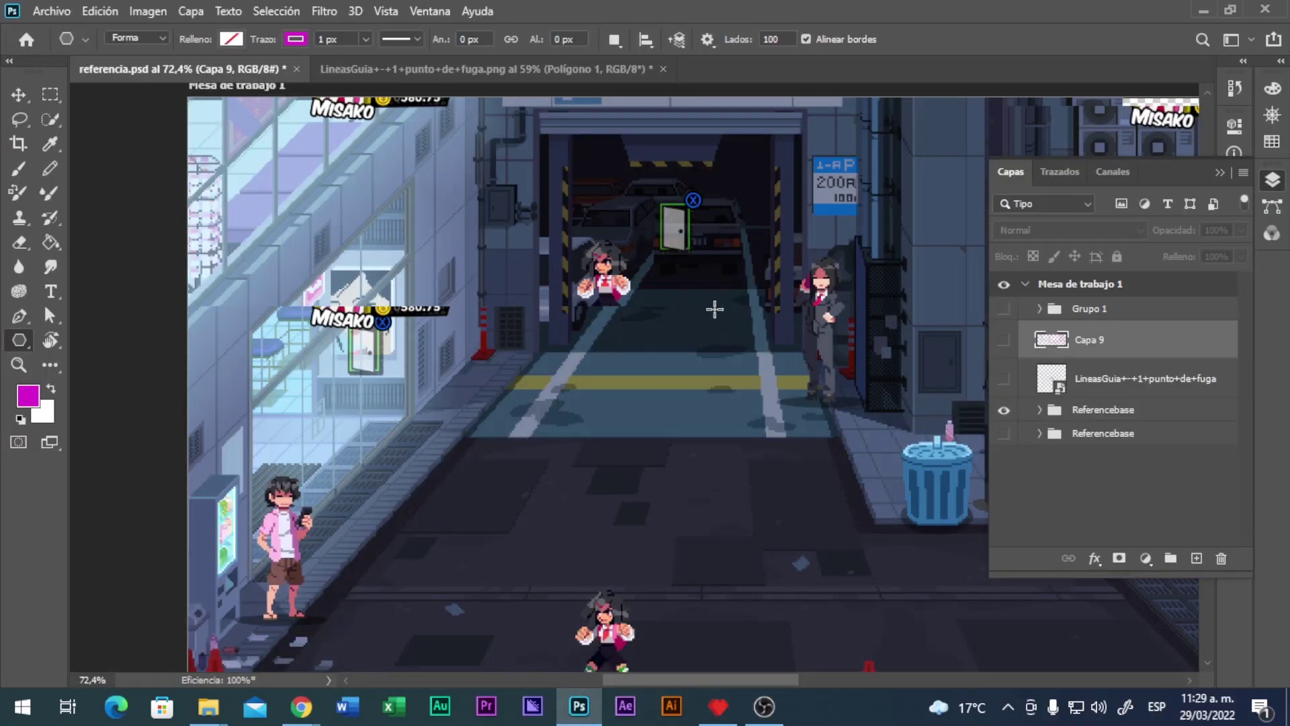
scroll(815, 291, up, 1)
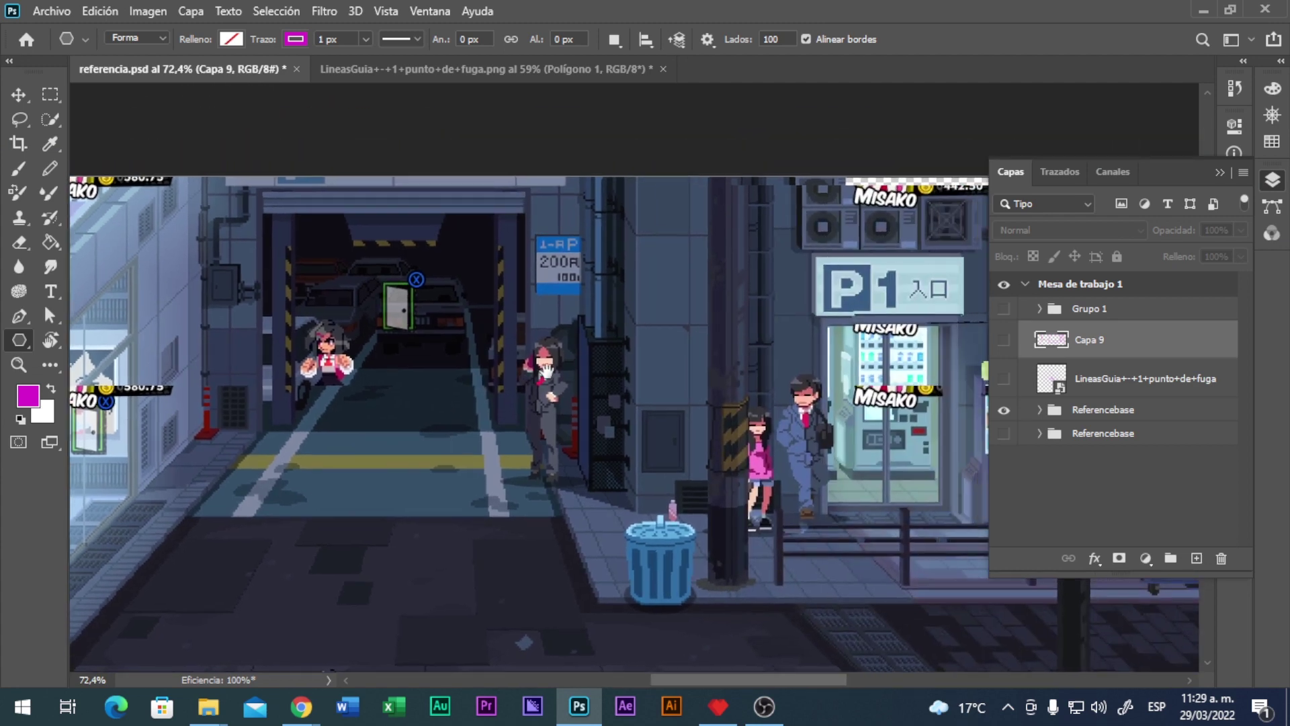
scroll(629, 352, right, 3)
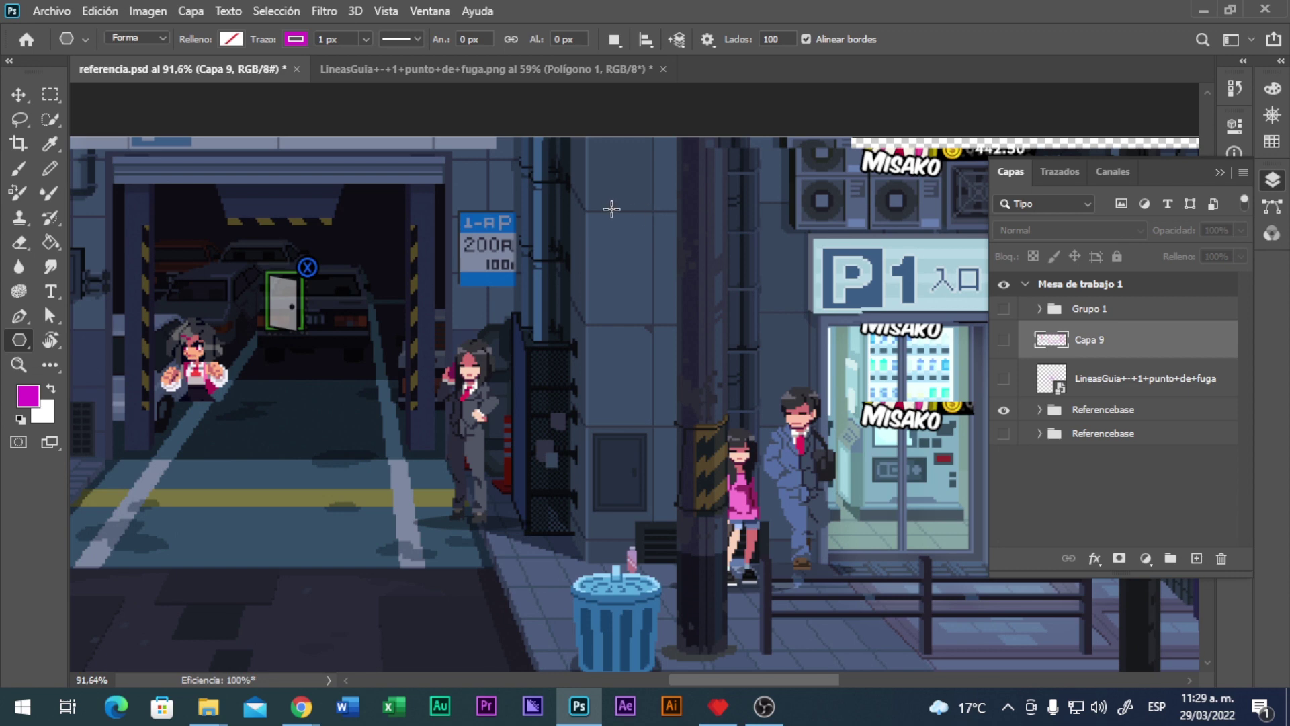
scroll(623, 323, up, 1)
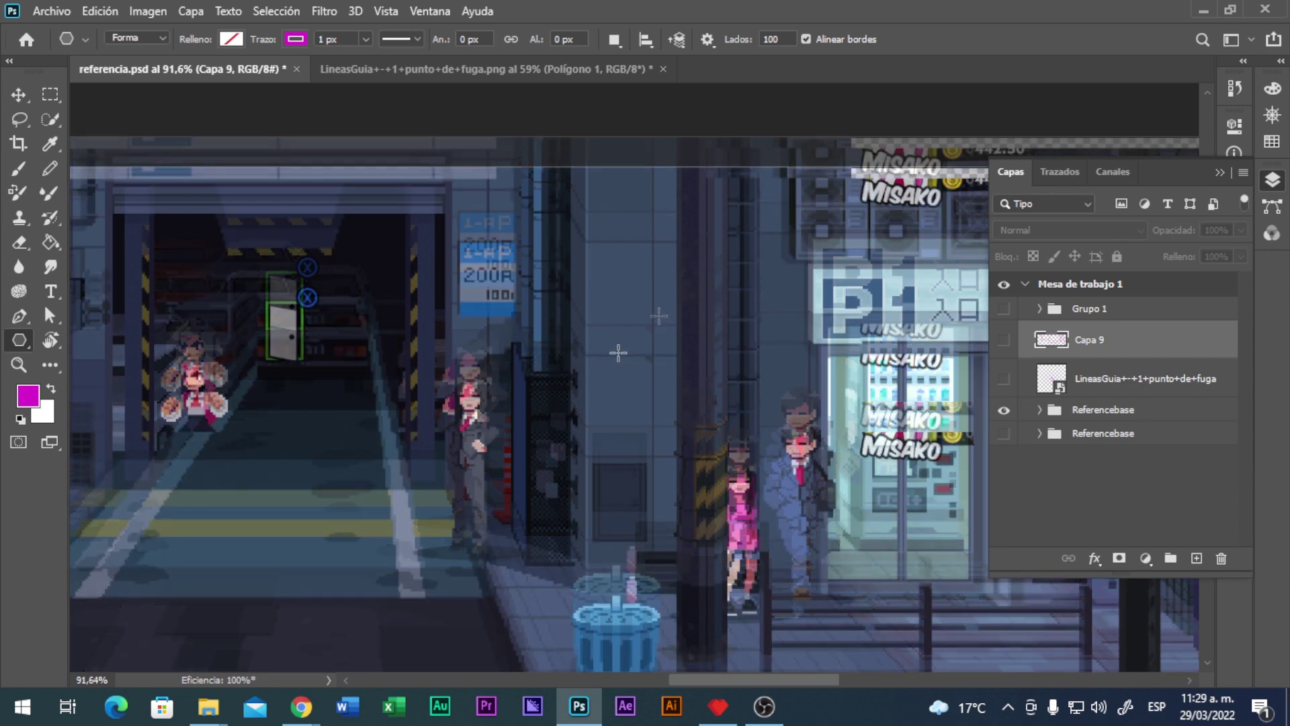
scroll(511, 320, left, 2)
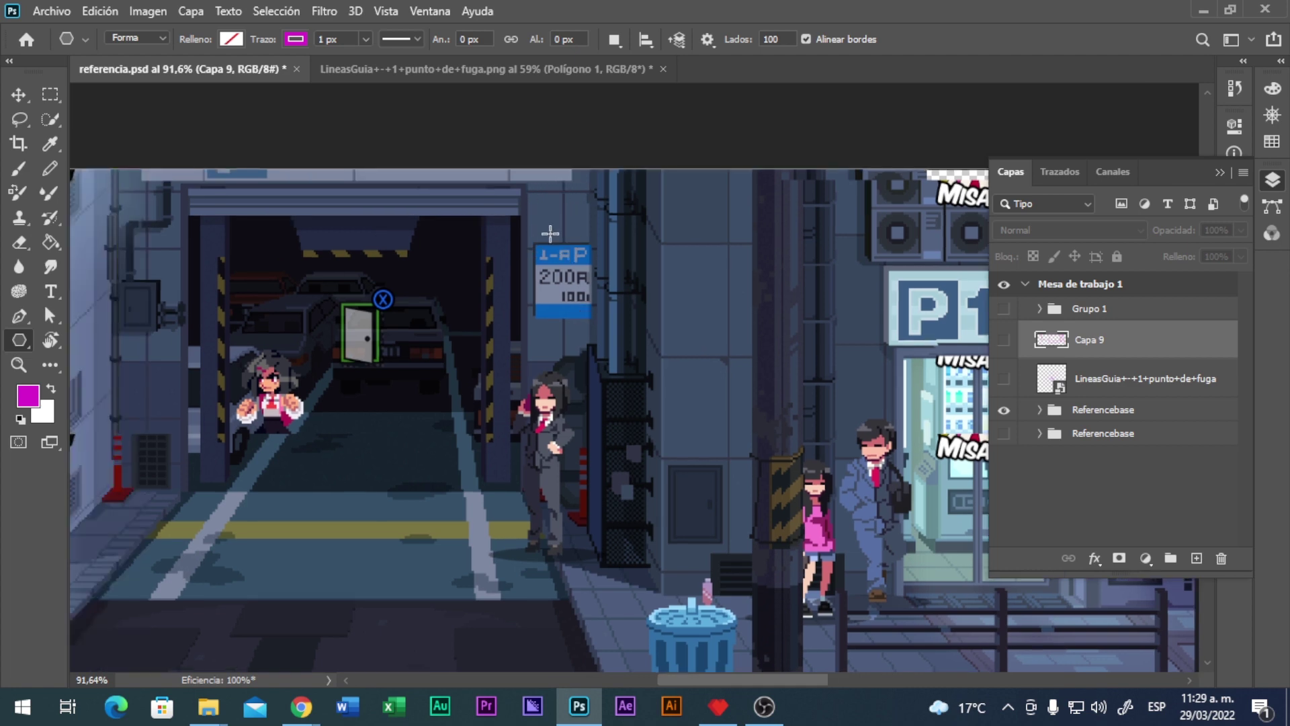
scroll(551, 234, right, 2)
scroll(538, 282, down, 4)
scroll(551, 302, left, 4)
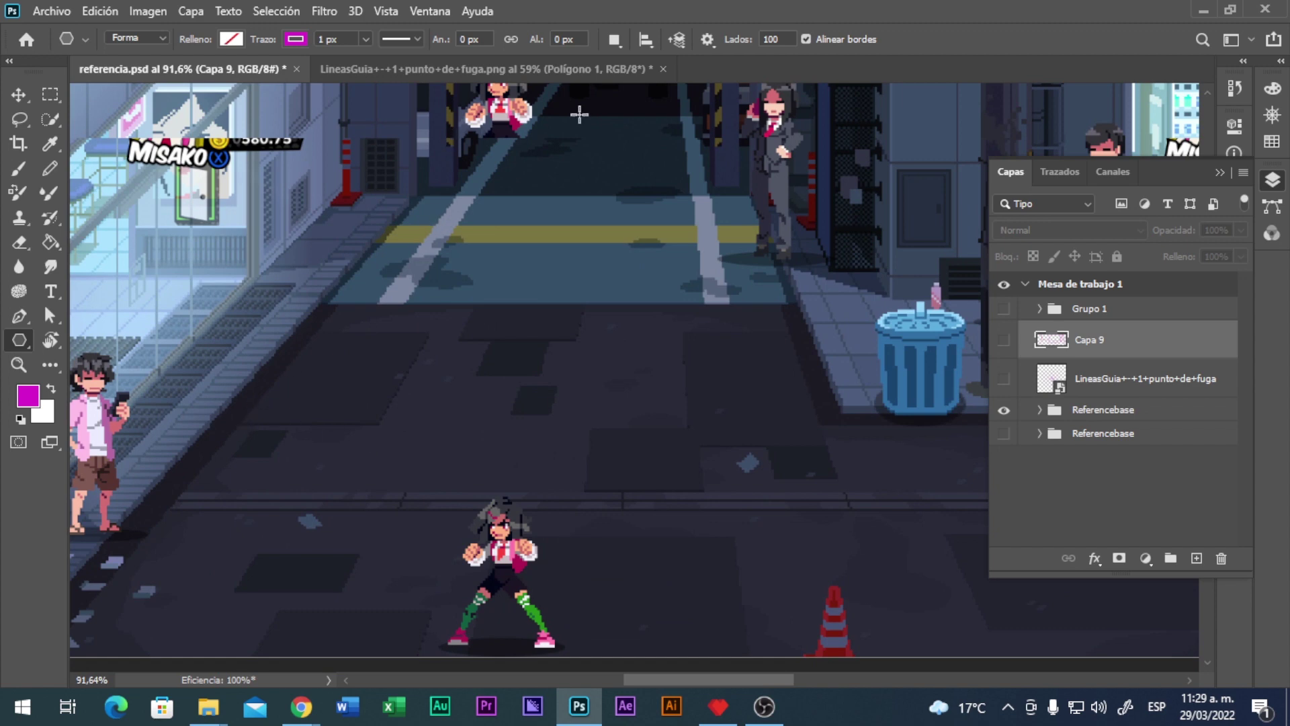
scroll(708, 305, right, 5)
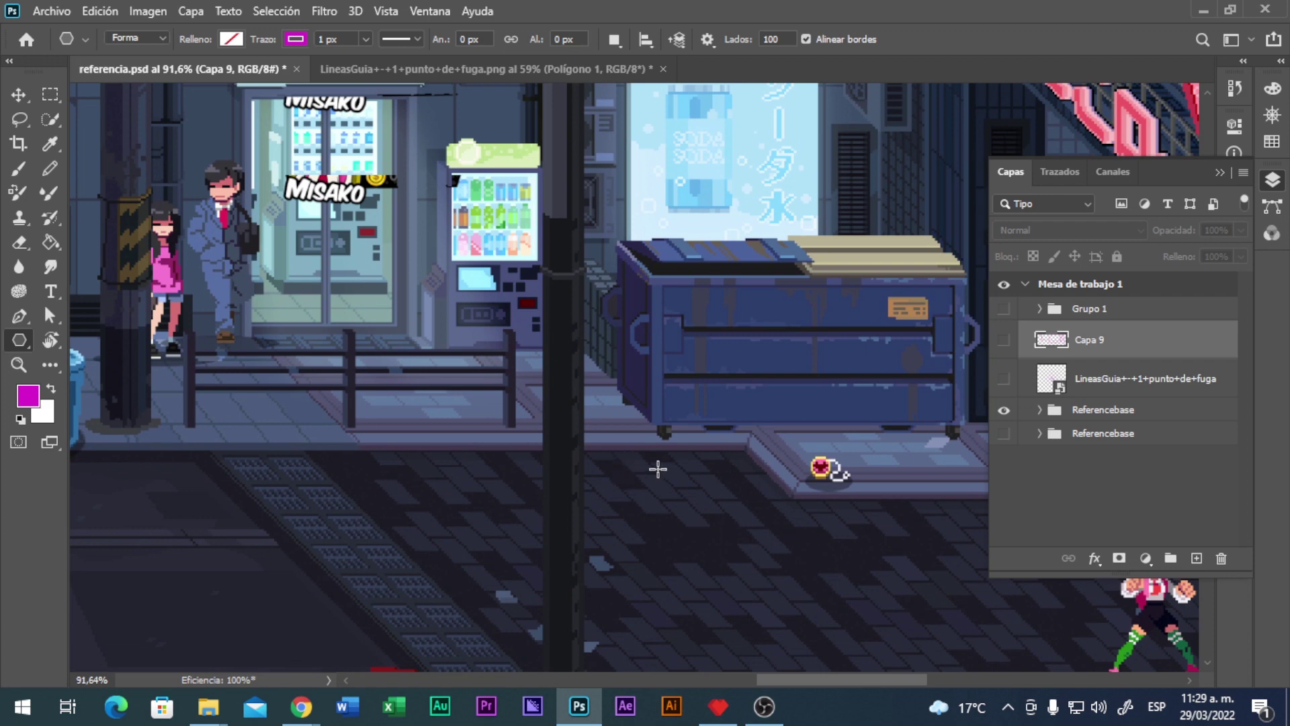
scroll(665, 377, right, 4)
scroll(665, 377, up, 3)
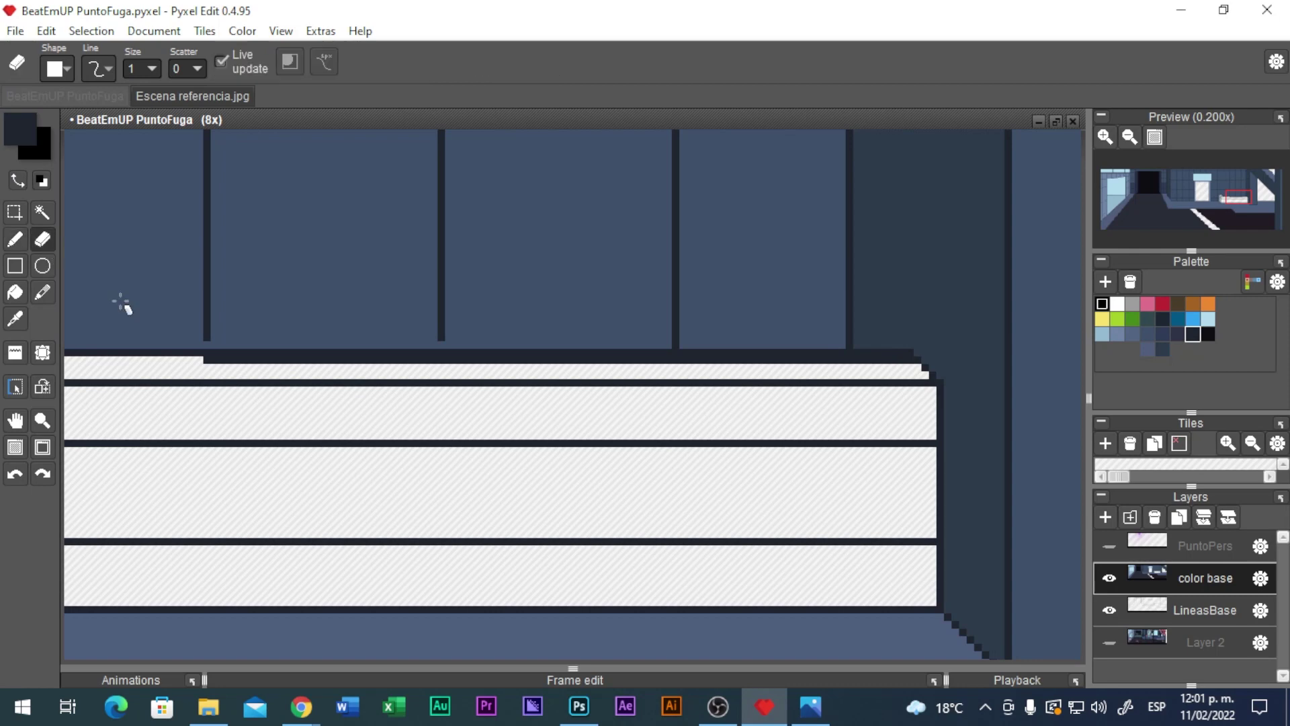
- Erase the doubled dark line along the planter's upper edge and redraw a straight 1 px inner edge line there
drag(202, 360, 916, 363)
scroll(917, 368, down, 1)
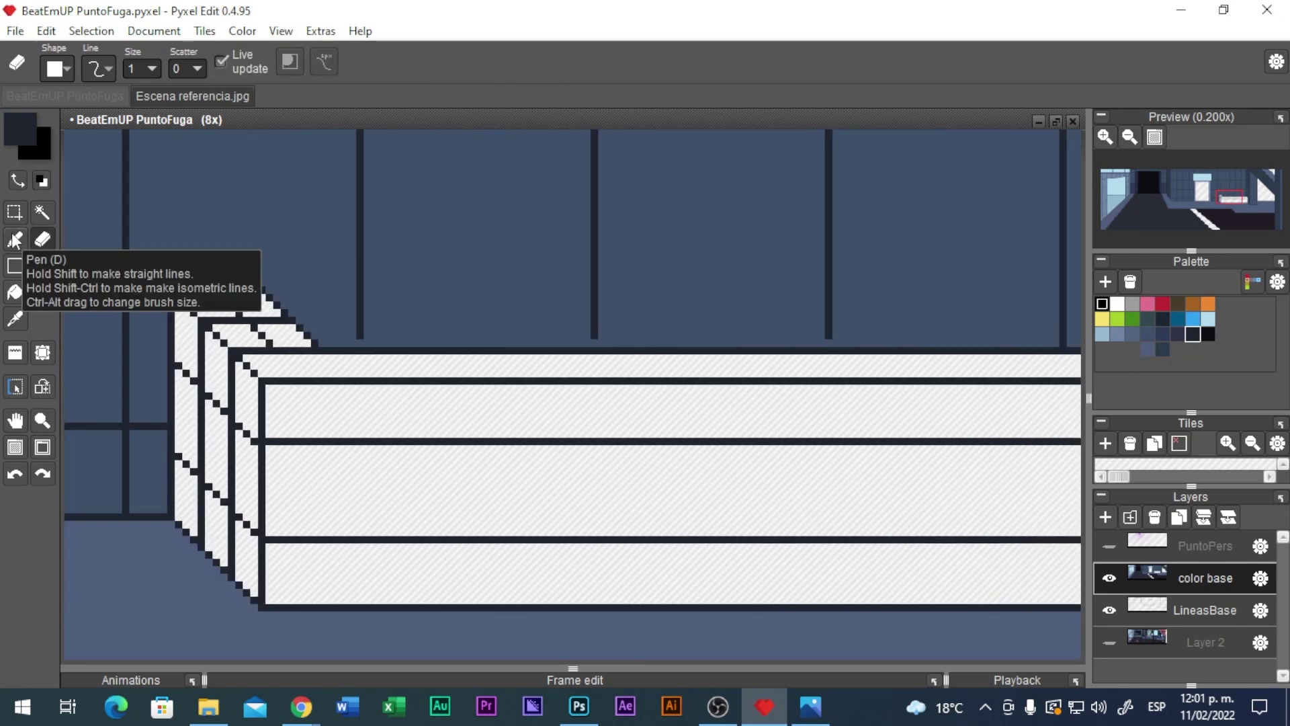
click(15, 238)
scroll(357, 302, up, 2)
shift+click(457, 404)
scroll(457, 404, down, 3)
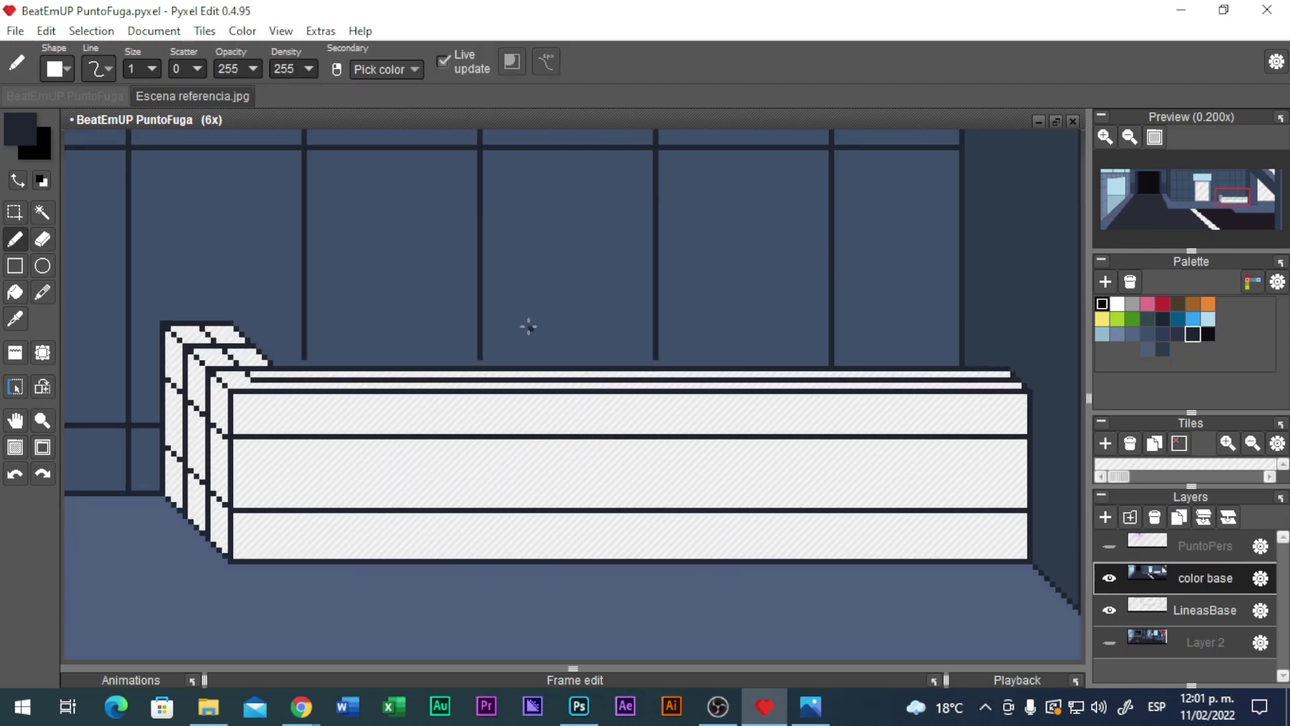
- Divide the planter's front into tiles with dark vertical lines and fill the tiles with the dark teal blue ff3a5264
scroll(424, 429, up, 2)
drag(438, 404, 438, 625)
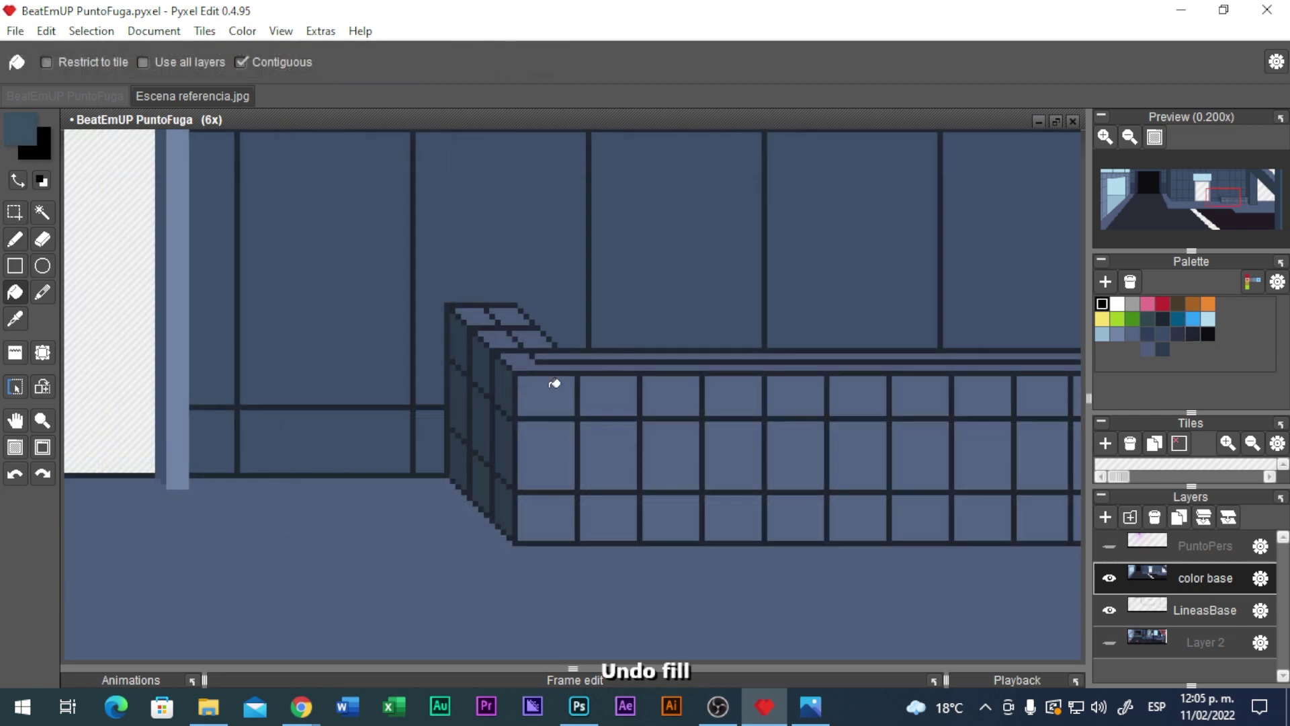
click(548, 457)
click(679, 515)
scroll(680, 515, down, 1)
mouse_move(538, 471)
mouse_down()
mouse_move(601, 416)
mouse_move(647, 404)
mouse_move(758, 486)
mouse_move(804, 415)
mouse_move(849, 391)
mouse_move(947, 512)
mouse_move(1008, 394)
mouse_up()
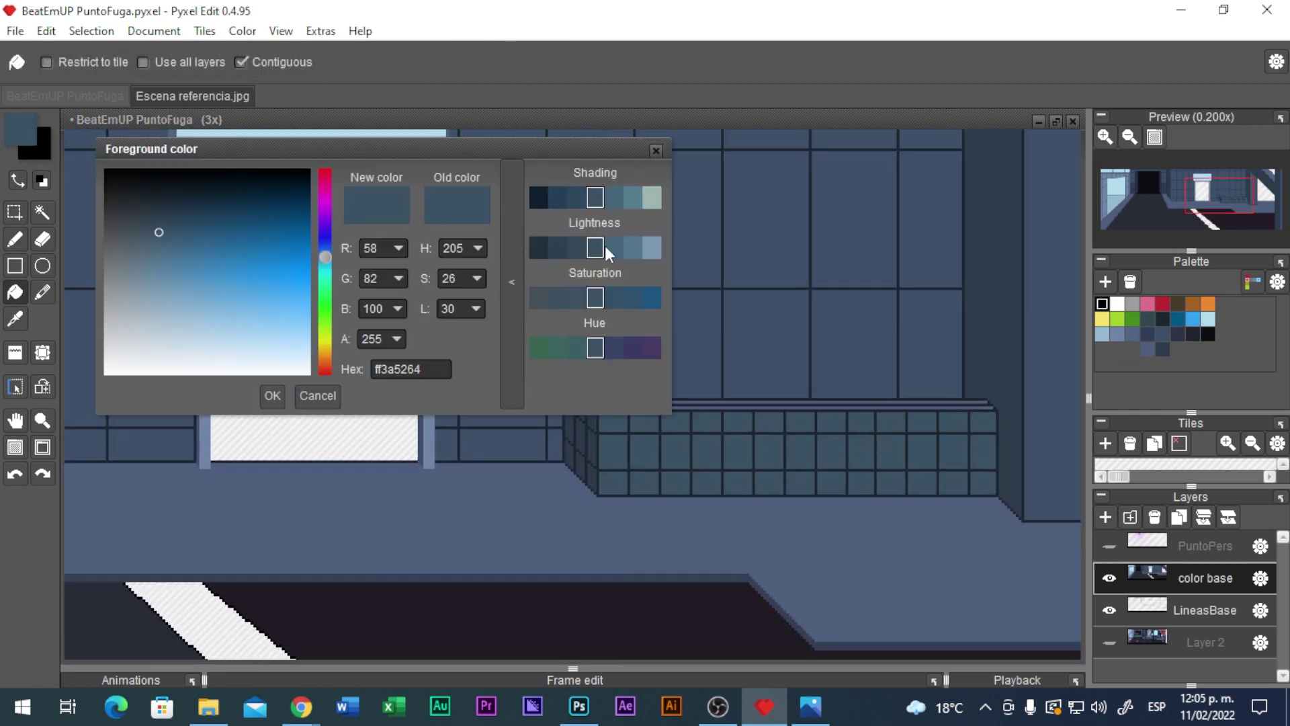
- Lighten the teal blue one step for the planter's upper faces and draw dark 1 px tile divisions along its ledge
click(605, 246)
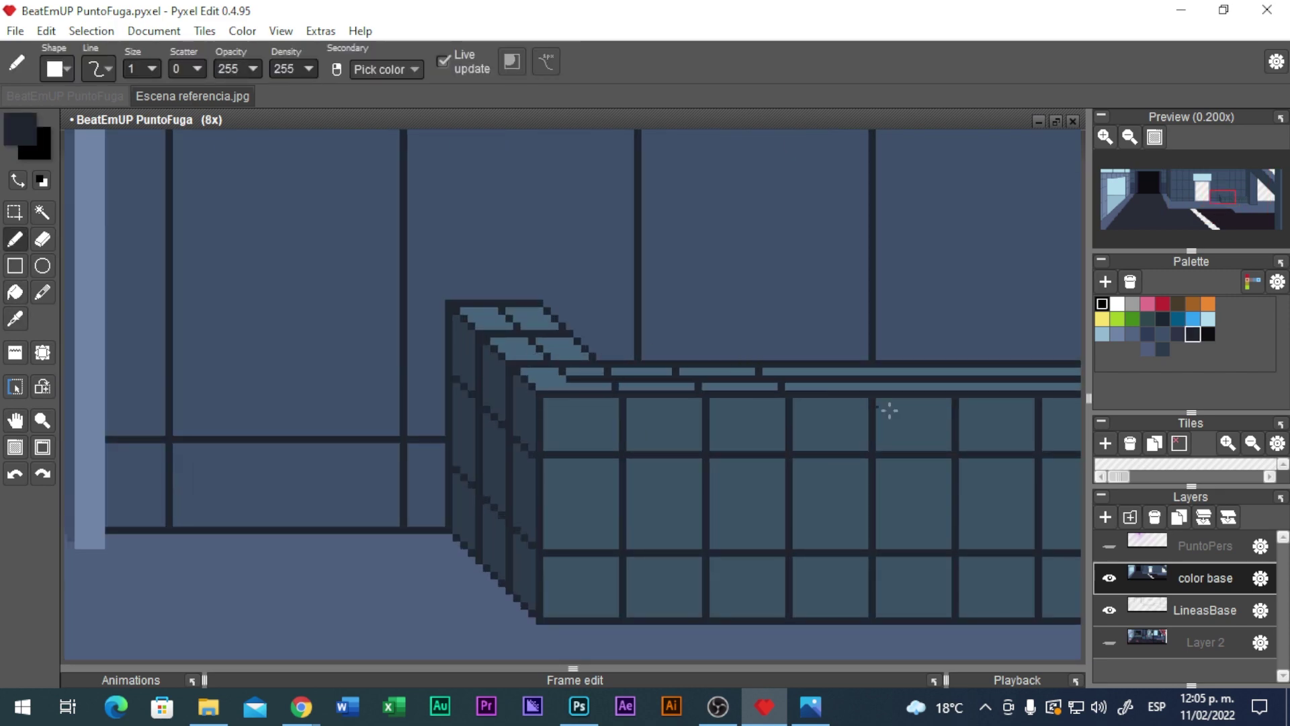
drag(916, 389, 716, 399)
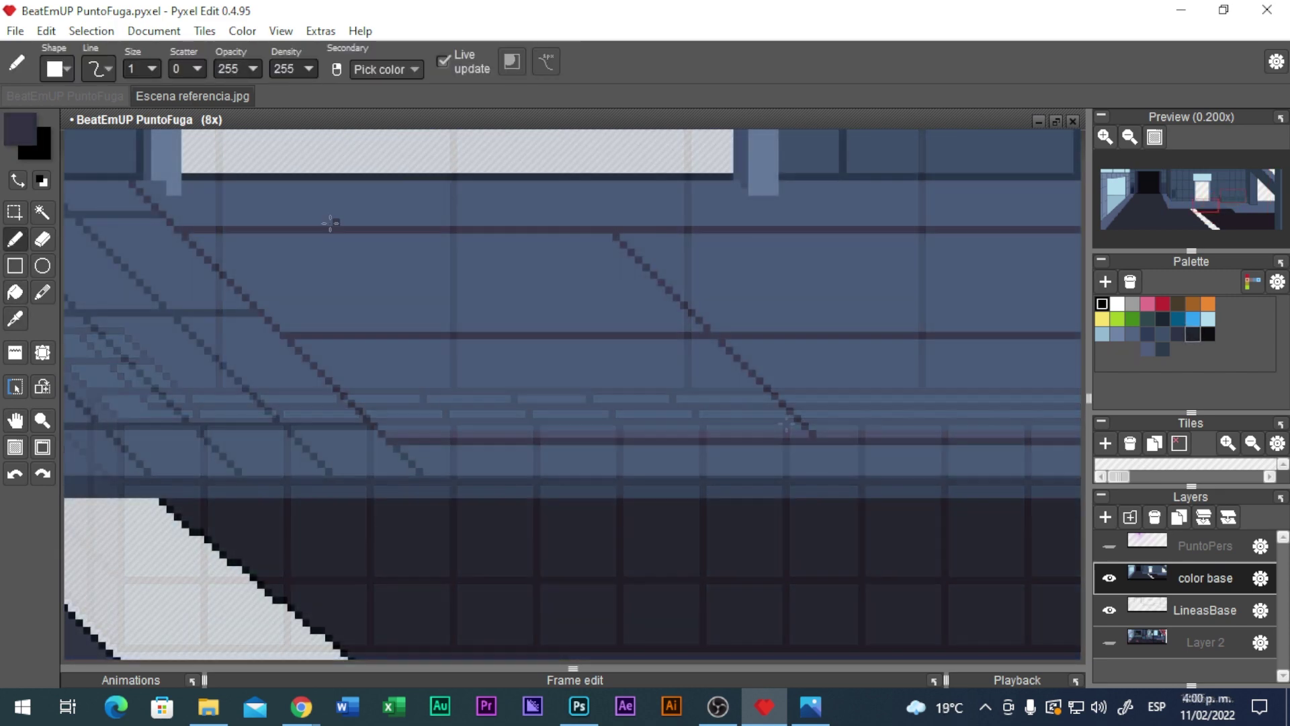
- Try to select and reposition the diagonal paving joint between the horizontal joints below the entrance door
drag(598, 227, 877, 444)
drag(830, 367, 703, 360)
key(ctrl+z)
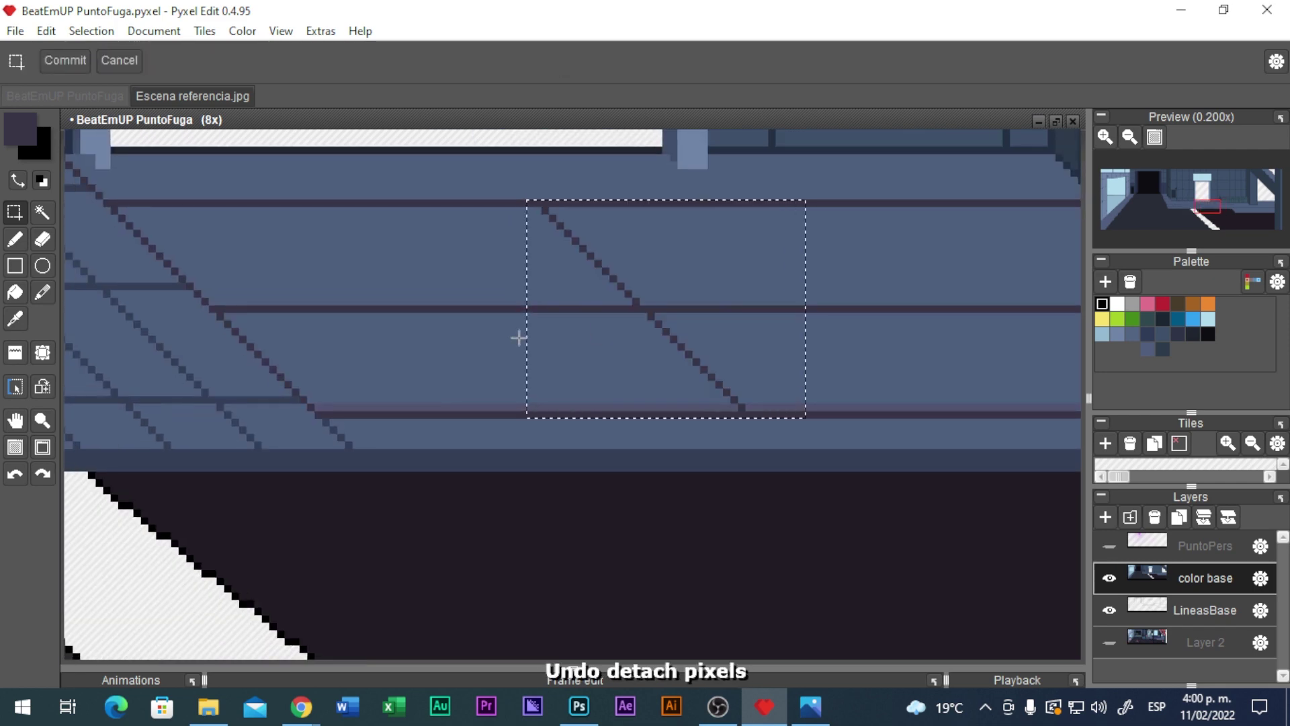
key(ctrl+d)
drag(310, 405, 743, 407)
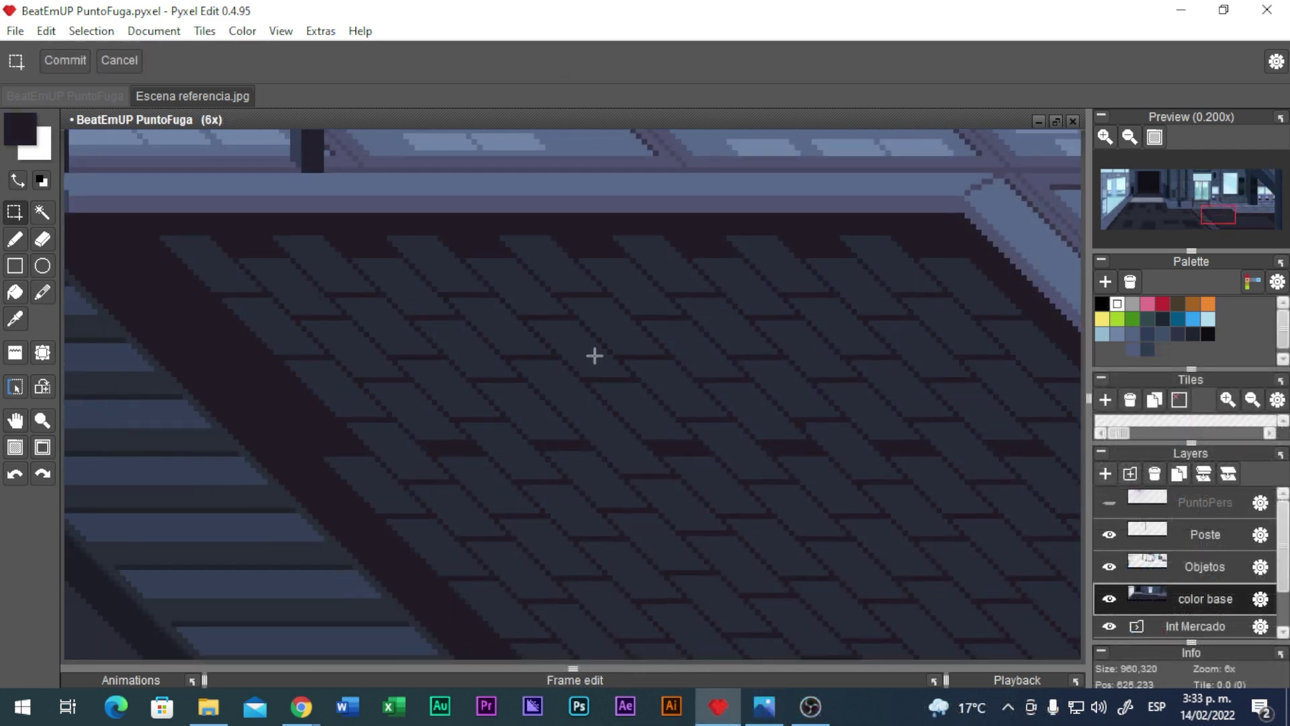
- Retouch the dark joints between the street bricks on the color base layer with a 1 px pen, undoing the last change
key(b)
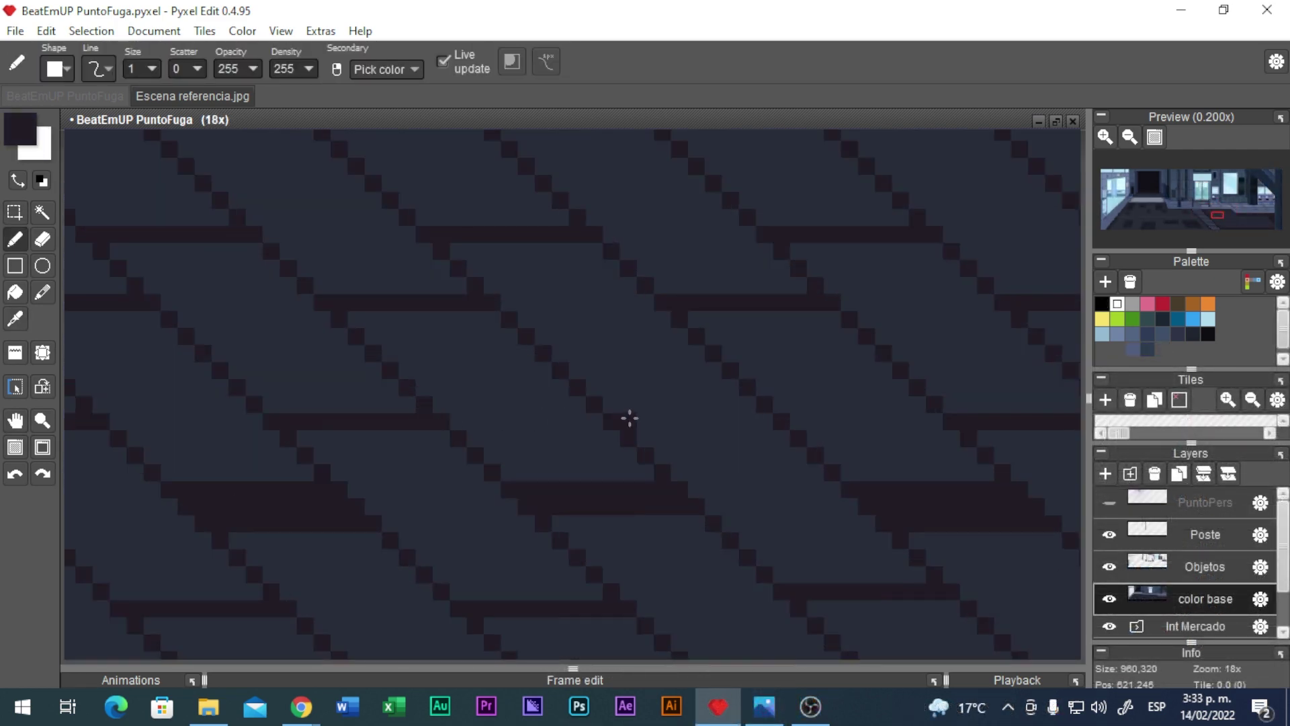
scroll(629, 421, down, 3)
scroll(674, 416, up, 2)
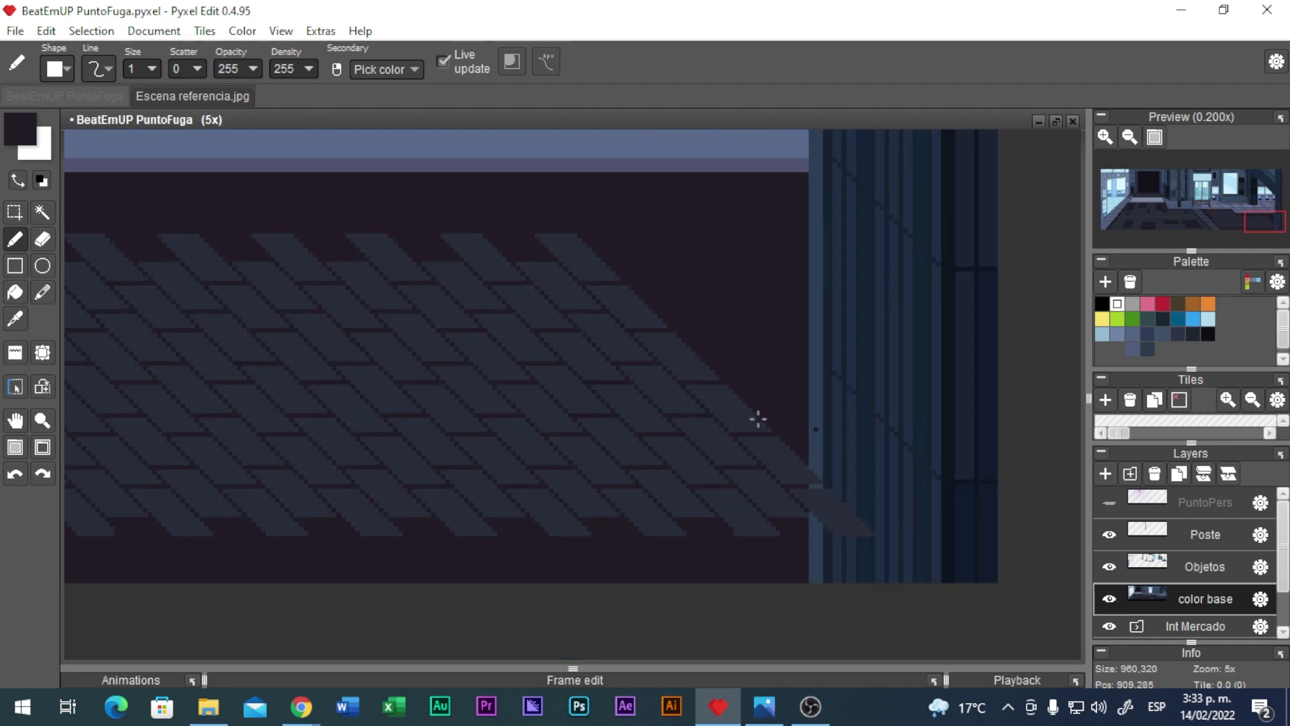
key(ctrl+z)
scroll(758, 419, up, 4)
key(i)
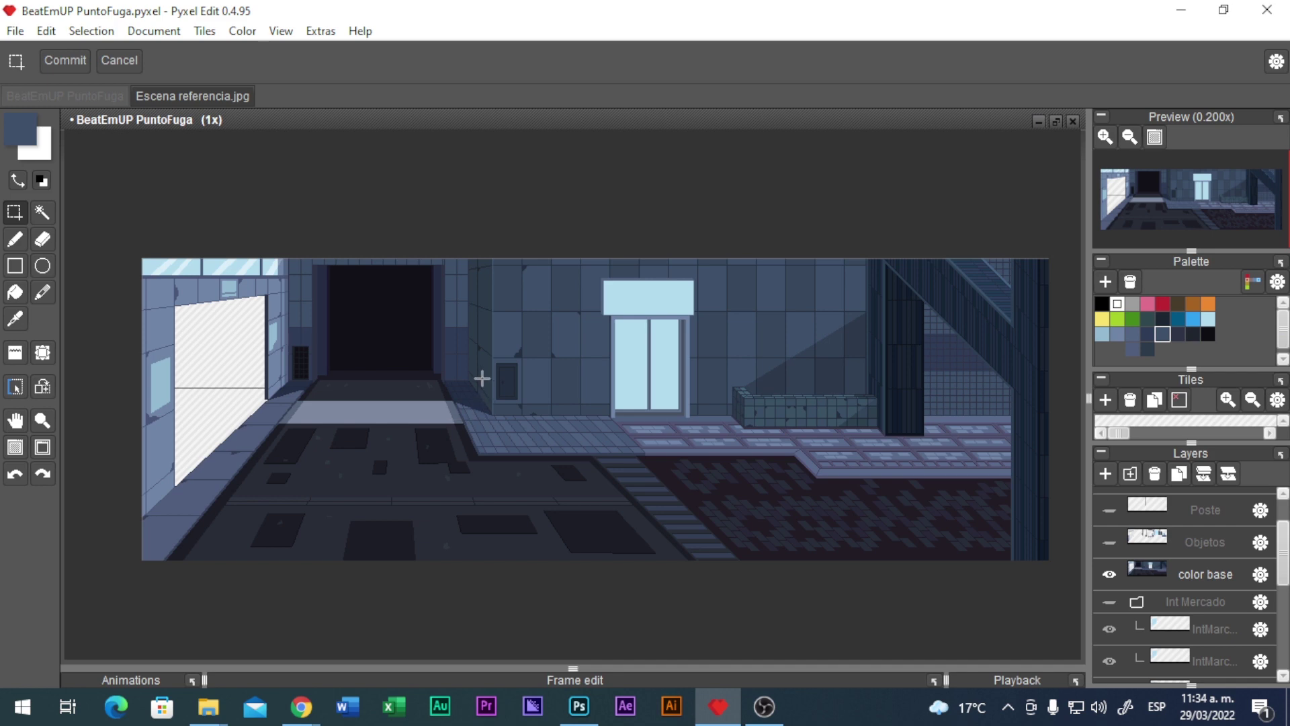
- Compare the detailed garage, wall and entrance door on the color base layer with the reference scene in Photoshop
drag(482, 378, 493, 391)
scroll(488, 408, up, 2)
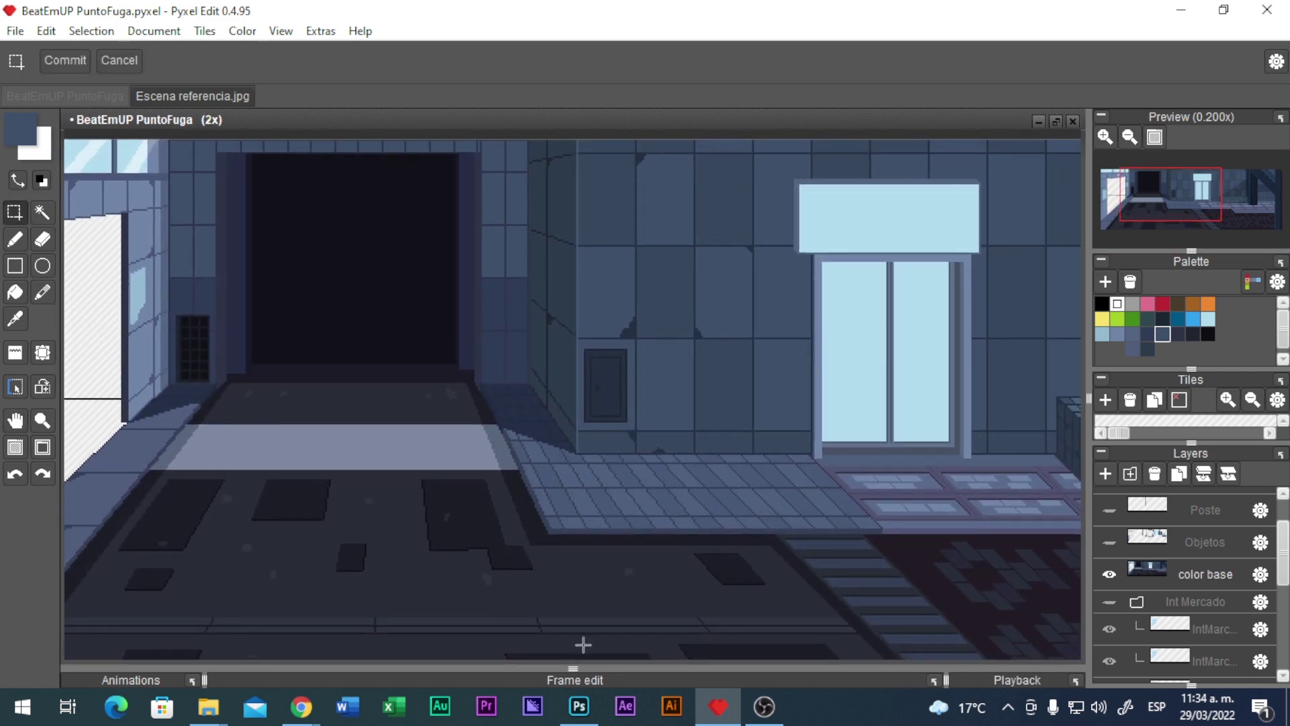
click(579, 706)
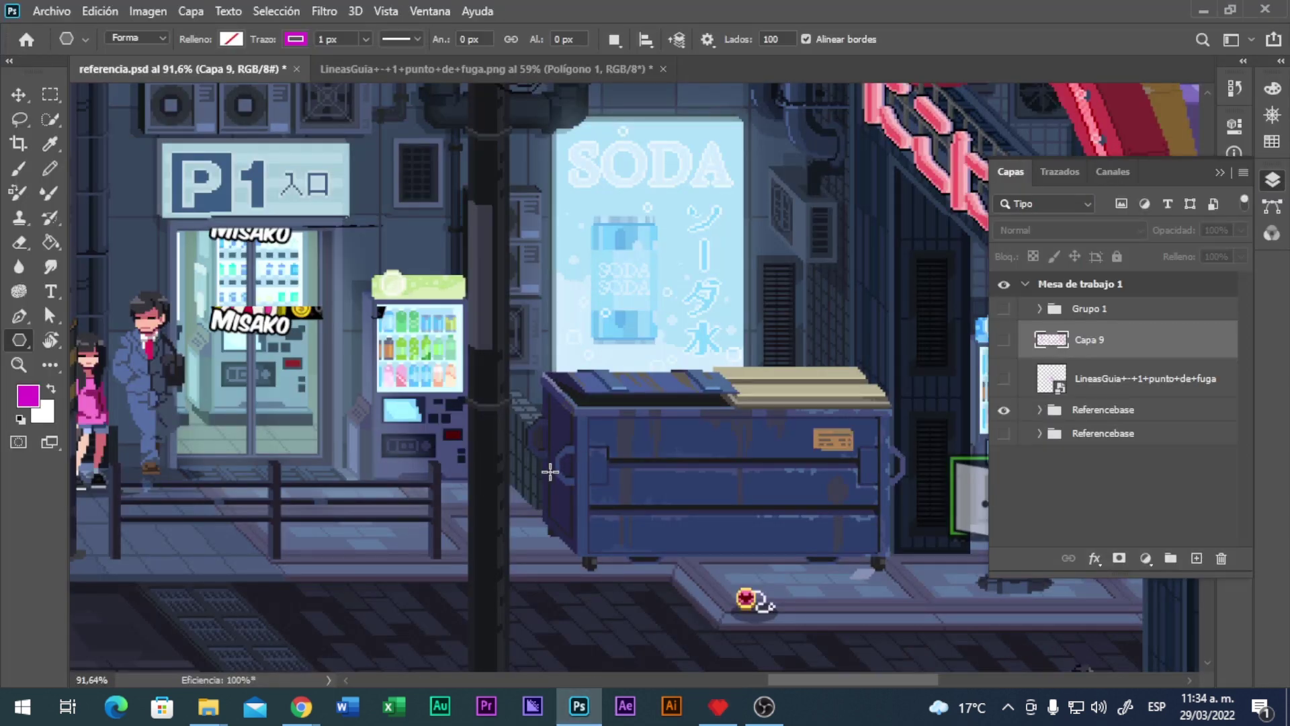
click(719, 707)
drag(685, 412, 578, 424)
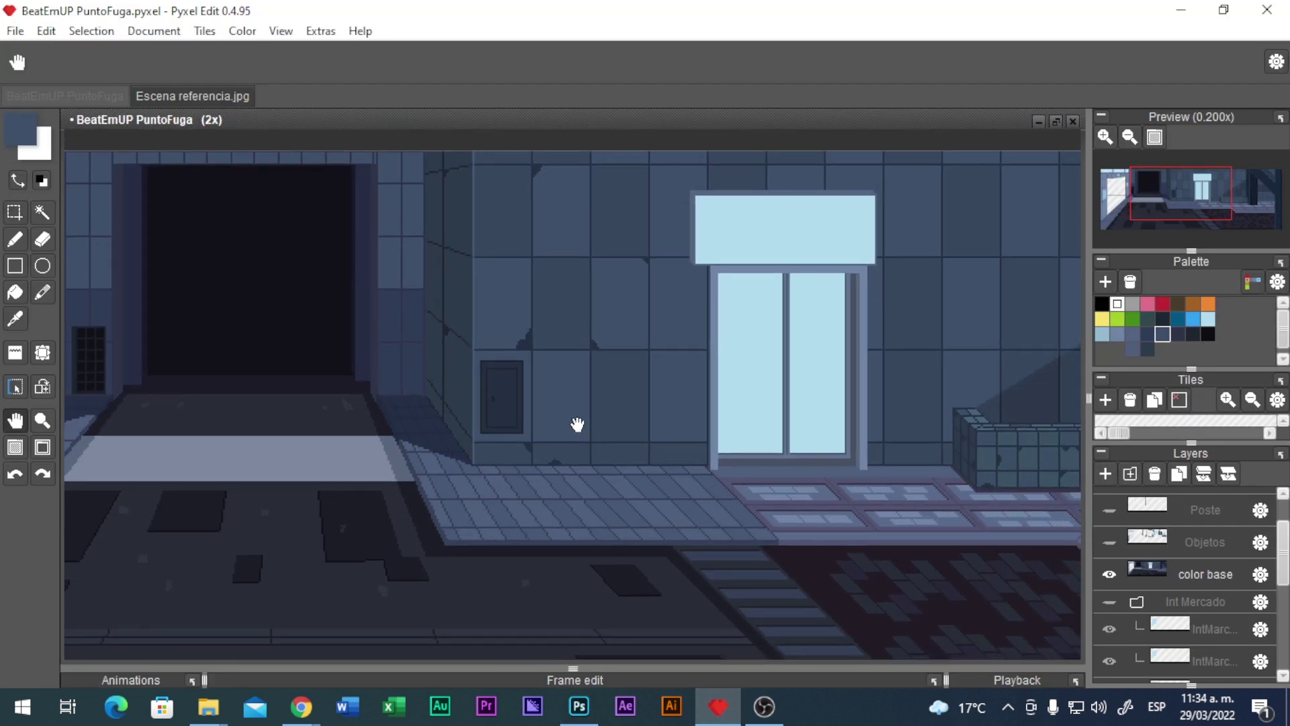
scroll(668, 424, down, 1)
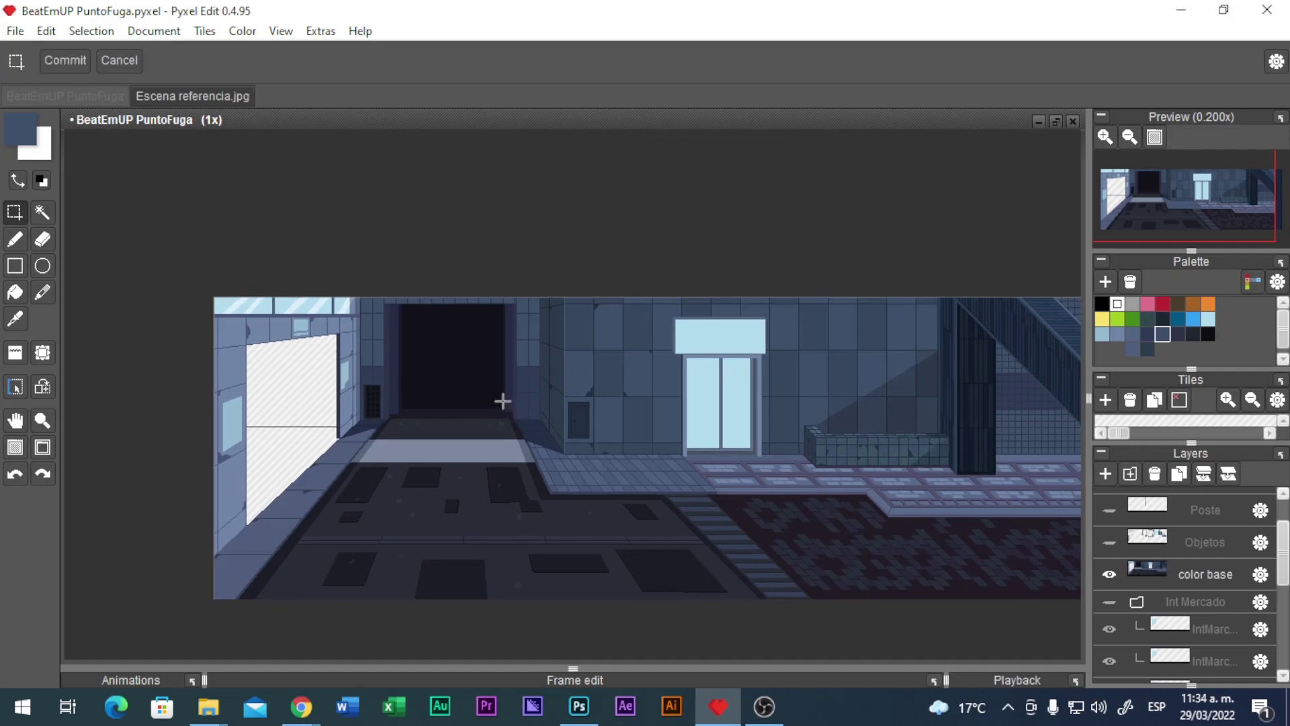
- Examine the wall cracks, pavement tiles, road patches, drain grate and brick street details on the color base layer
scroll(503, 379, up, 1)
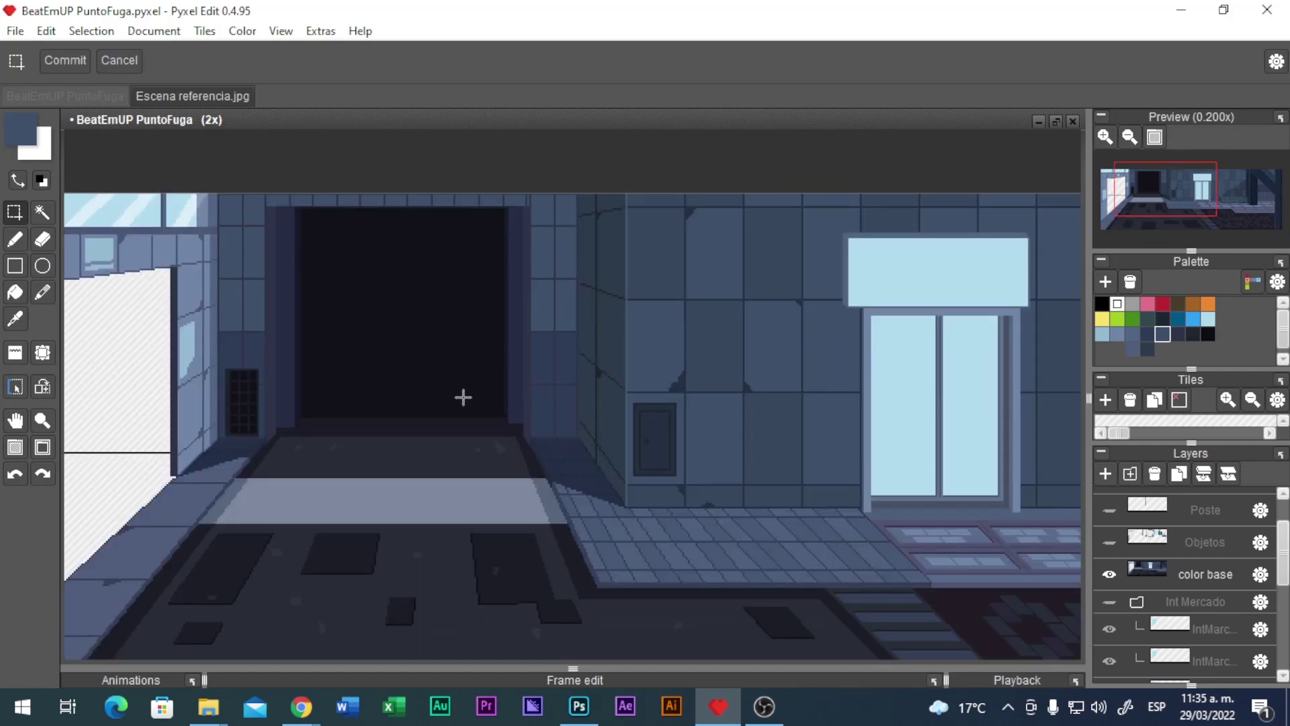
key(space)
drag(661, 456, 656, 285)
scroll(565, 439, up, 1)
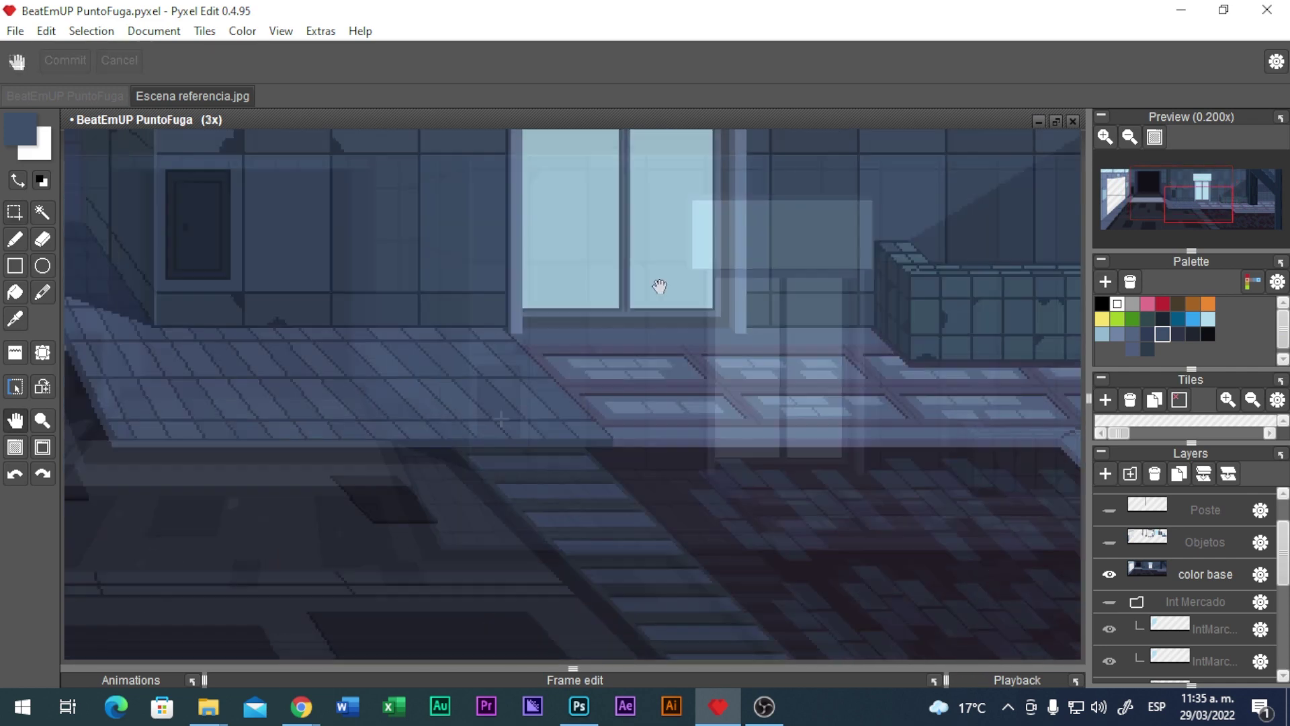
scroll(657, 285, down, 1)
key(space)
drag(607, 375, 583, 392)
key(m)
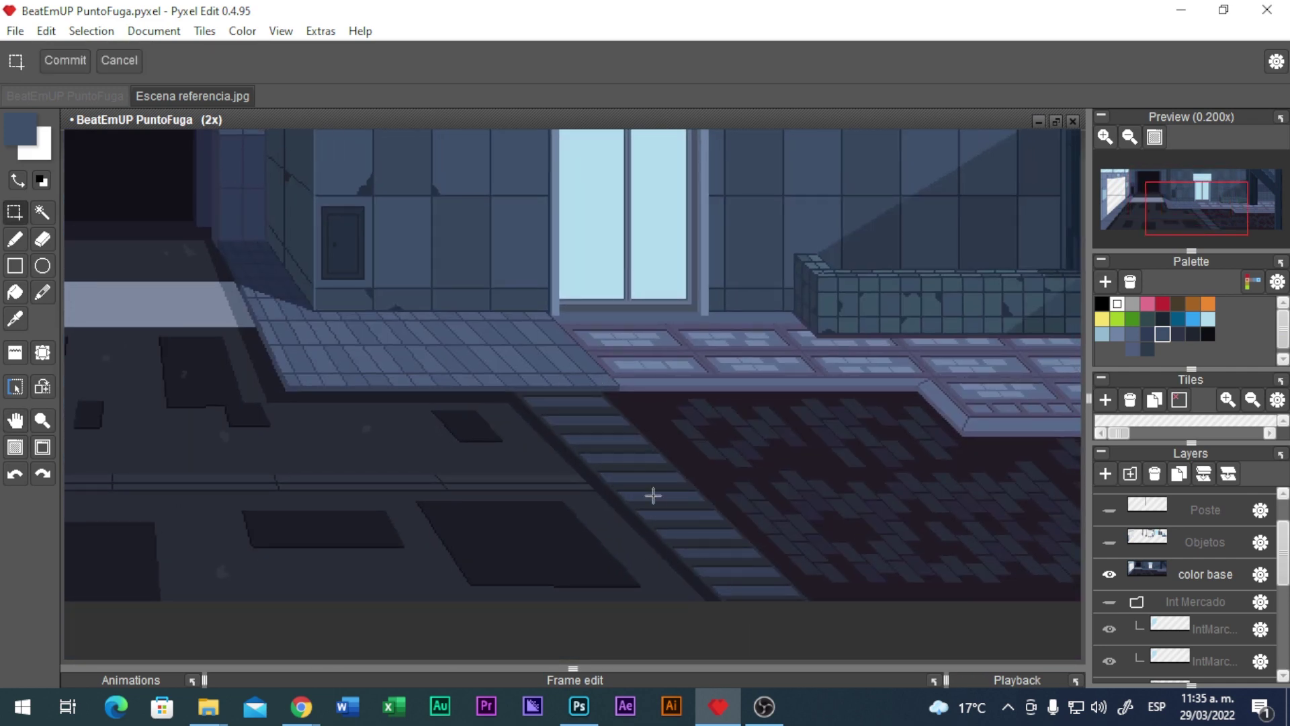
- Compare the drain grate and street bricks with the reference scene in Photoshop and return to the Pyxel Edit drawing
click(578, 706)
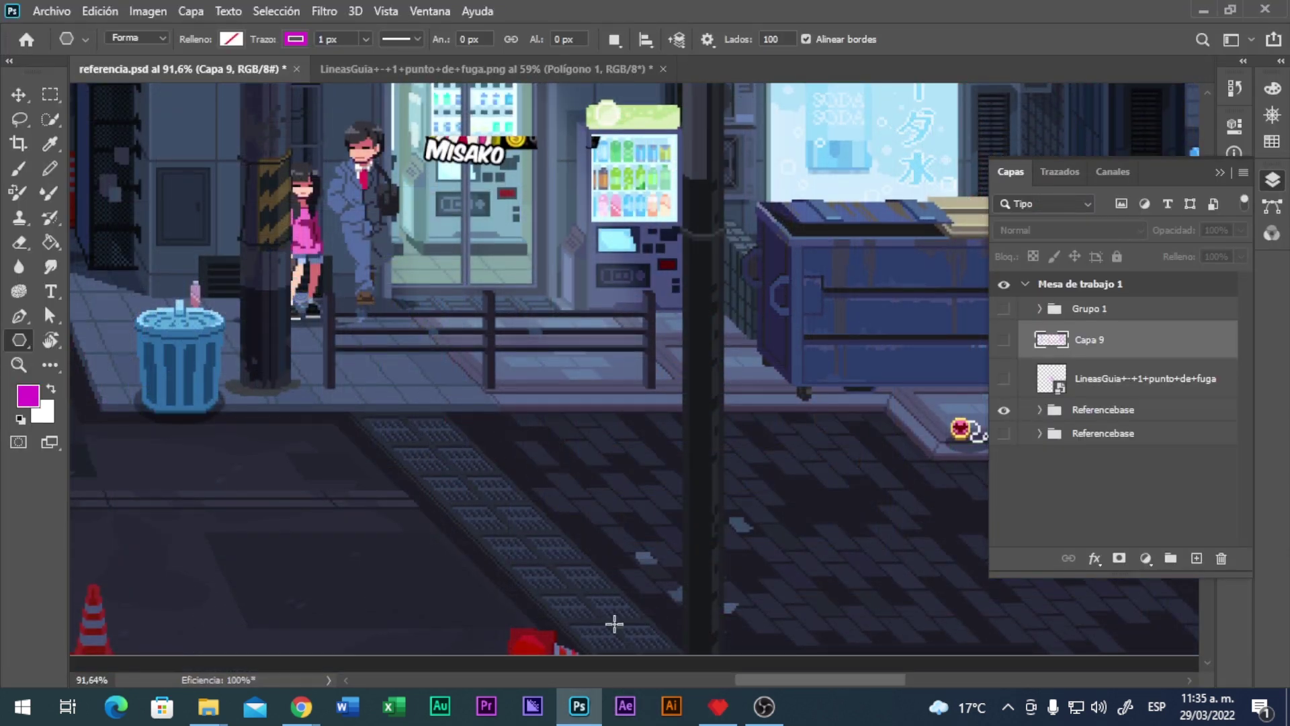
click(717, 706)
scroll(662, 413, down, 1)
drag(639, 401, 584, 428)
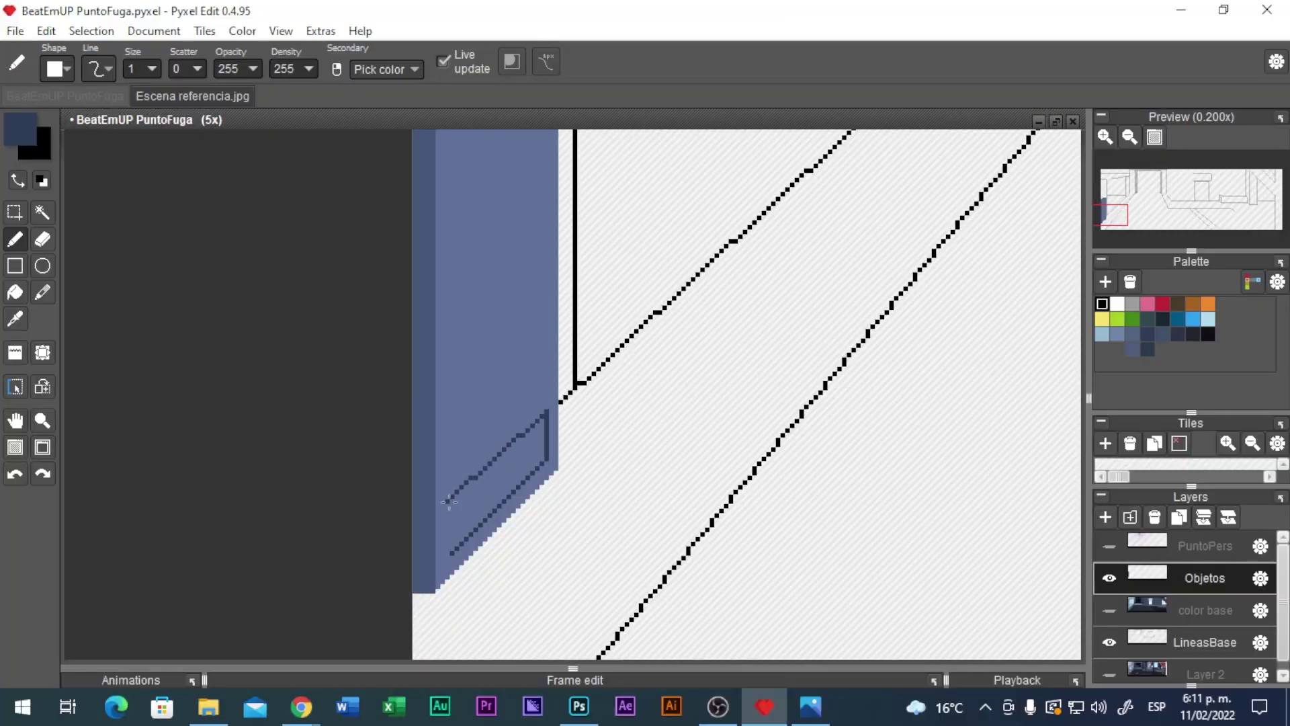
- Close the slanted panel outline at the base of the vending machine on the Objetos layer and fill it dark blue
drag(449, 501, 450, 552)
key(f)
click(499, 470)
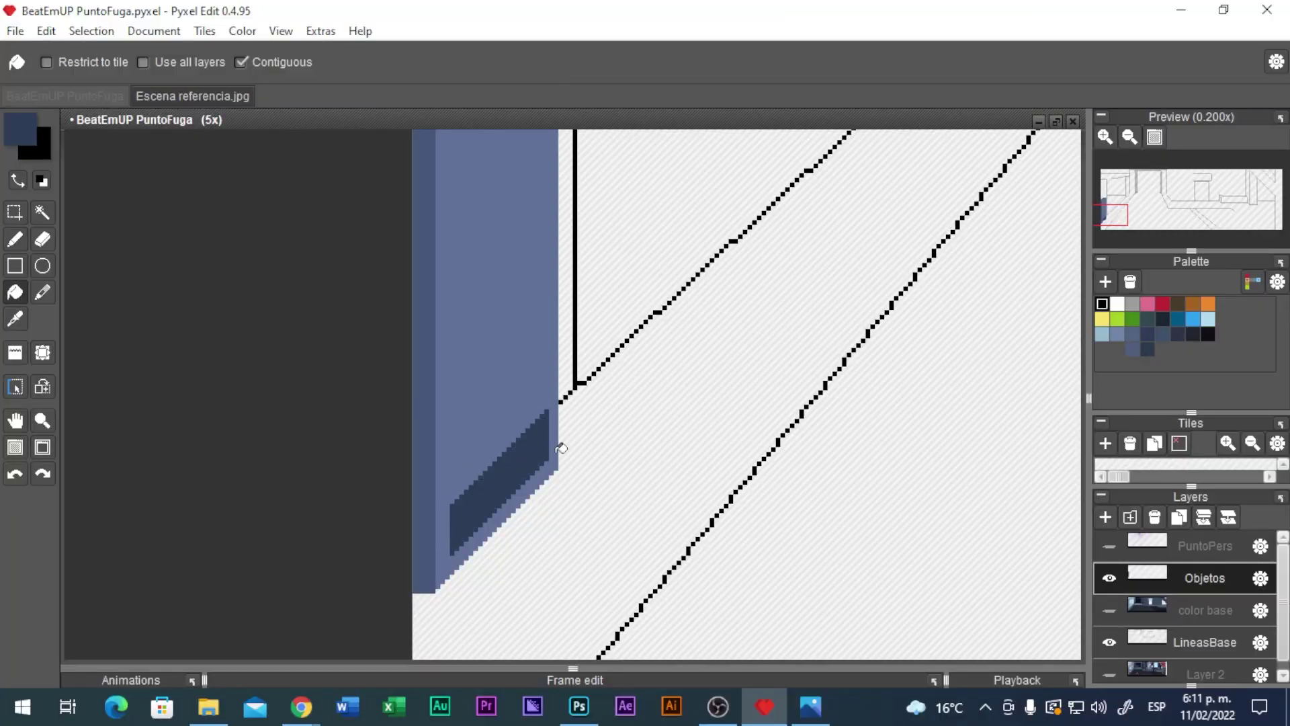
- Divide the slanted base panel with a 1 px line and fill its lower part with lighter blue-grey, undoing the last change
click(1133, 334)
key(b)
key(plus)
drag(556, 454, 496, 460)
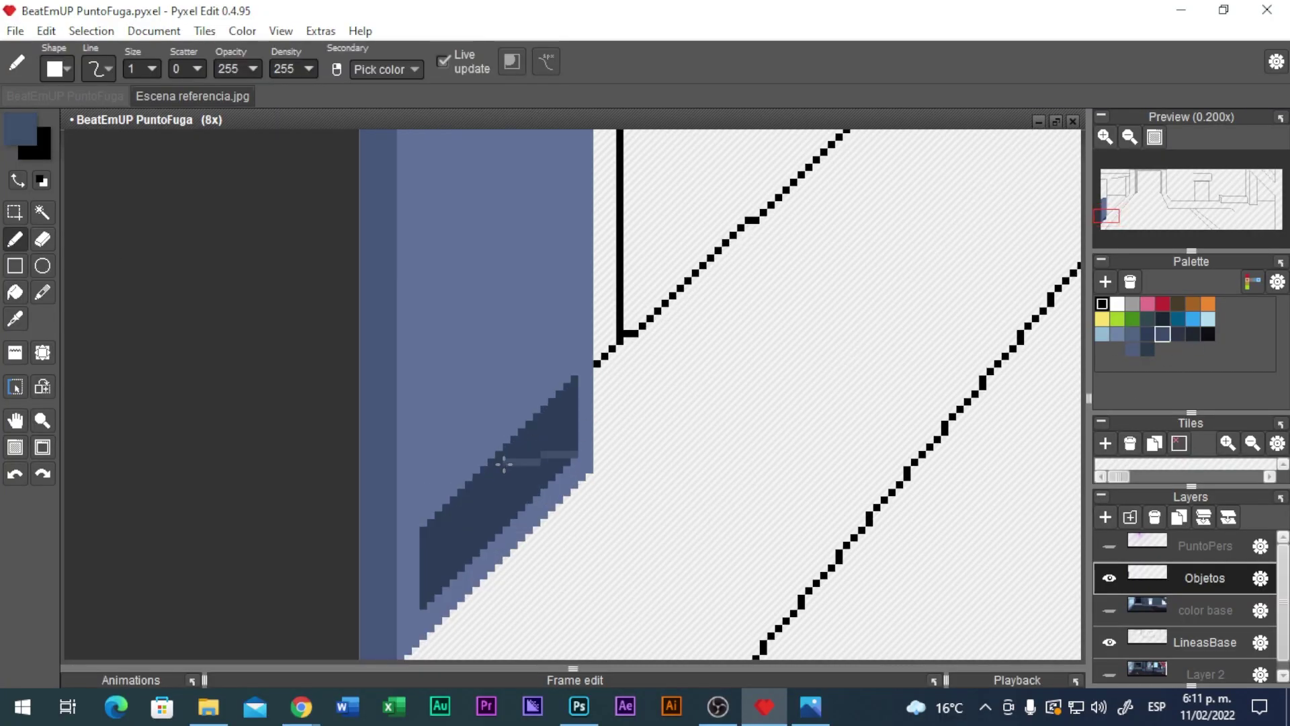
scroll(530, 468, down, 2)
key(f)
click(522, 465)
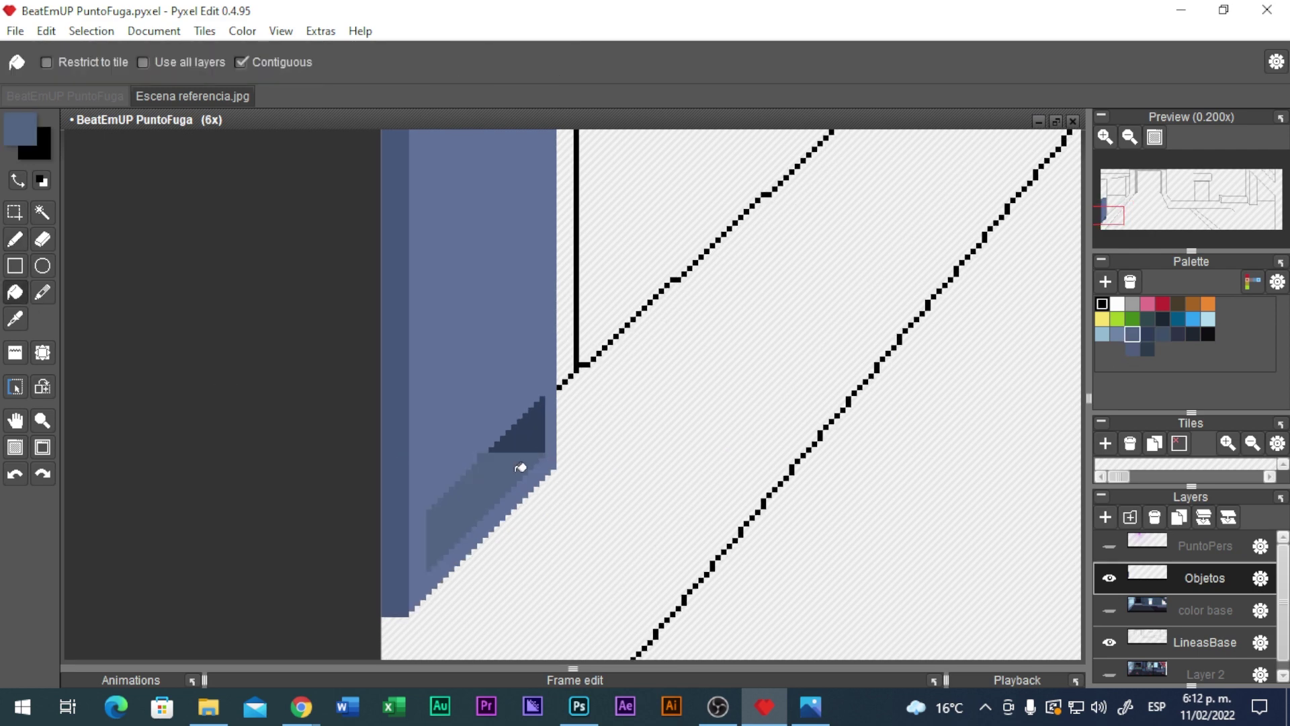
key(ctrl+z)
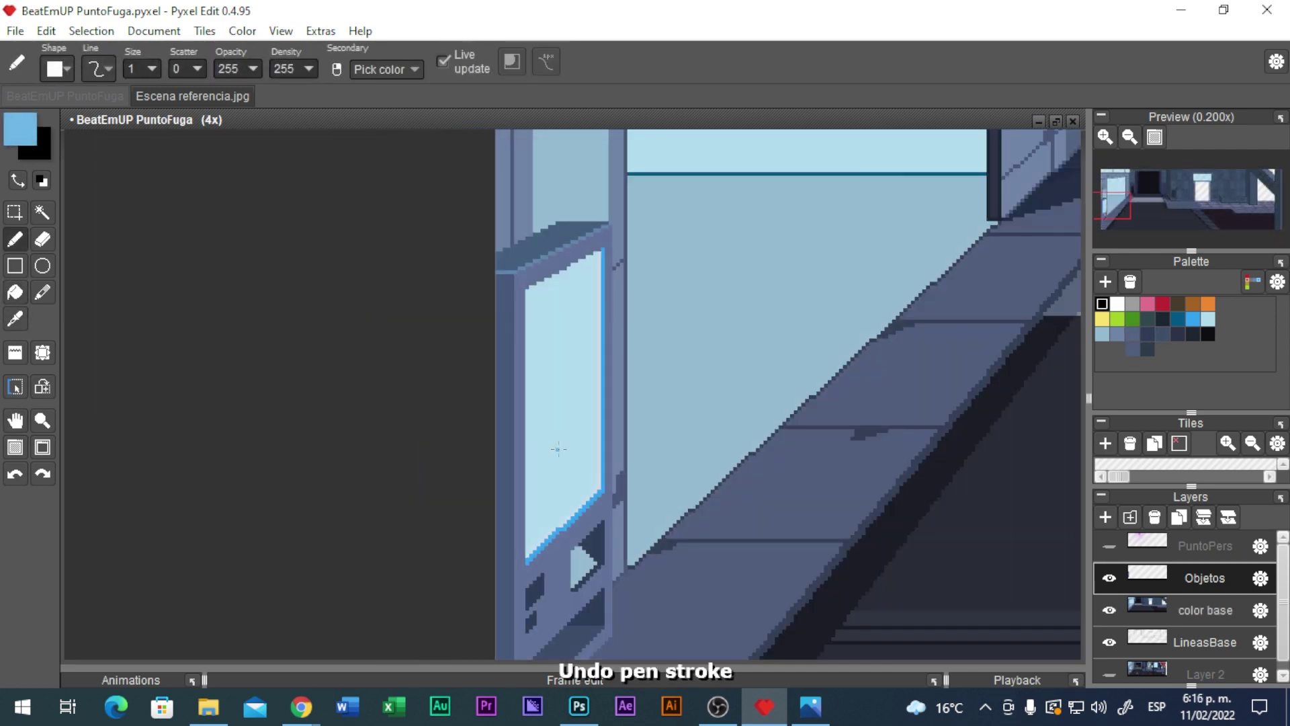
- Outline the left edge of the vending machine's display window in light blue and draw the lower shelf's horizontal and diagonal edges
drag(521, 574, 521, 232)
scroll(531, 232, up, 1)
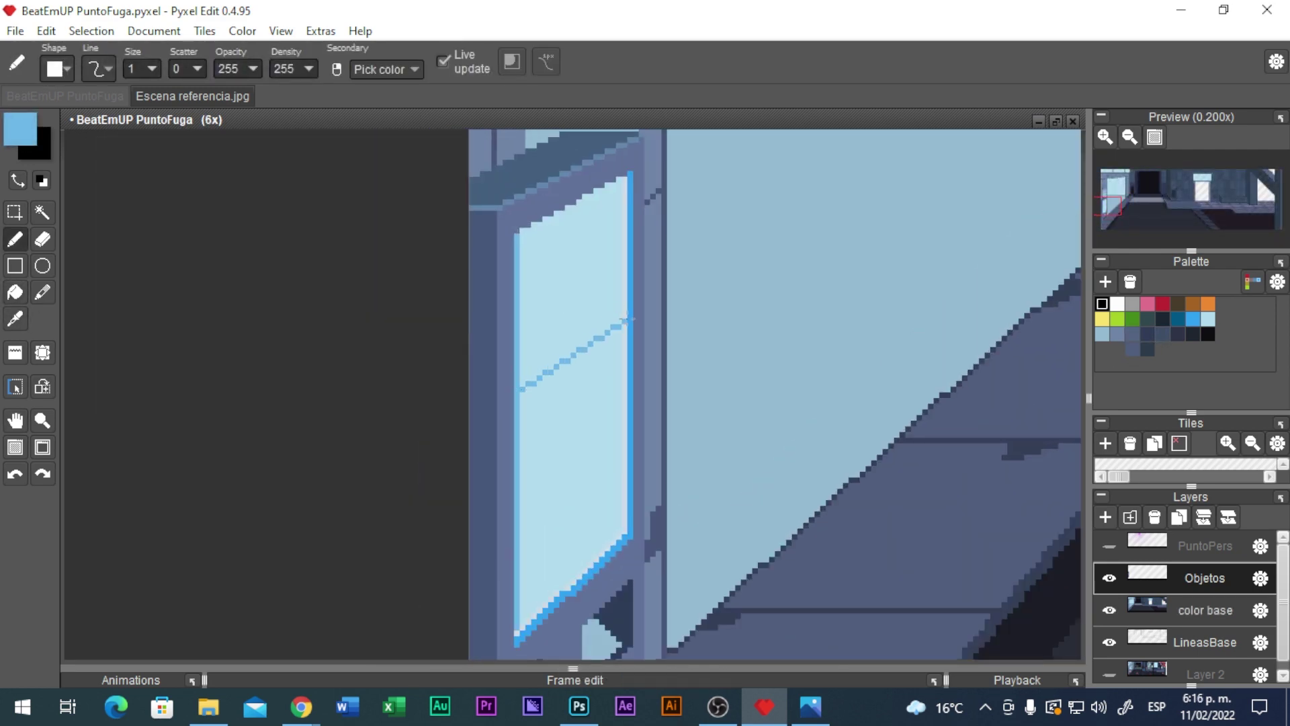
click(521, 471)
shift+click(629, 471)
shift+click(521, 562)
scroll(625, 320, up, 2)
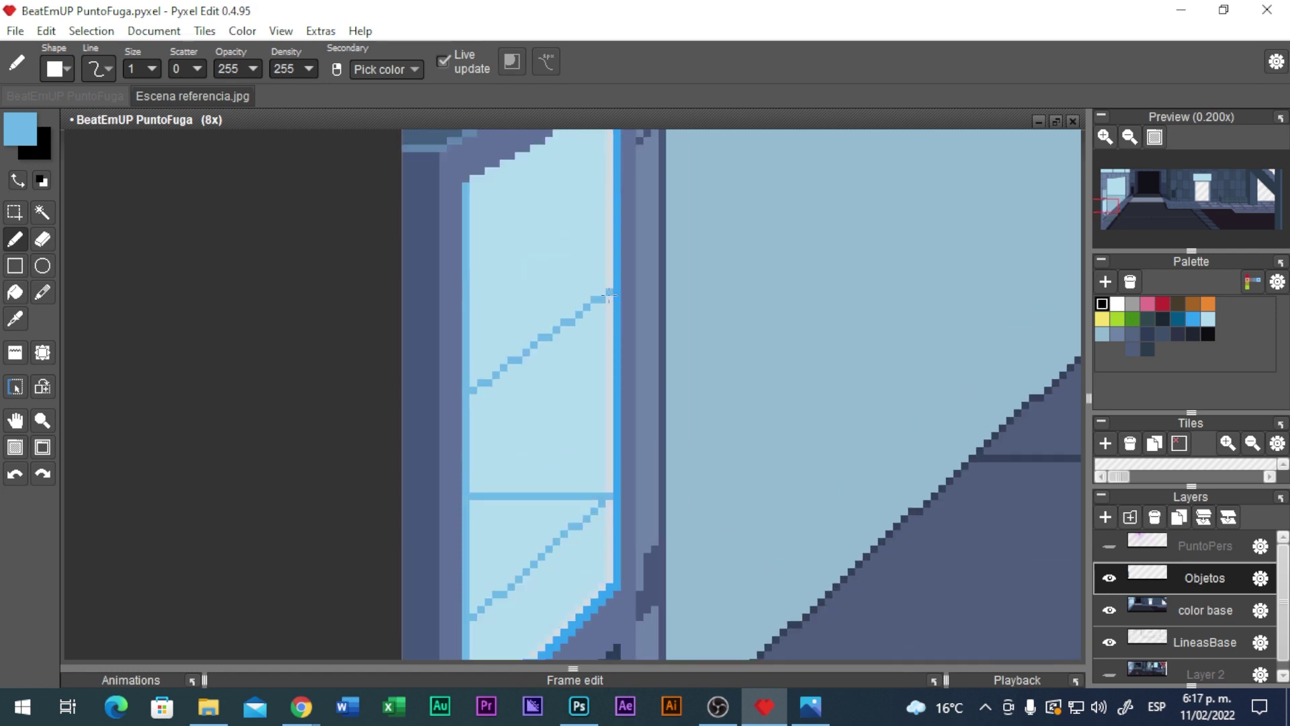
- Close the upper shelf outline in the vending machine's display window and fill the shelf with light blue
drag(609, 294, 470, 294)
key(f)
click(524, 300)
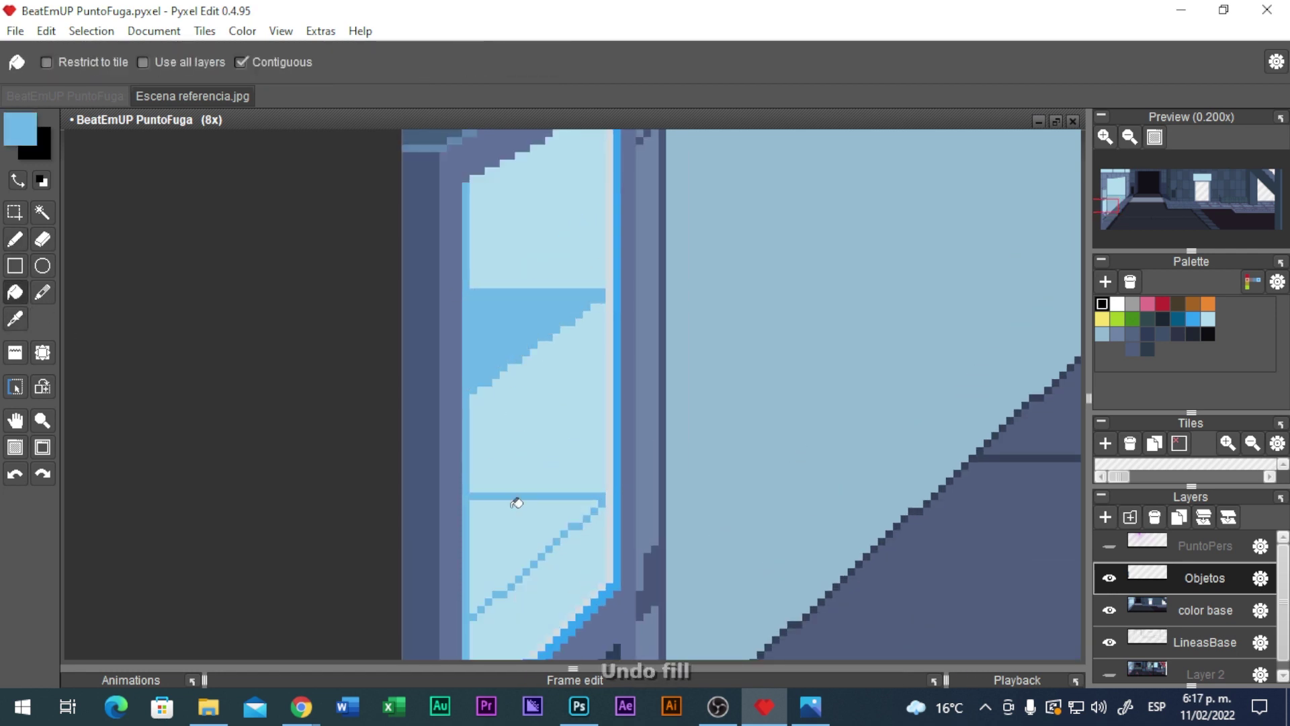
scroll(537, 471, down, 3)
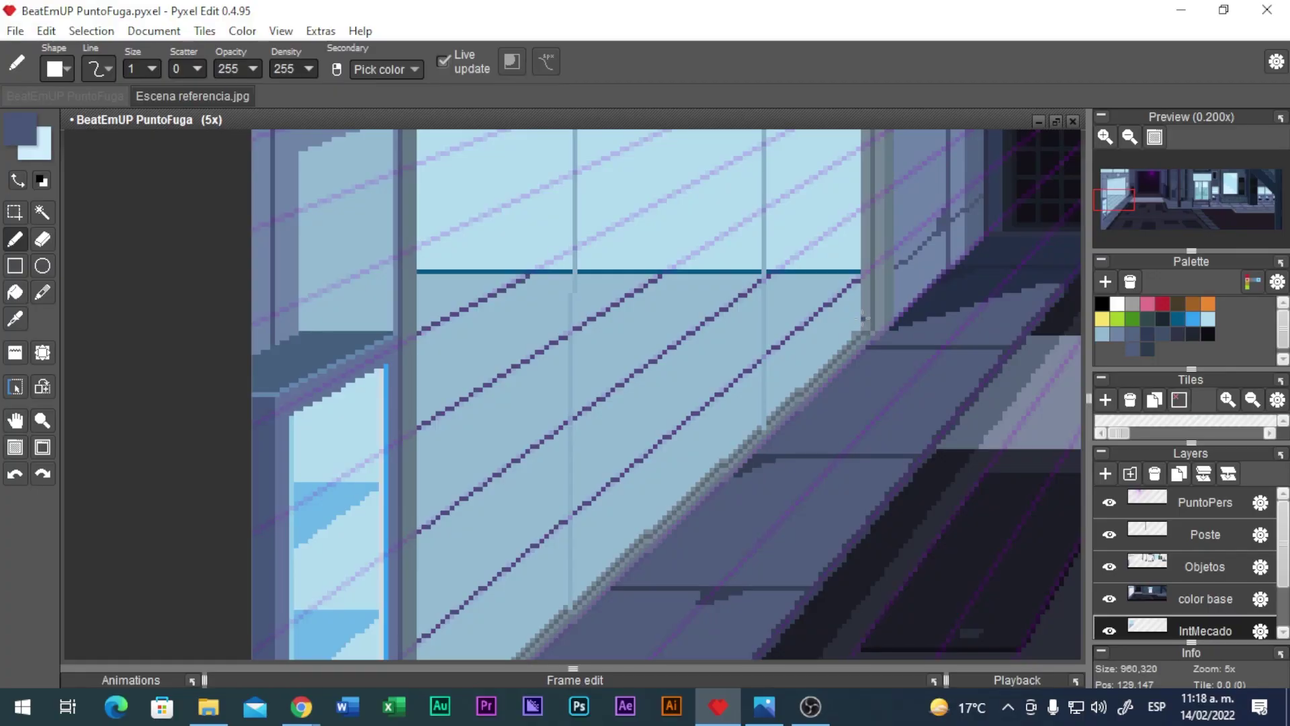
- Draw the horizontal tile joints across the market's interior floor on the IntMecado layer, undoing one misplaced line
drag(706, 269, 497, 268)
mouse_move(793, 326)
mouse_down()
mouse_move(450, 326)
mouse_move(464, 334)
mouse_up()
key(ctrl+z)
drag(706, 402, 452, 401)
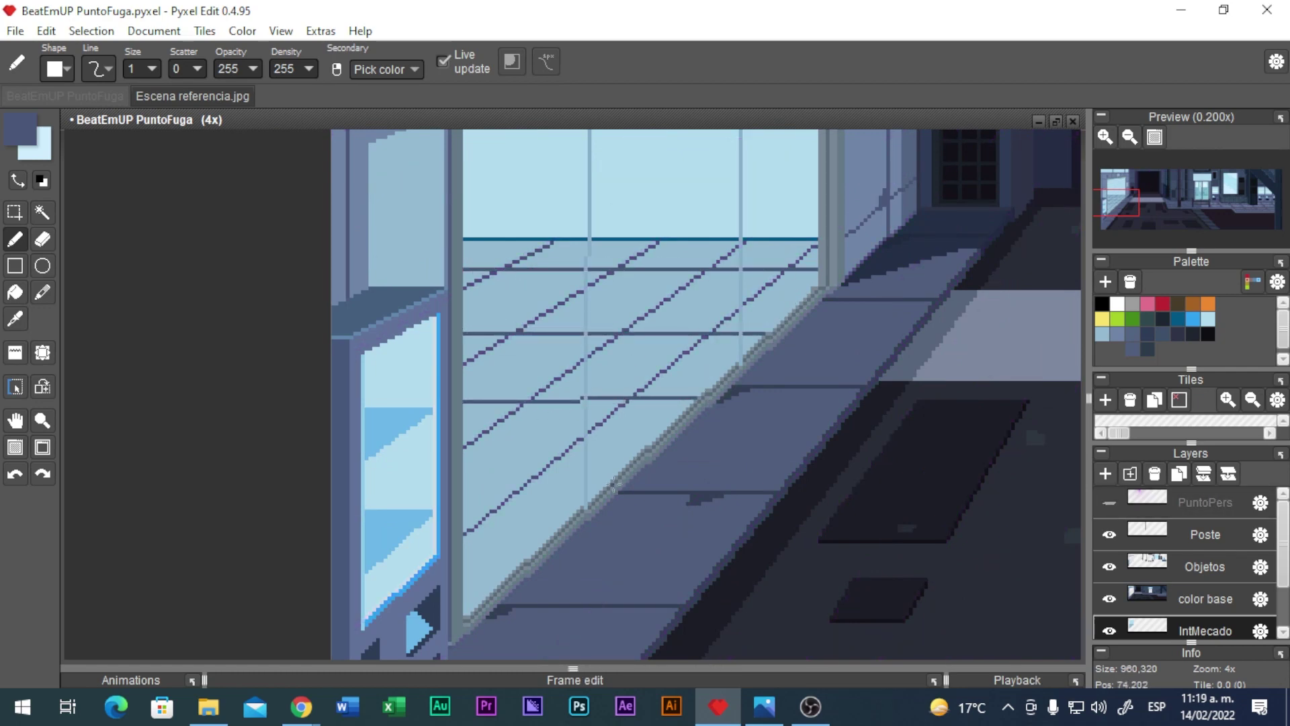
drag(611, 485, 464, 484)
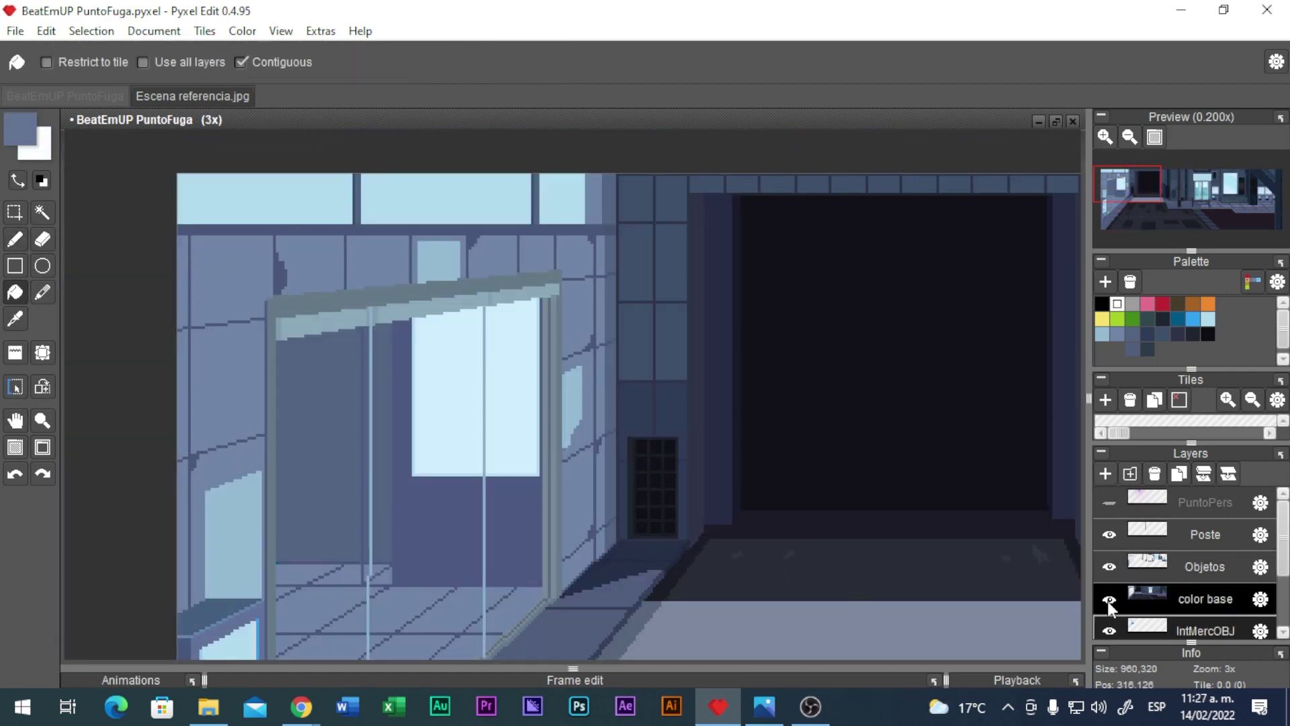
- Hide the Objetos and color base layers to work on the market interior objects on the IntMercOBJ layer
scroll(455, 527, up, 2)
click(1109, 567)
click(1110, 599)
scroll(454, 527, up, 3)
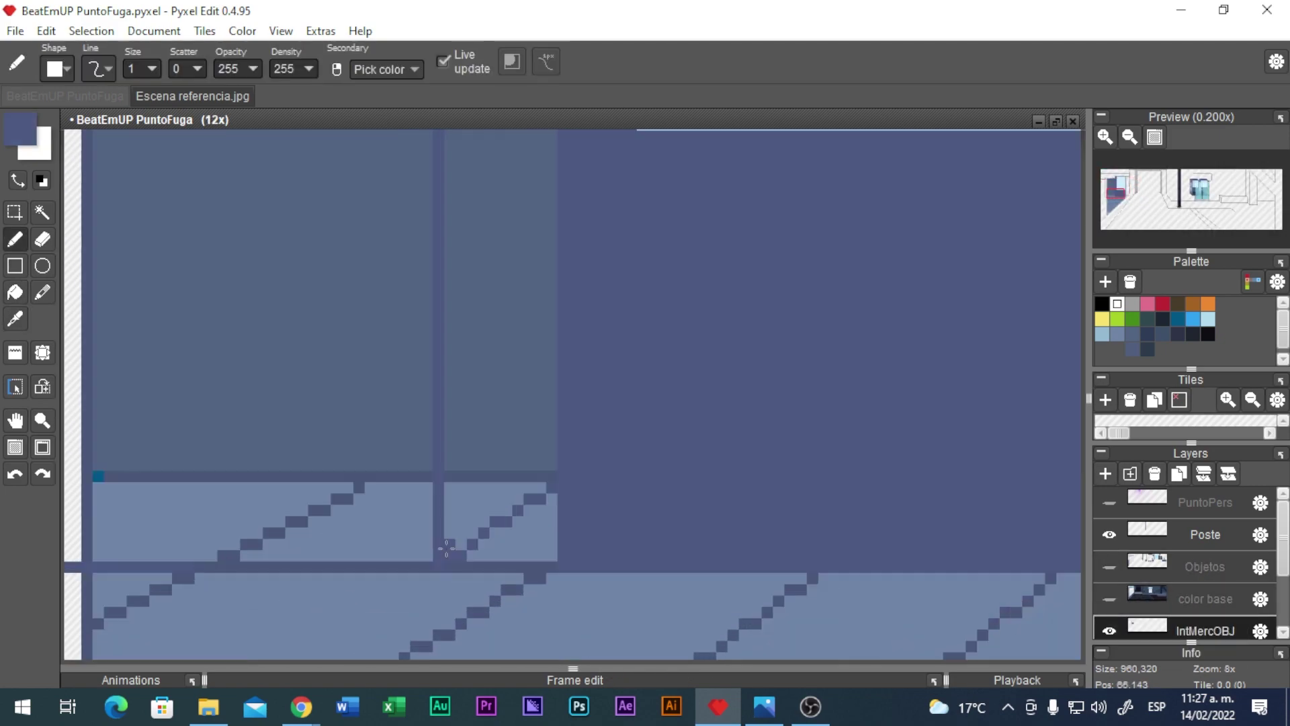
scroll(511, 400, down, 4)
click(15, 420)
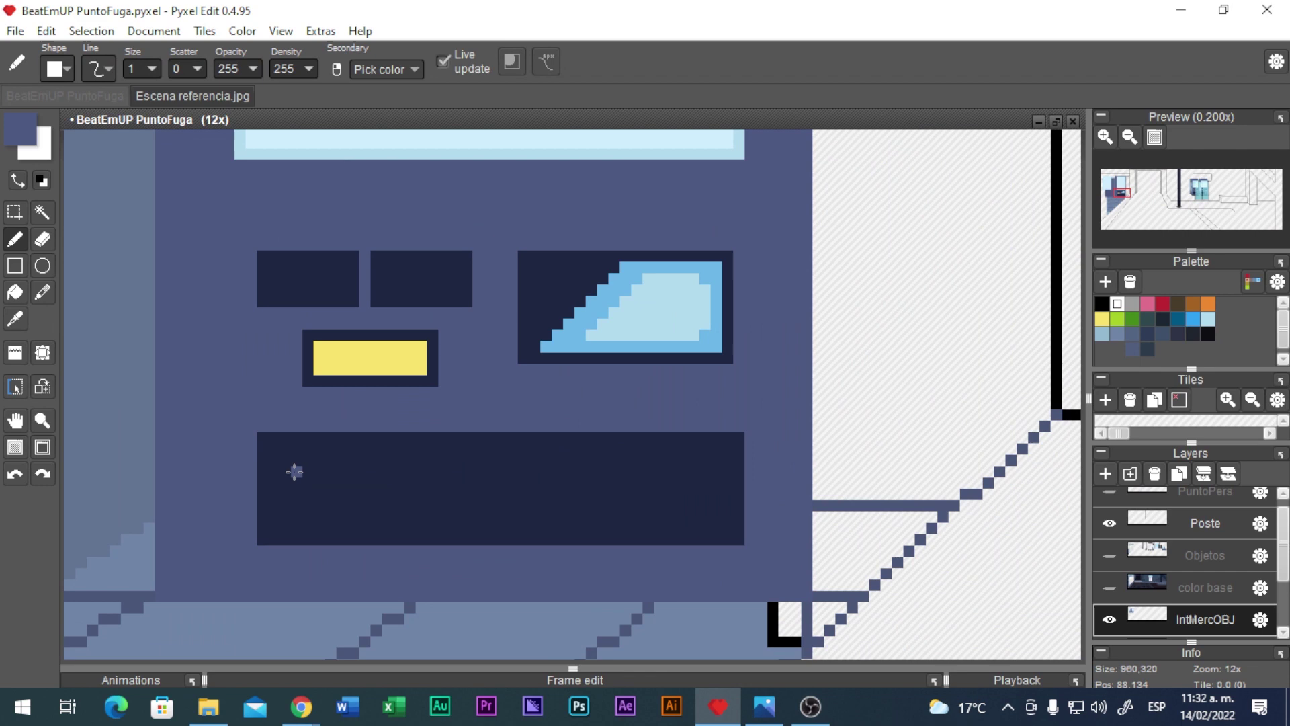
- Draw the stepped end piece and inner rectangular frame in the interior vending machine's dark dispensing slot, undoing misplaced strokes and rectangles
key(ctrl+z)
drag(285, 467, 303, 504)
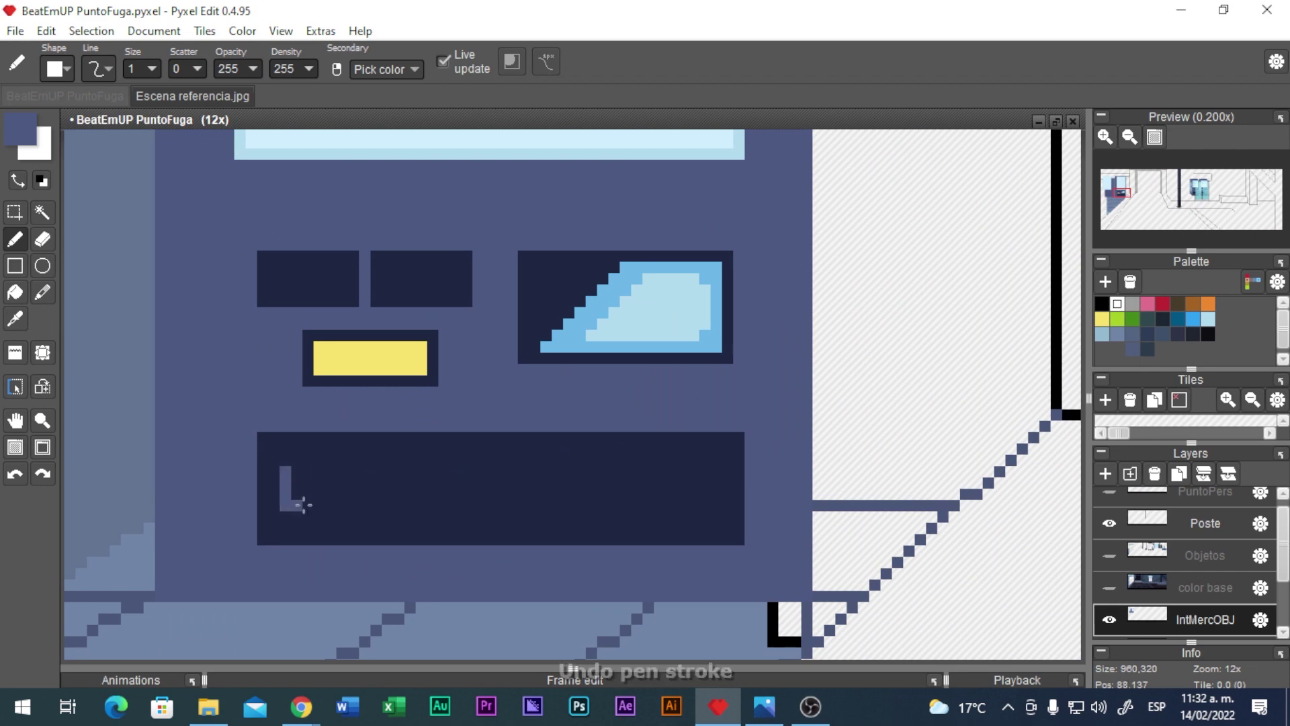
drag(309, 451, 308, 529)
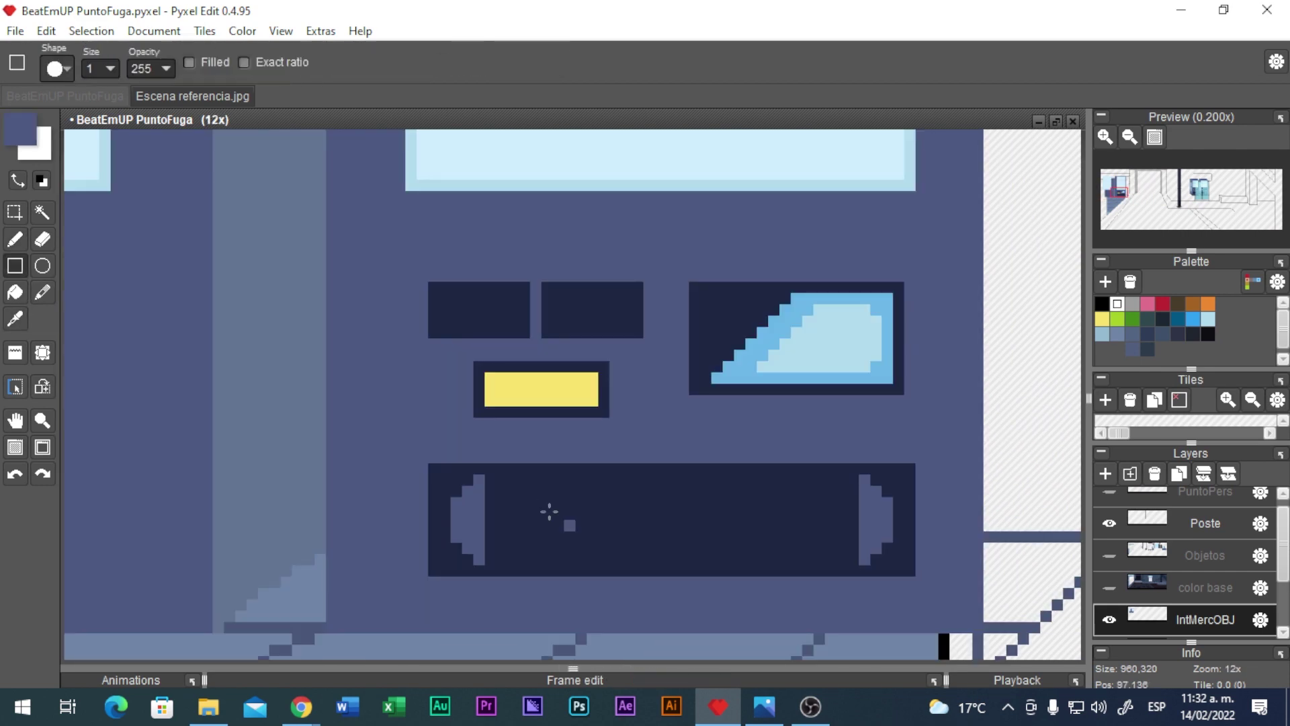
drag(508, 486, 834, 552)
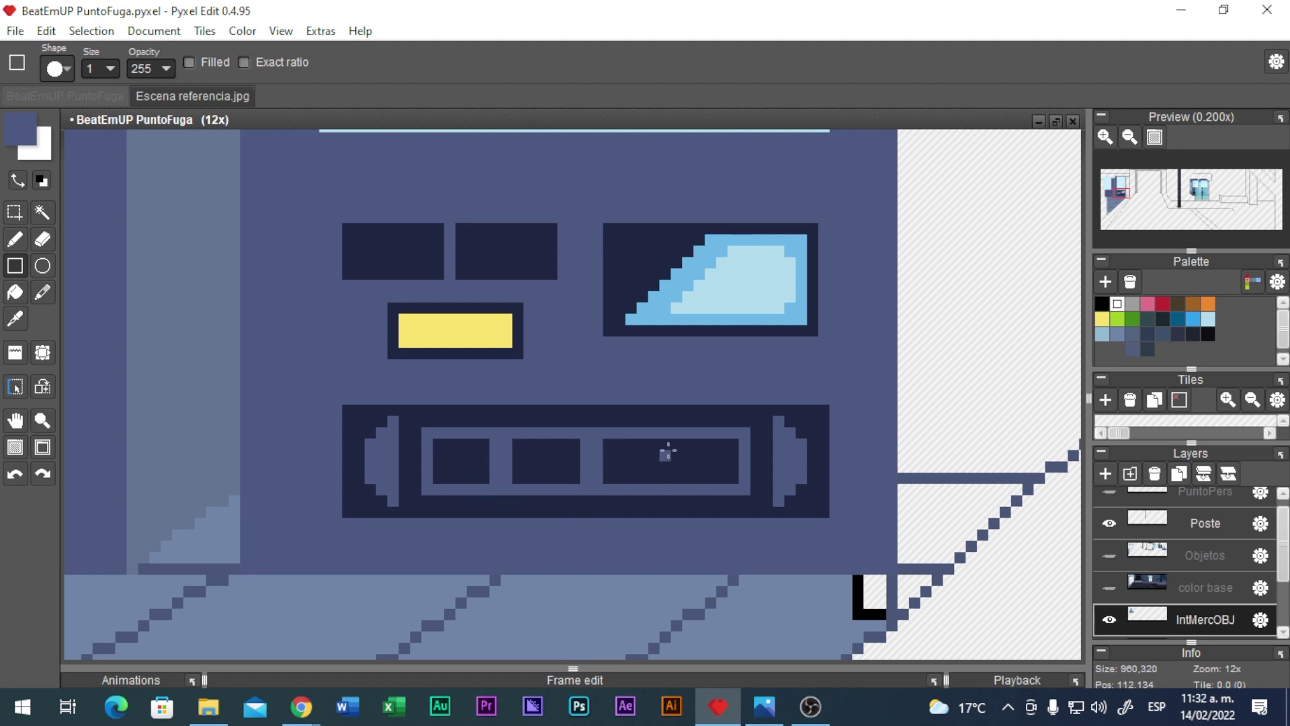
key(ctrl+z)
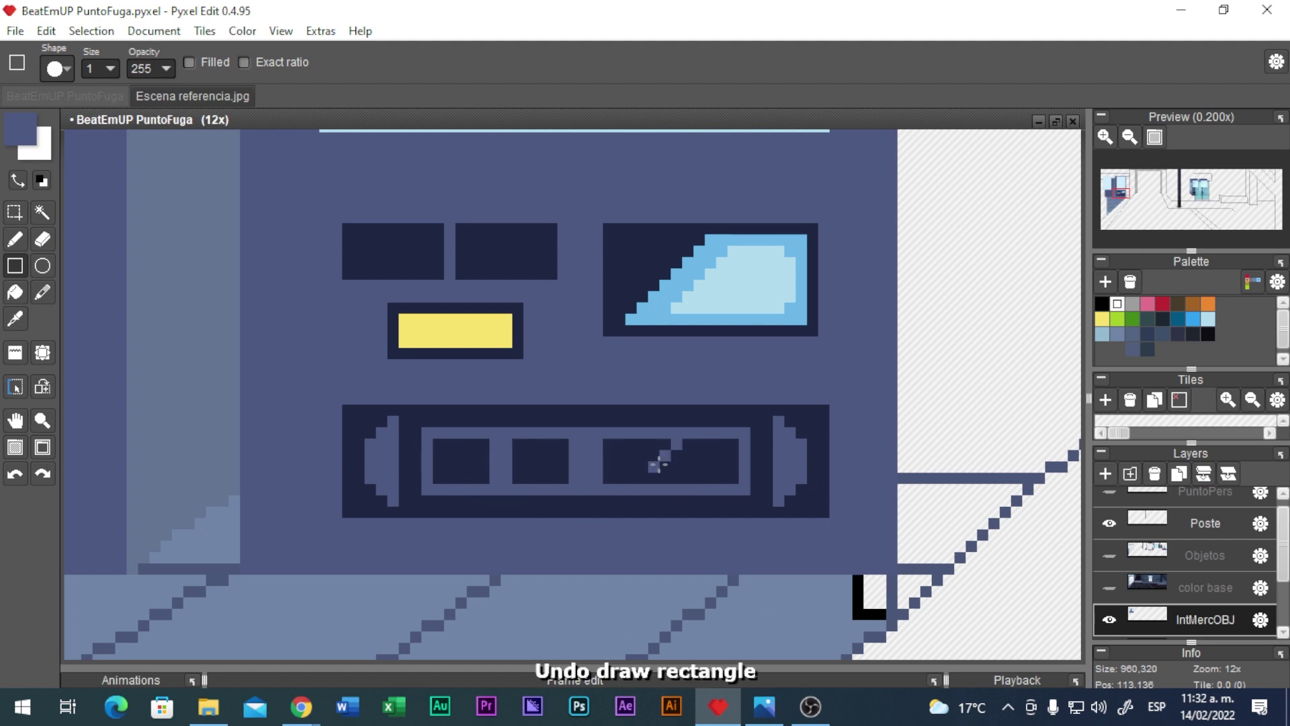
scroll(577, 400, down, 1)
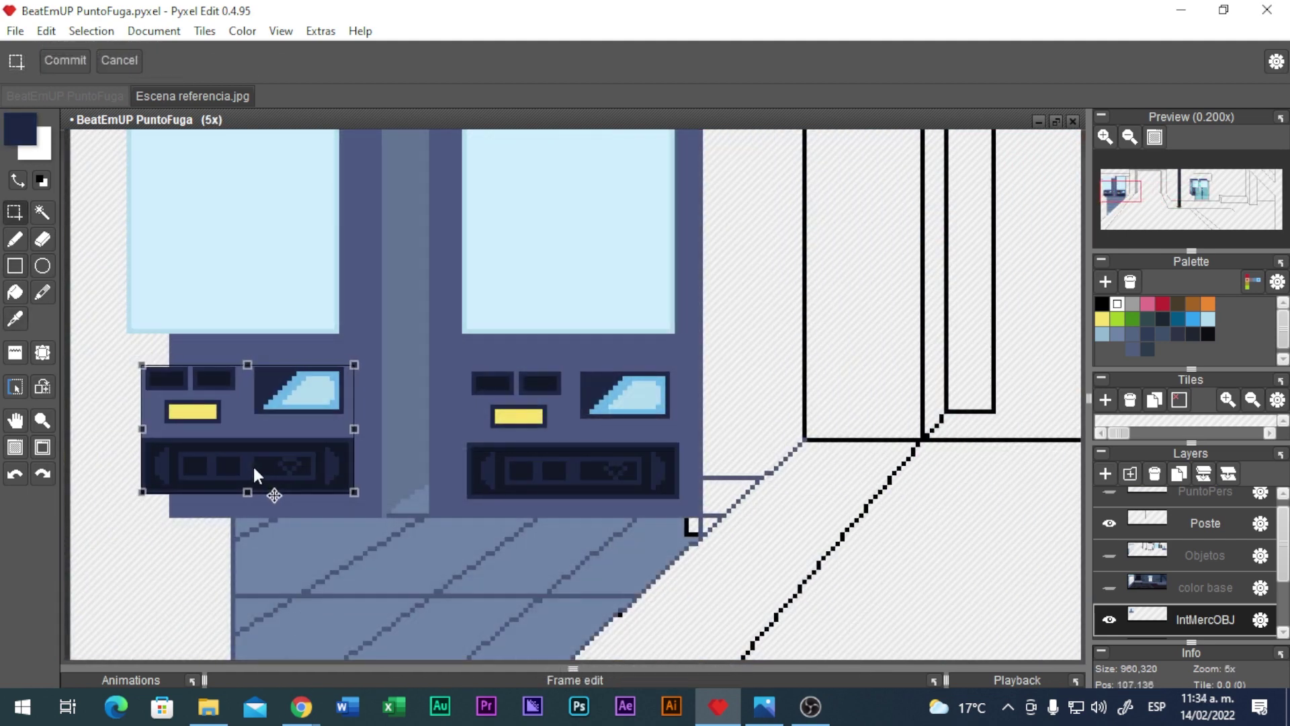
- Reposition the selected group of control and dispensing slot details on the left interior vending machine
mouse_move(253, 465)
mouse_down()
mouse_move(576, 470)
mouse_move(242, 479)
mouse_up()
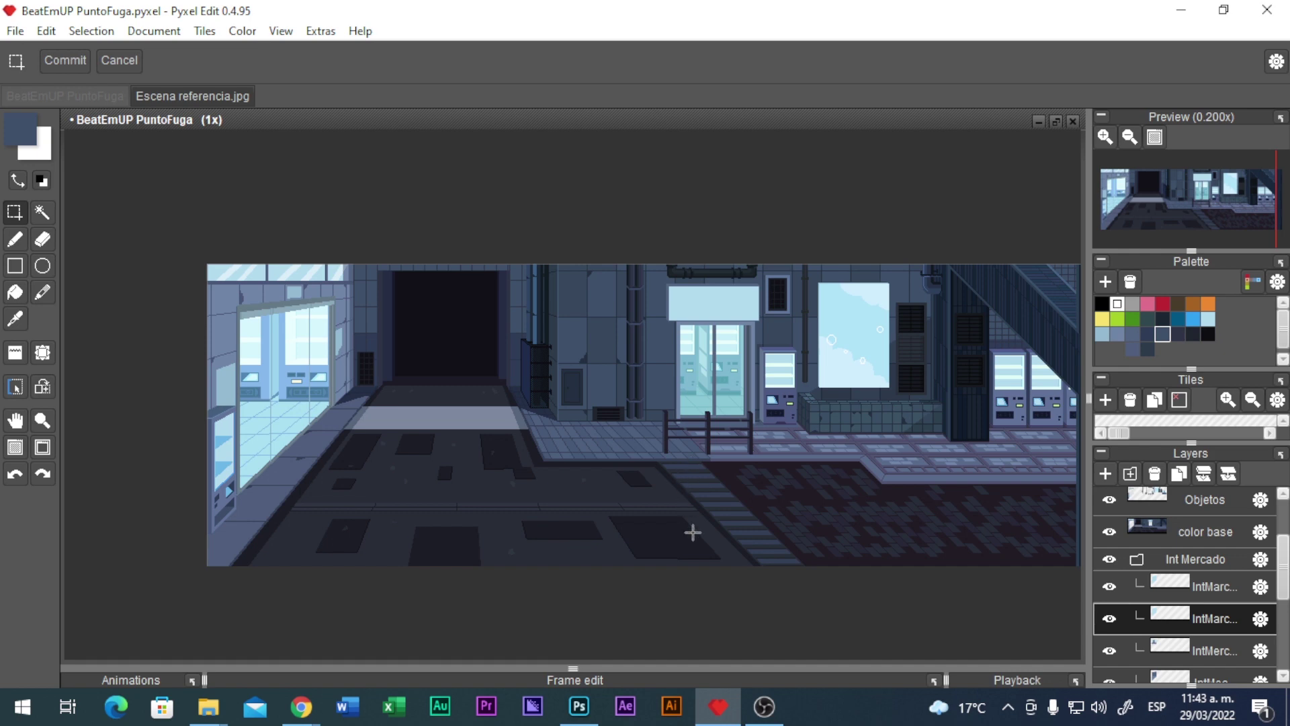
- Compare the detailed street scene and market interior with the Photoshop reference and return to the Pyxel Edit drawing
click(579, 706)
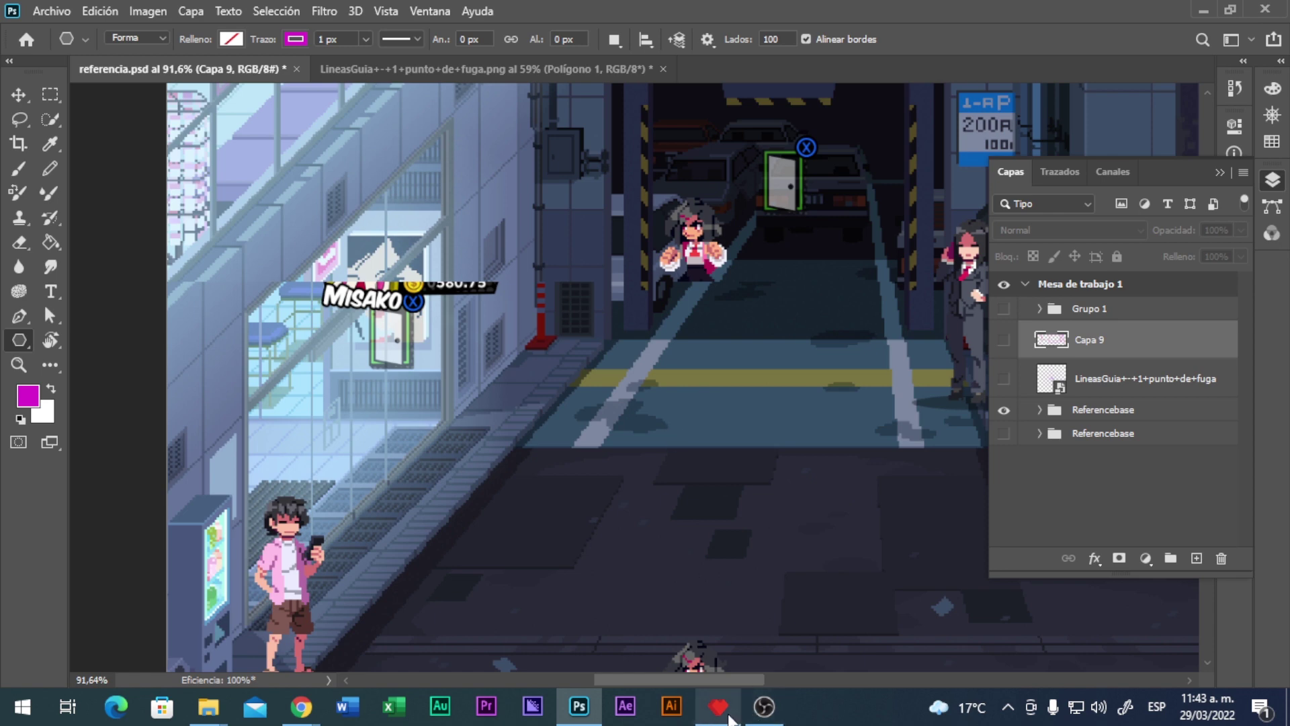
click(722, 625)
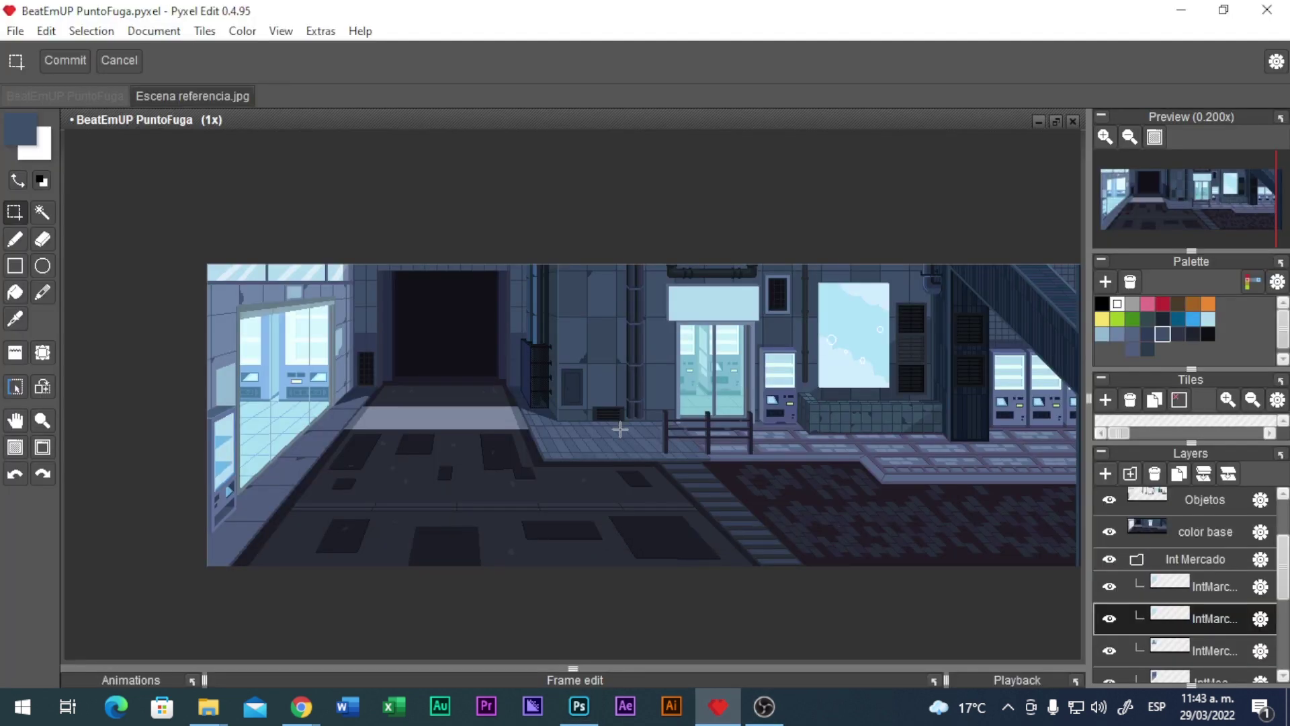